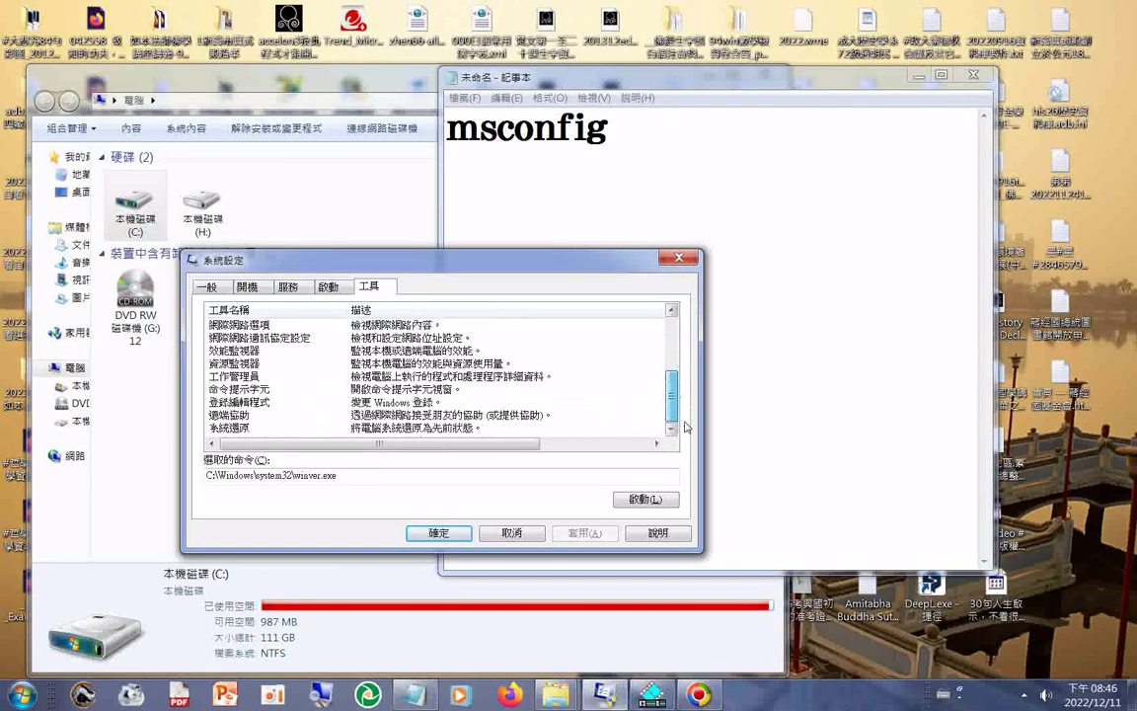
- Review the startup items, the full services list, the boot options and the general startup selection in System Configuration
click(329, 287)
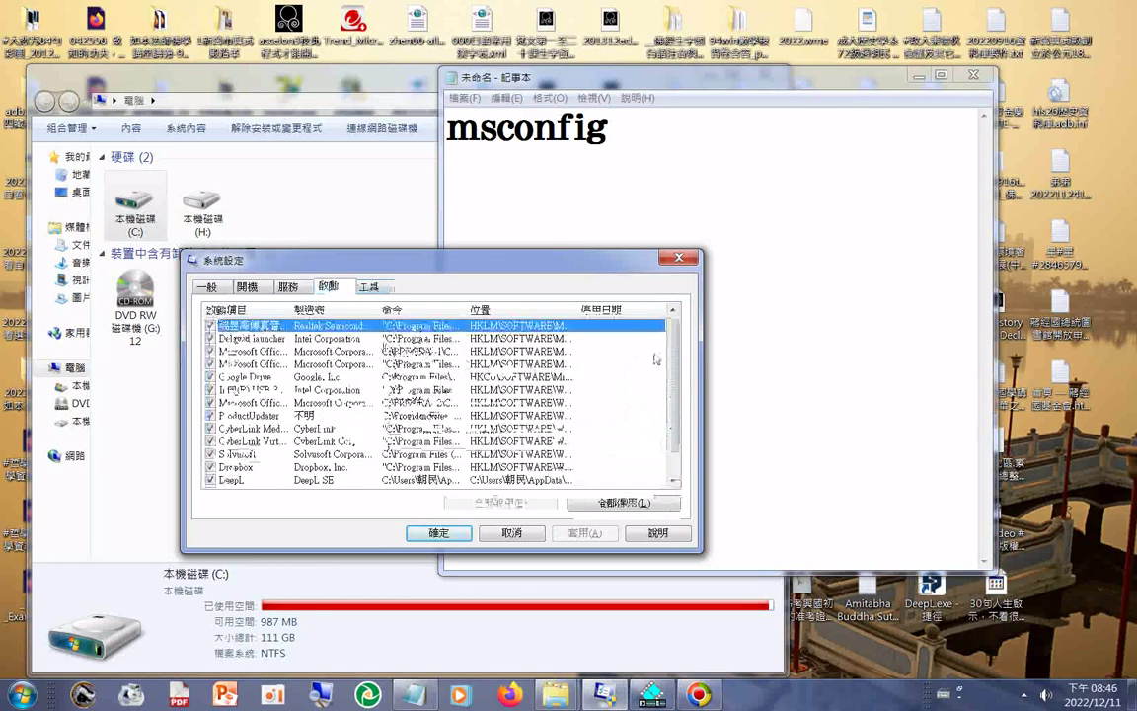
scroll(656, 360, down, 1)
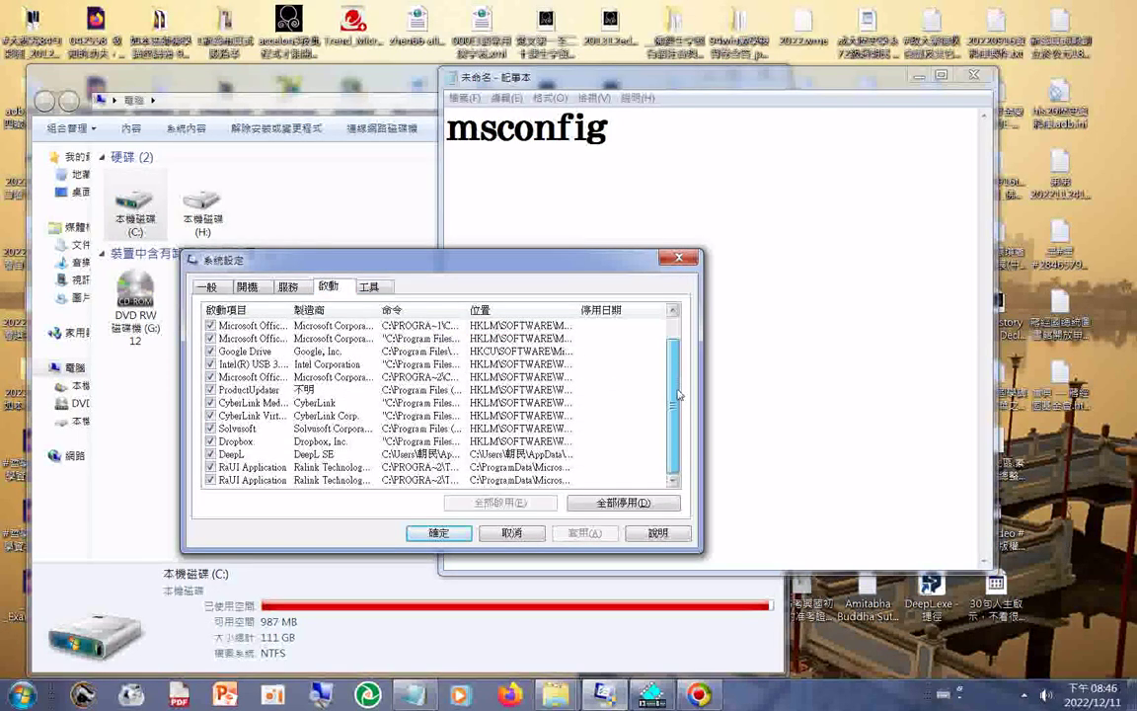
click(288, 287)
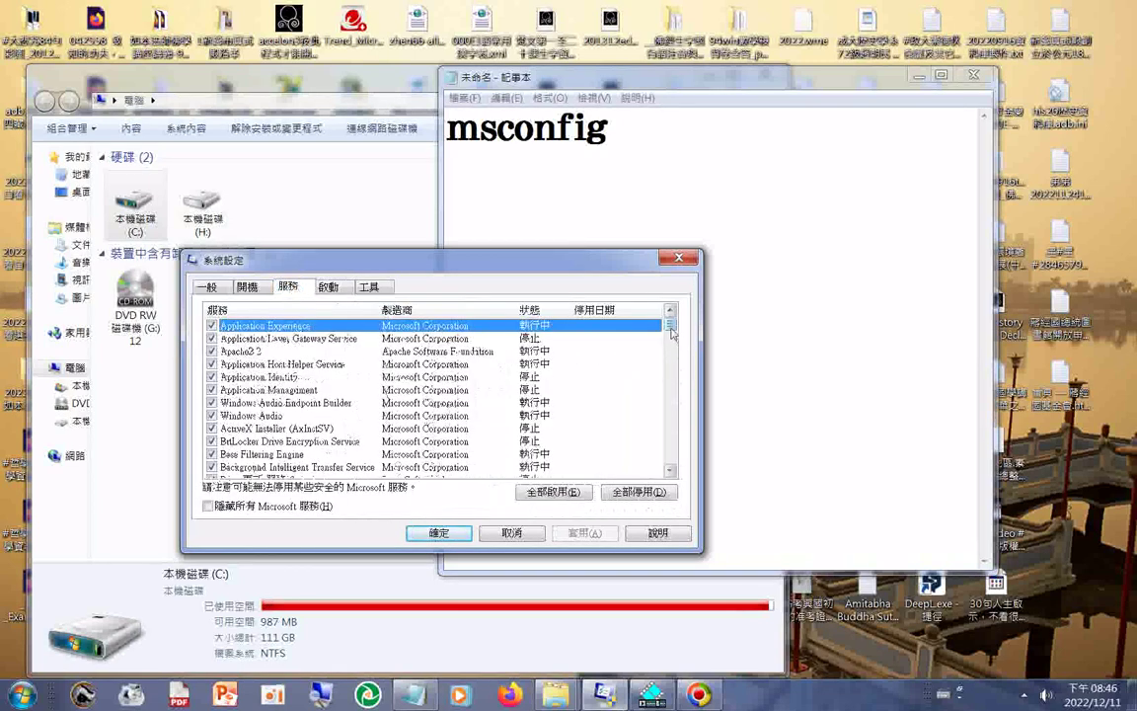
drag(672, 333, 673, 348)
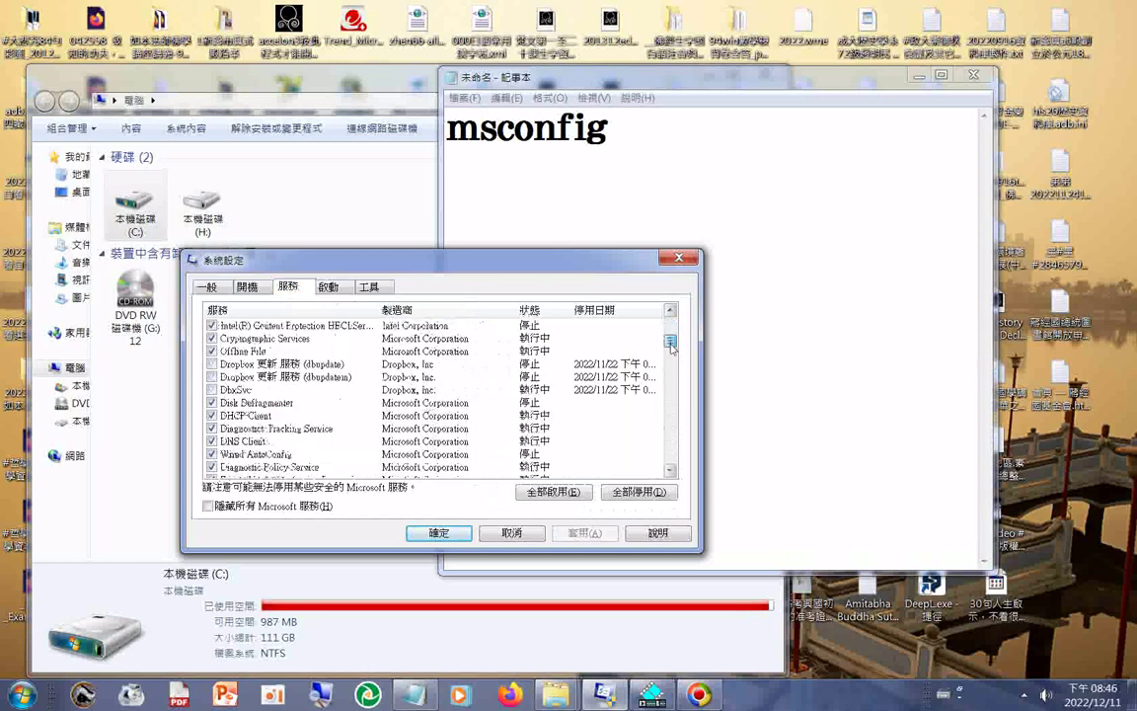
drag(673, 344, 669, 474)
click(246, 286)
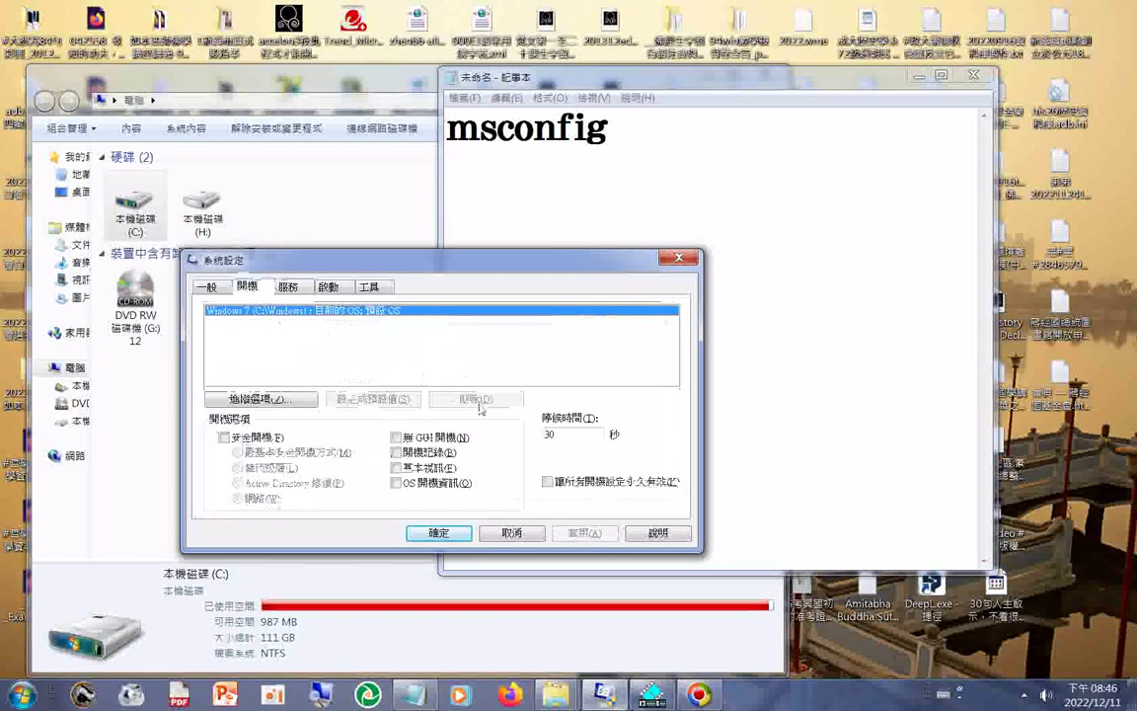
click(208, 286)
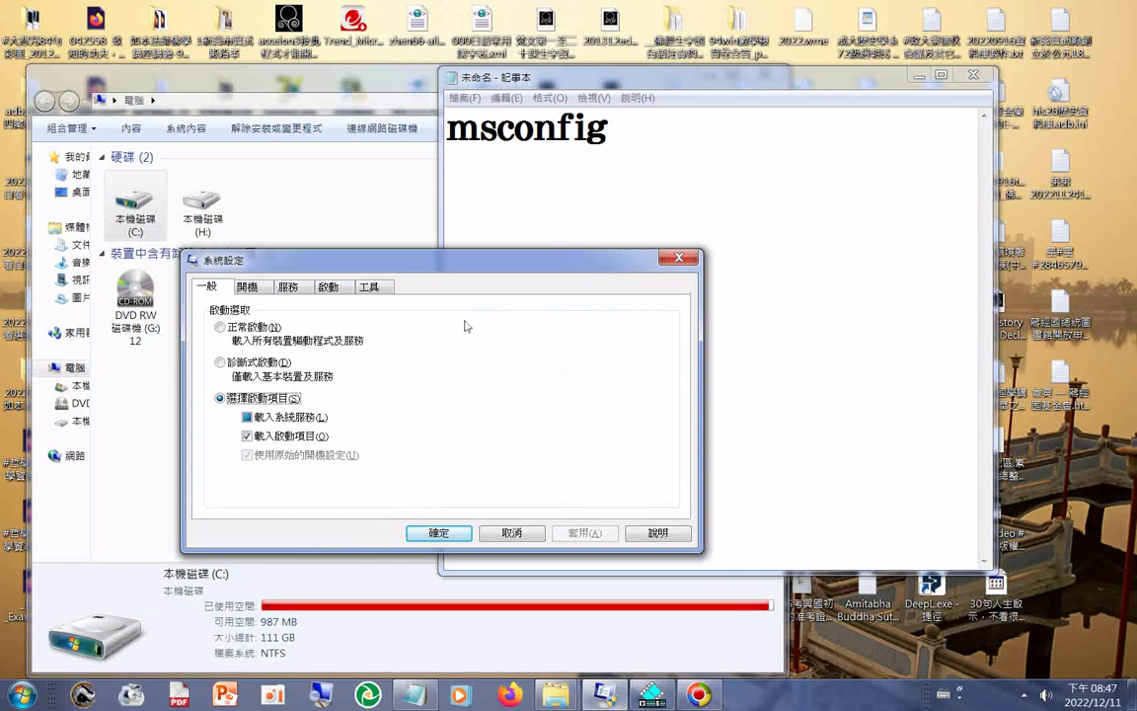
- Open a Windows file search, look up the recent term 新元史, and move the results window clear of the Notepad text
key(super+f)
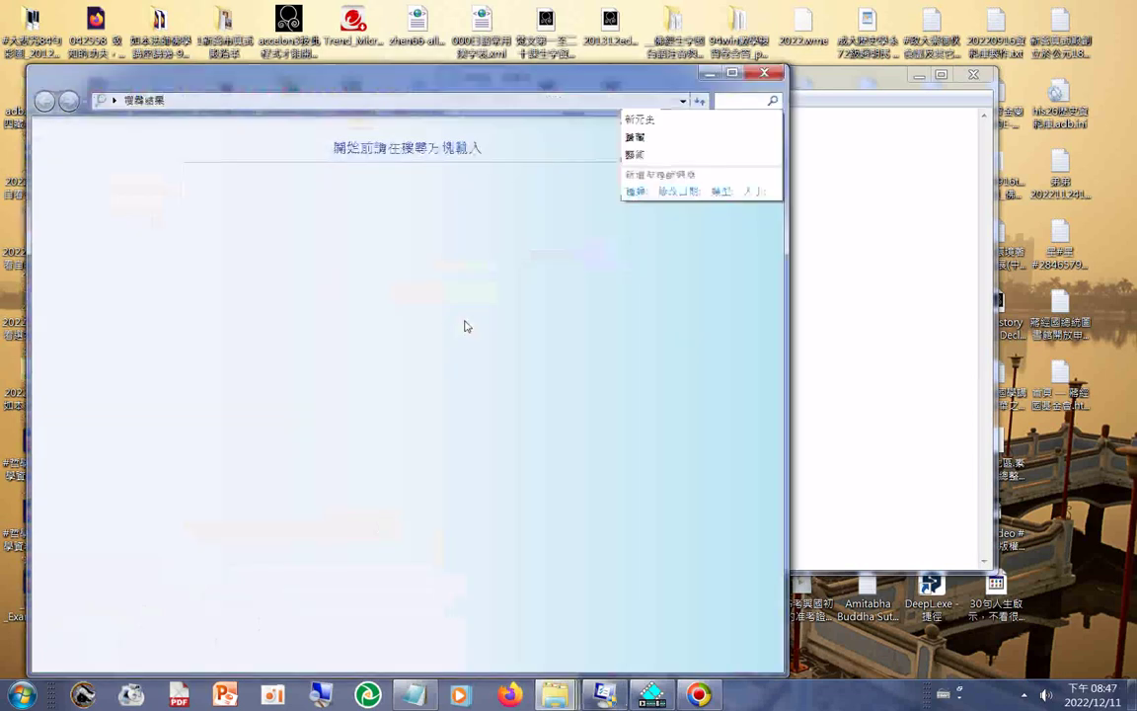
click(387, 85)
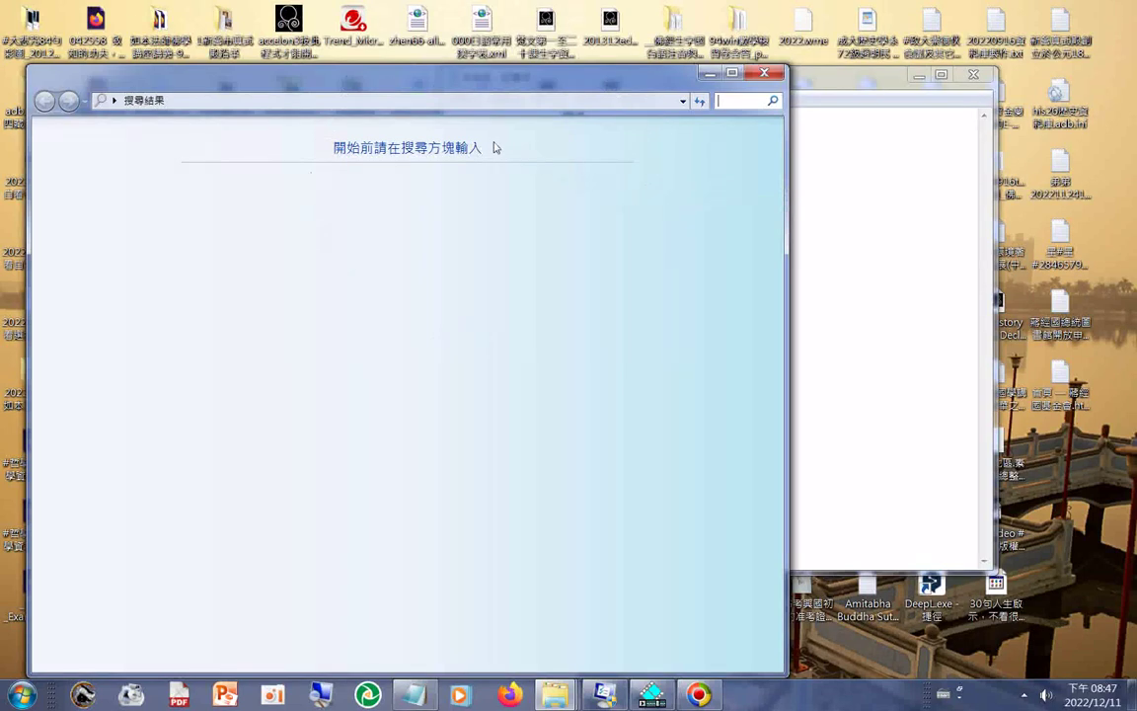
click(740, 100)
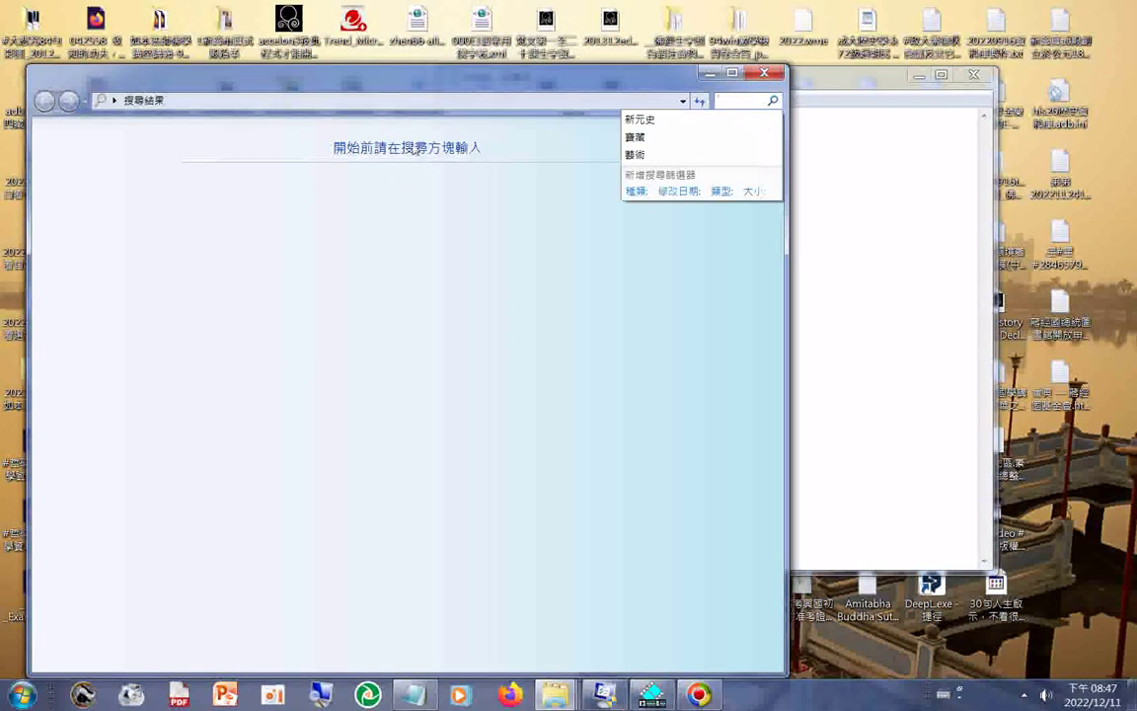
click(469, 194)
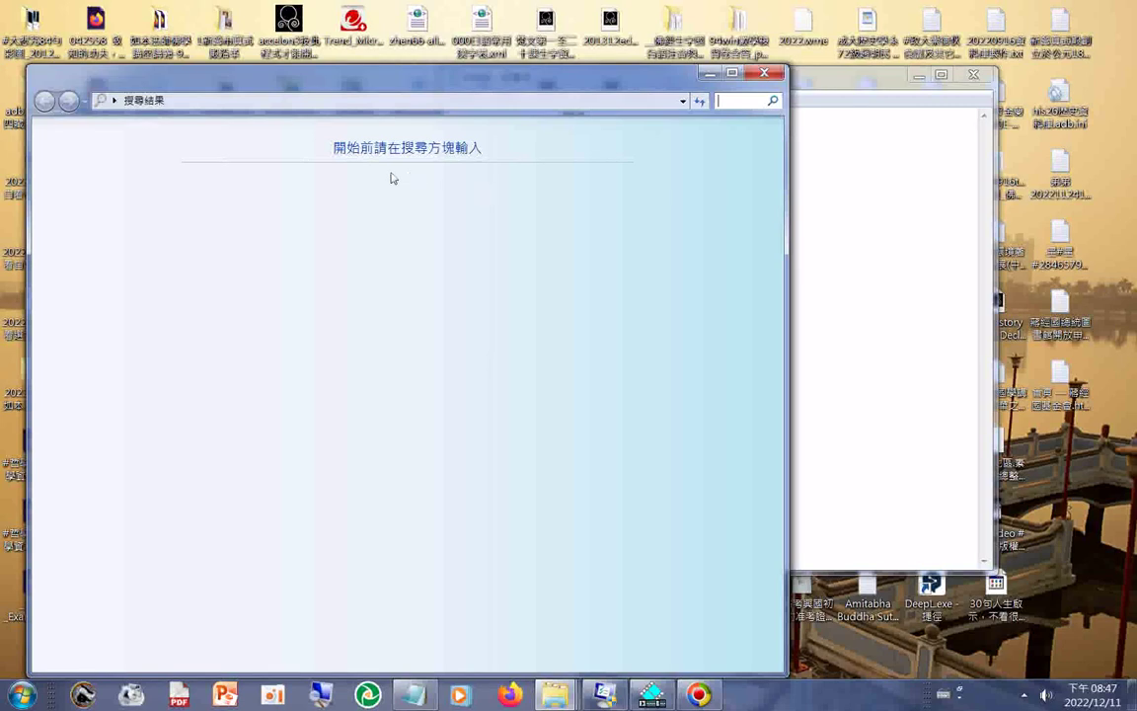
key(Down)
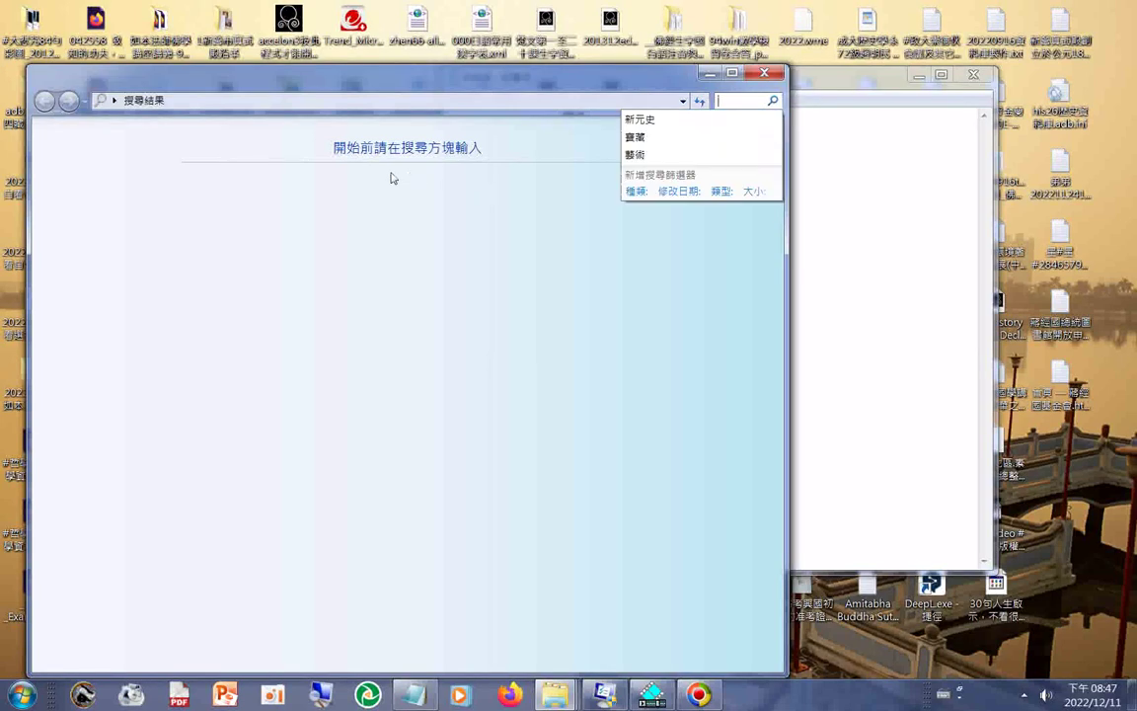
click(640, 119)
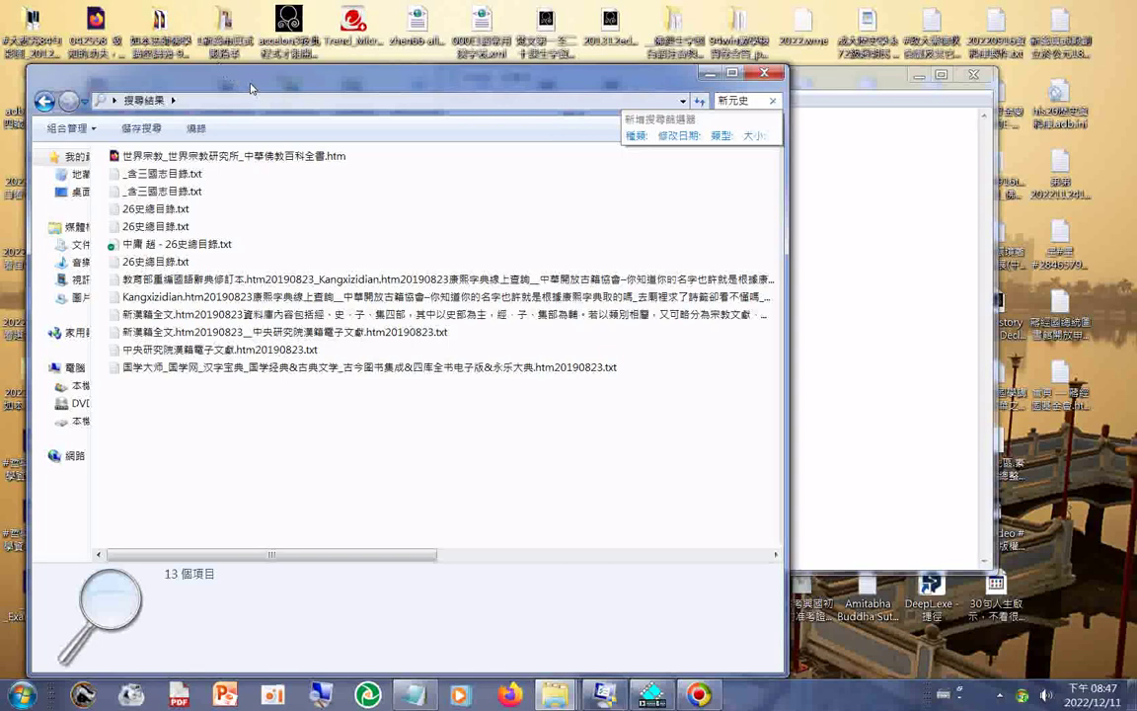
click(250, 88)
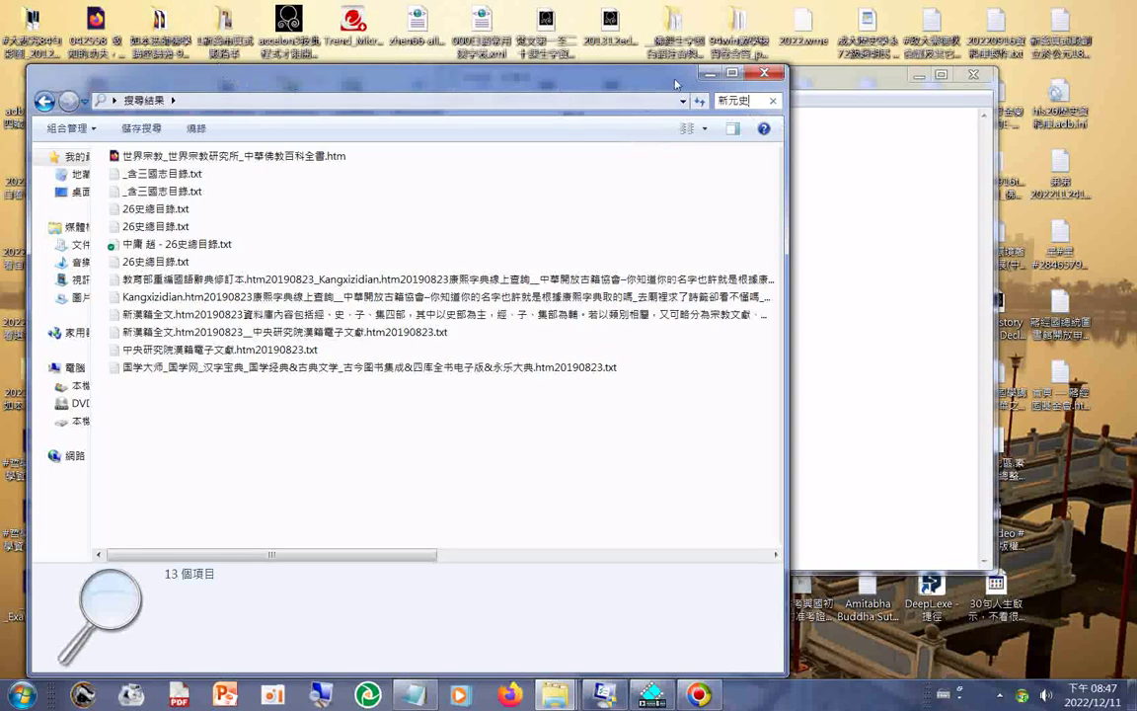
drag(667, 89, 741, 280)
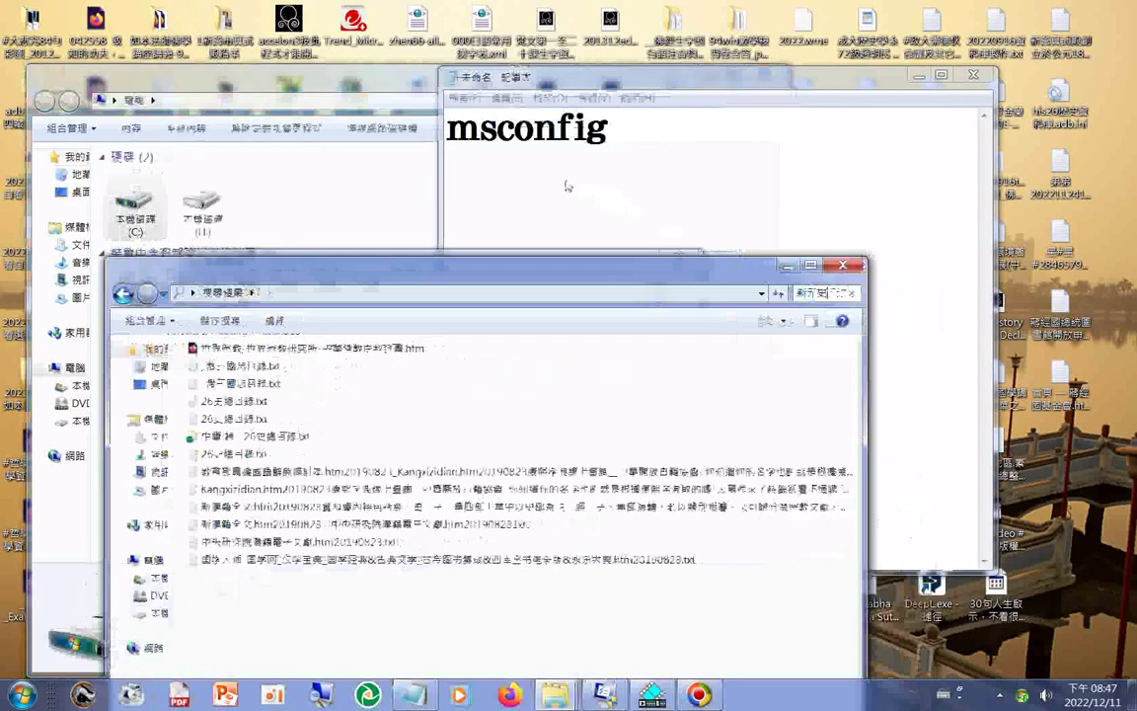
- Bring the Notepad note forward and launch System Configuration through the Run dialog with the command "msconfig h"
click(552, 187)
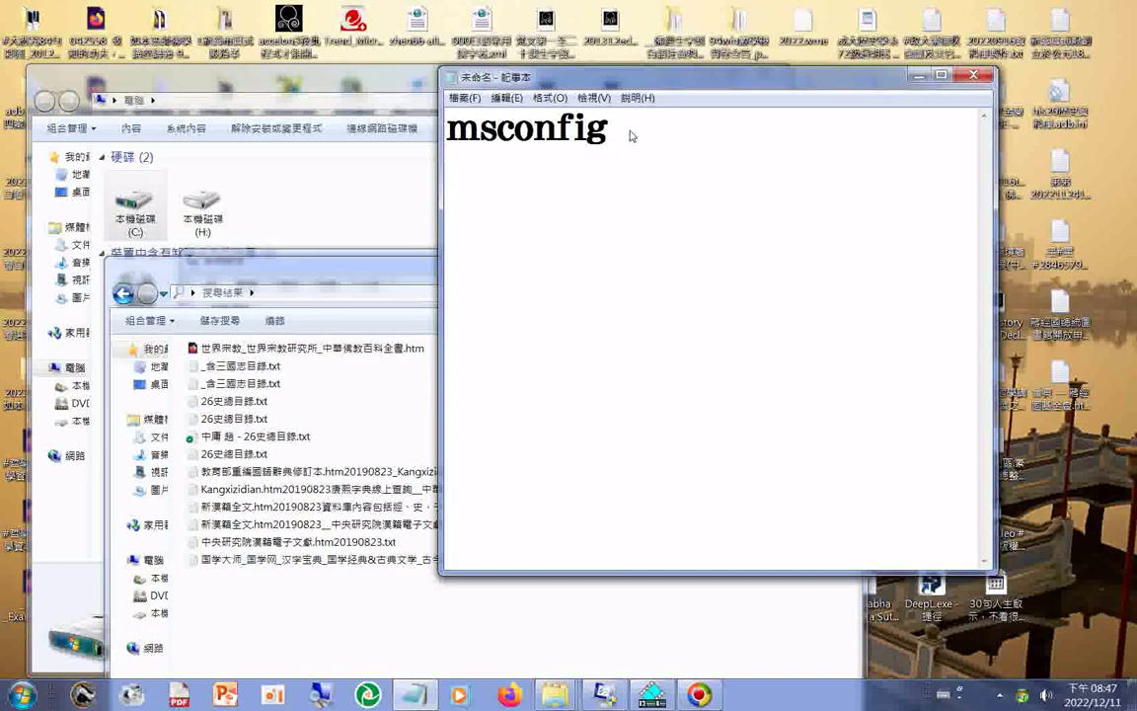
key(super+r)
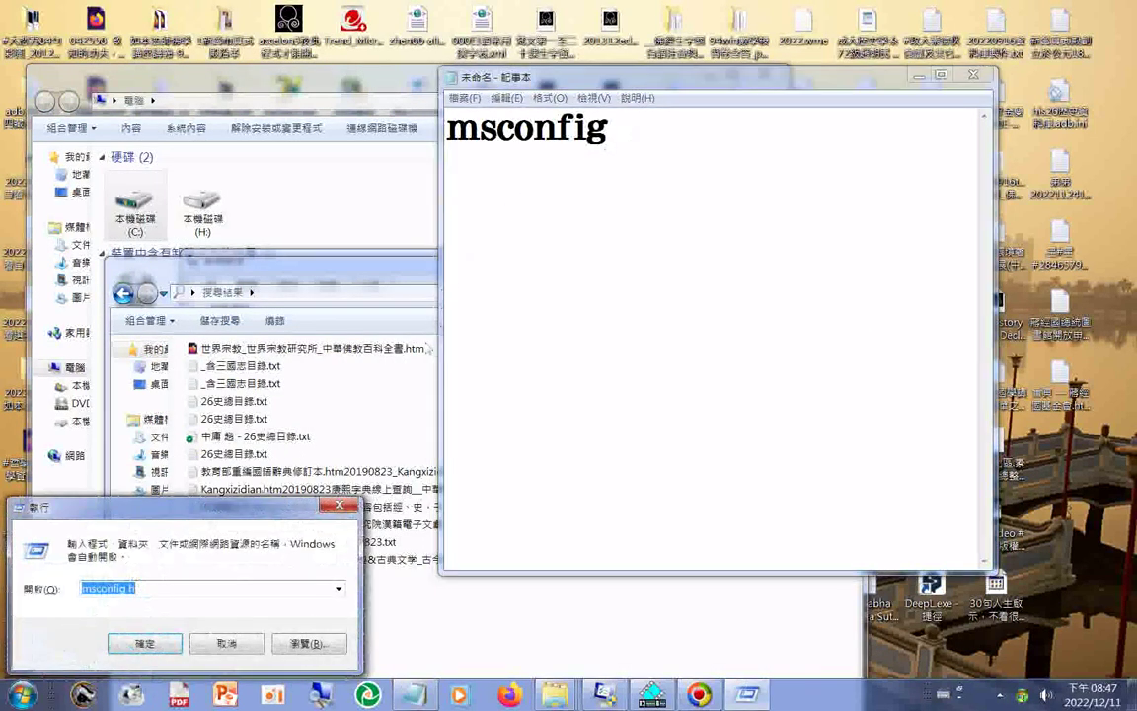
click(173, 592)
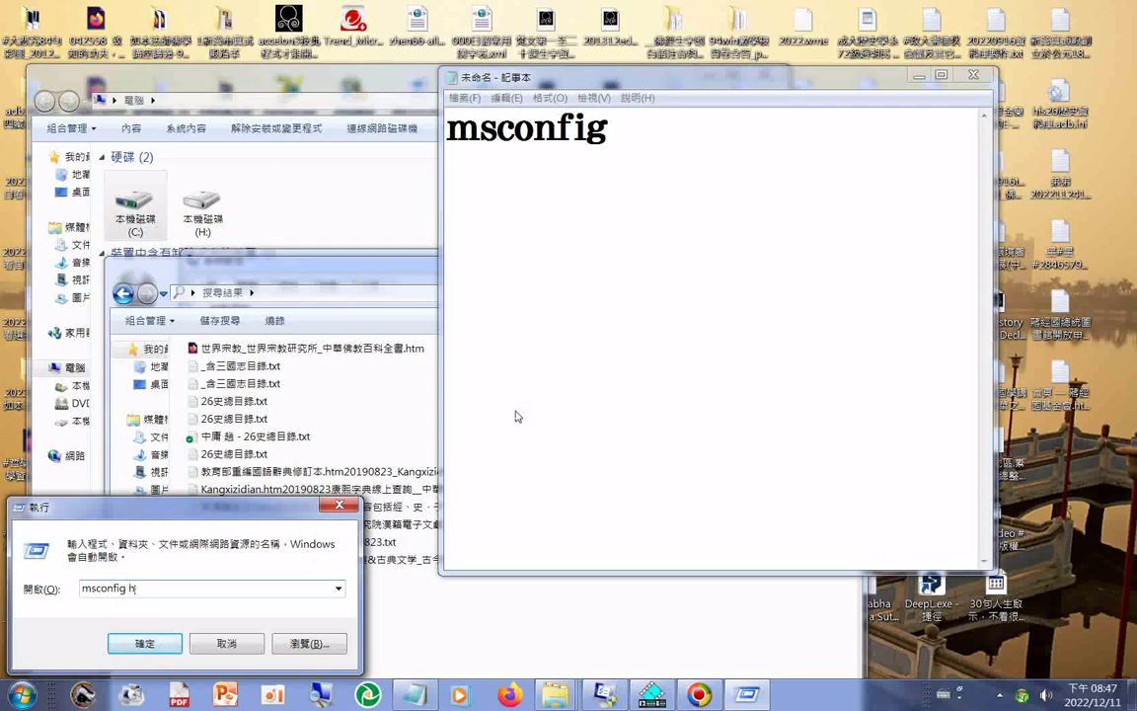
click(174, 643)
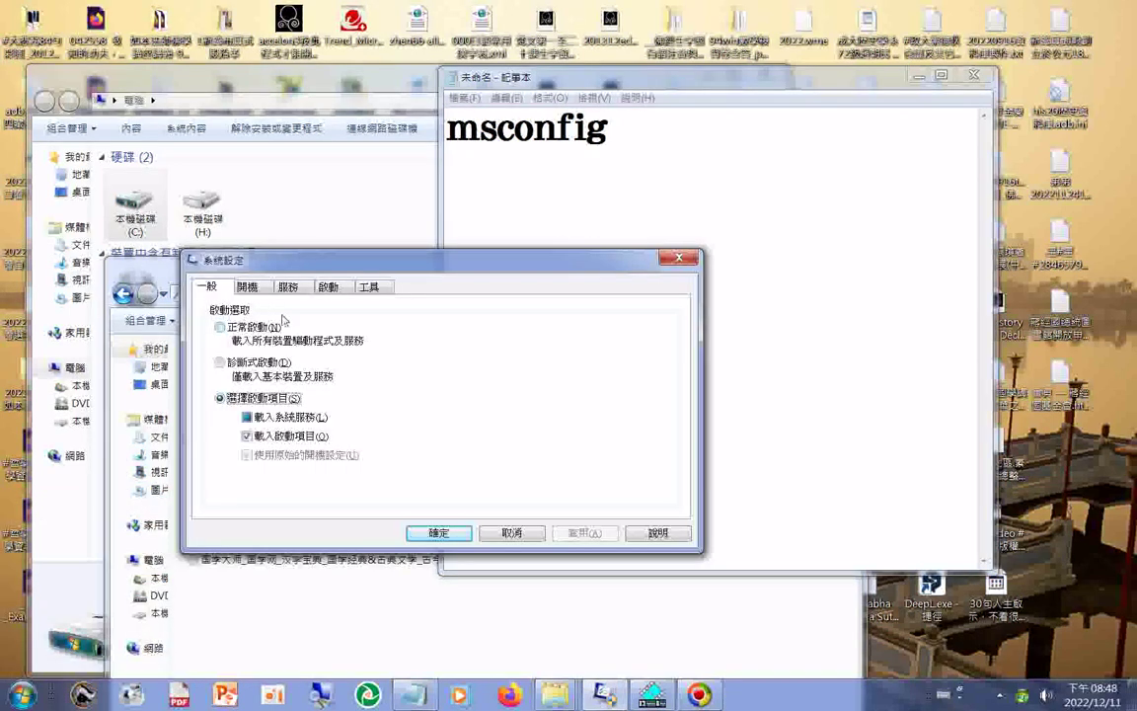
- Look through the boot options, services and startup items, and examine the whole list of system tools
click(247, 286)
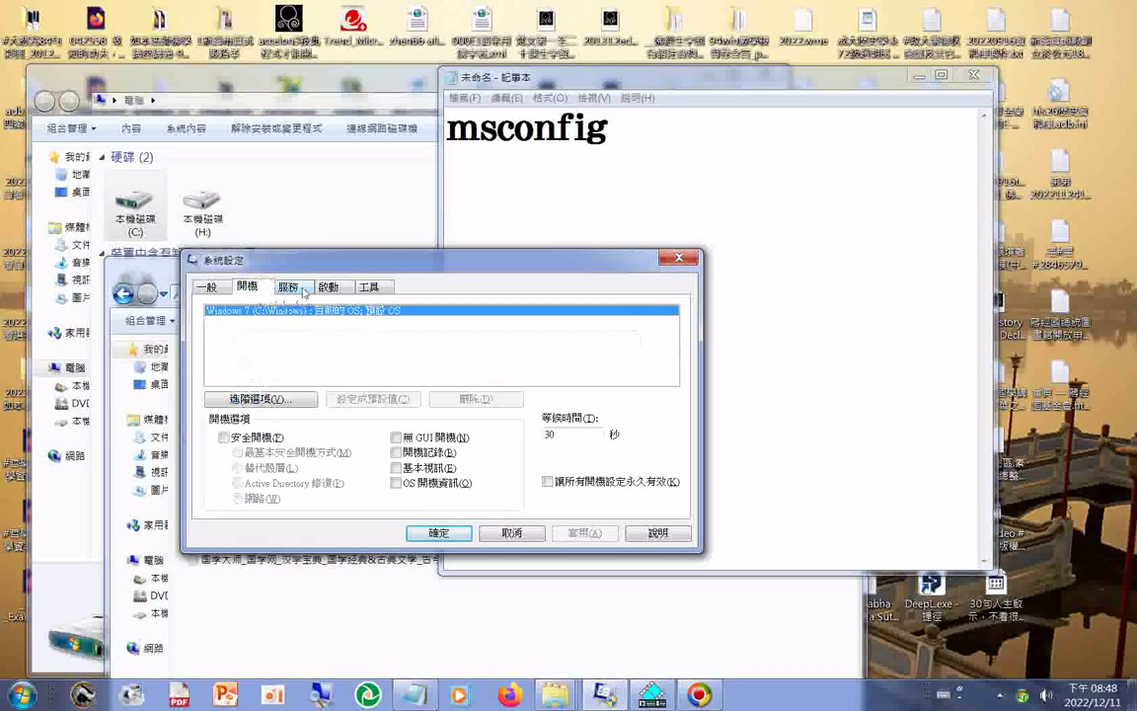
click(304, 289)
click(329, 287)
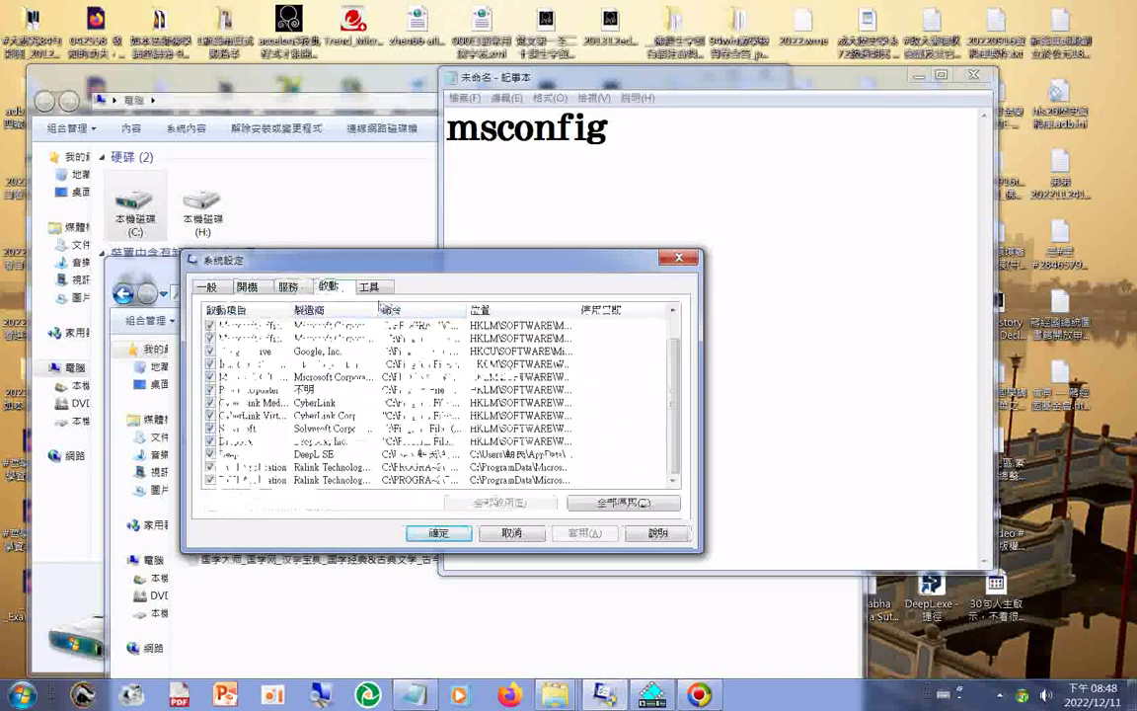
click(372, 288)
scroll(672, 383, down, 5)
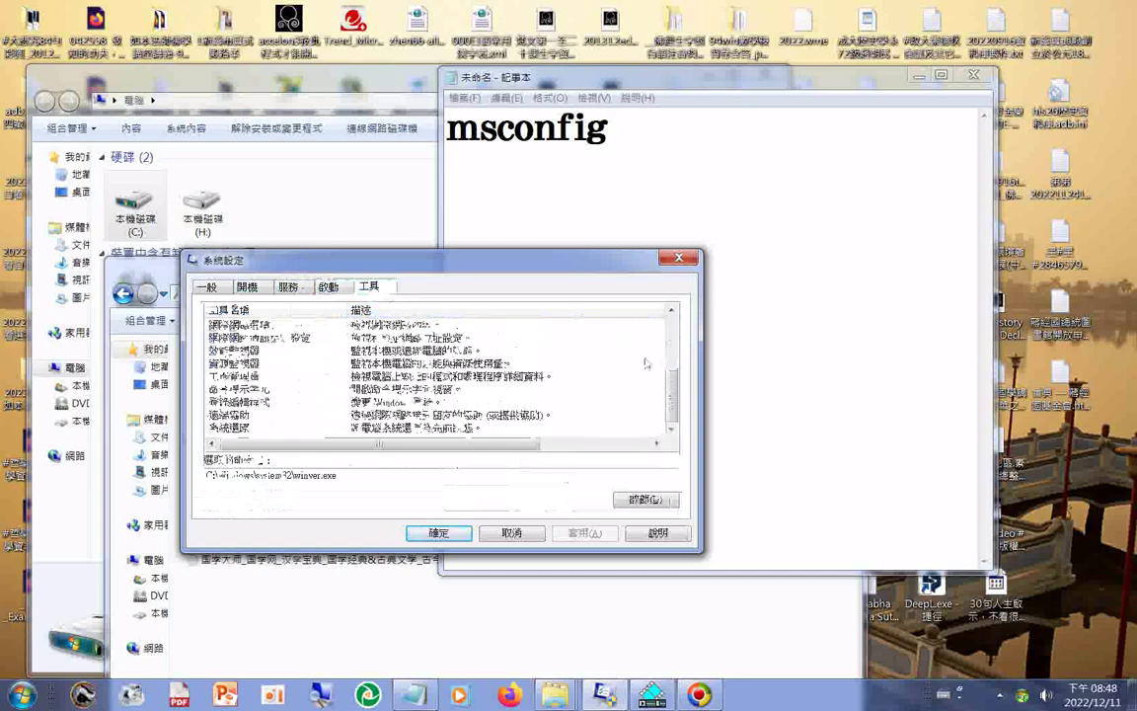
scroll(672, 383, up, 1)
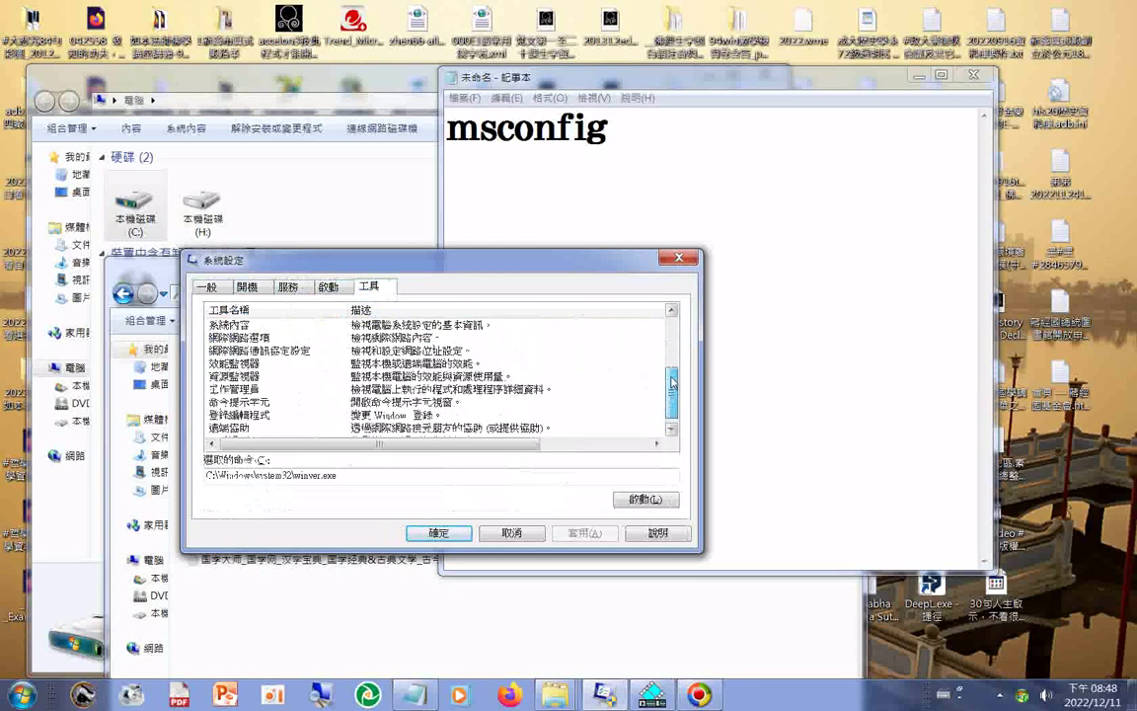
scroll(672, 383, up, 3)
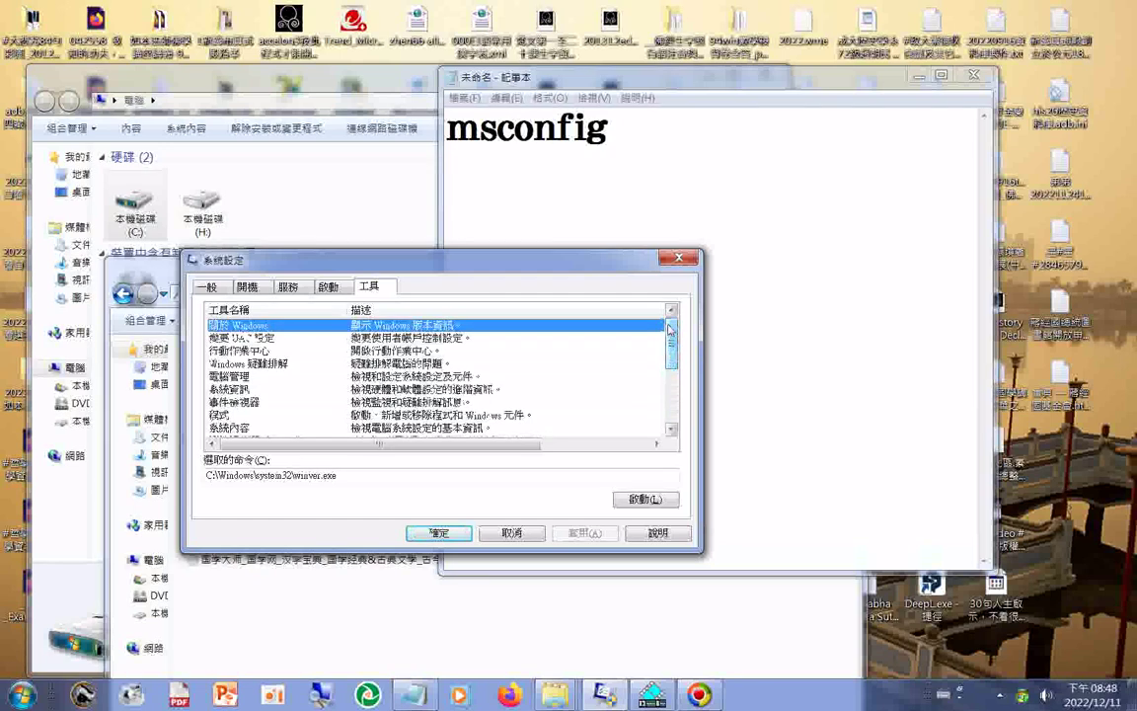
- Reopen the Run dialog, remove the trailing "h" from the msconfig command, and run it to bring up System Configuration
click(720, 169)
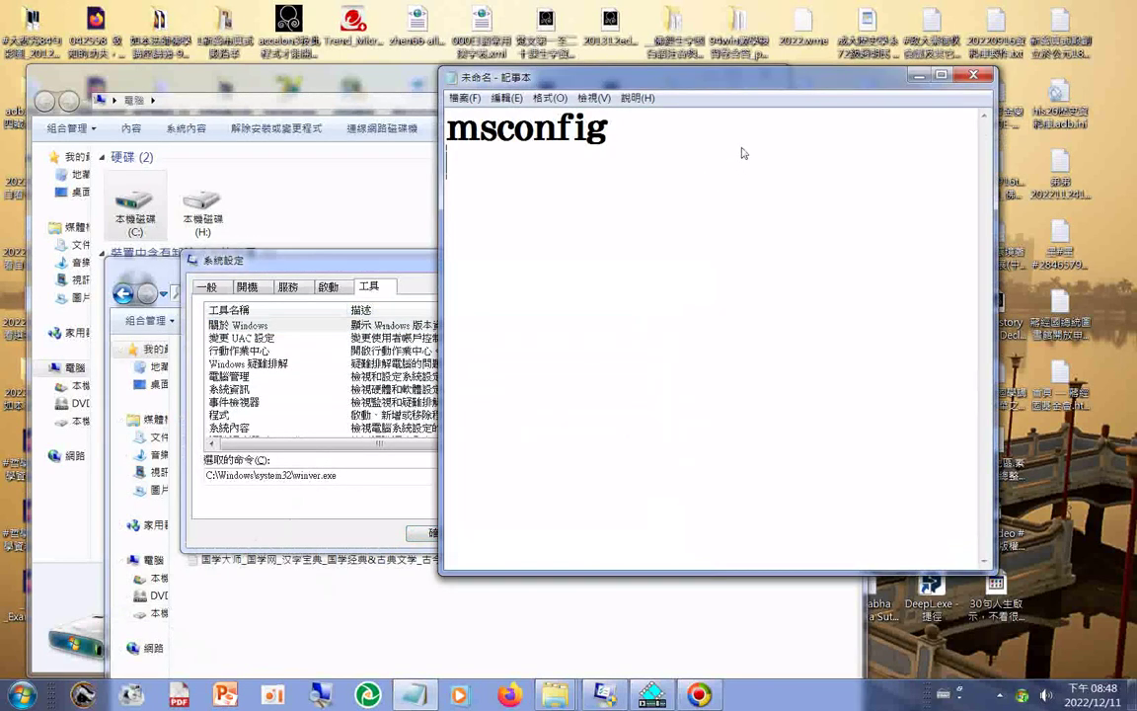
key(super+r)
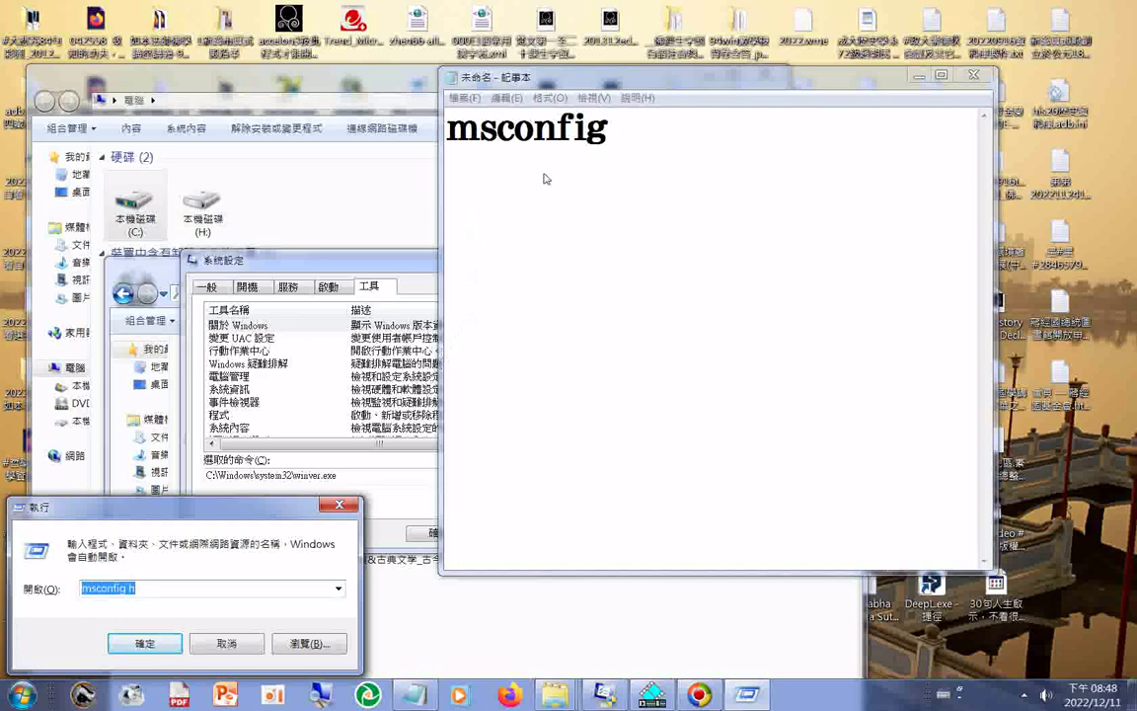
click(665, 156)
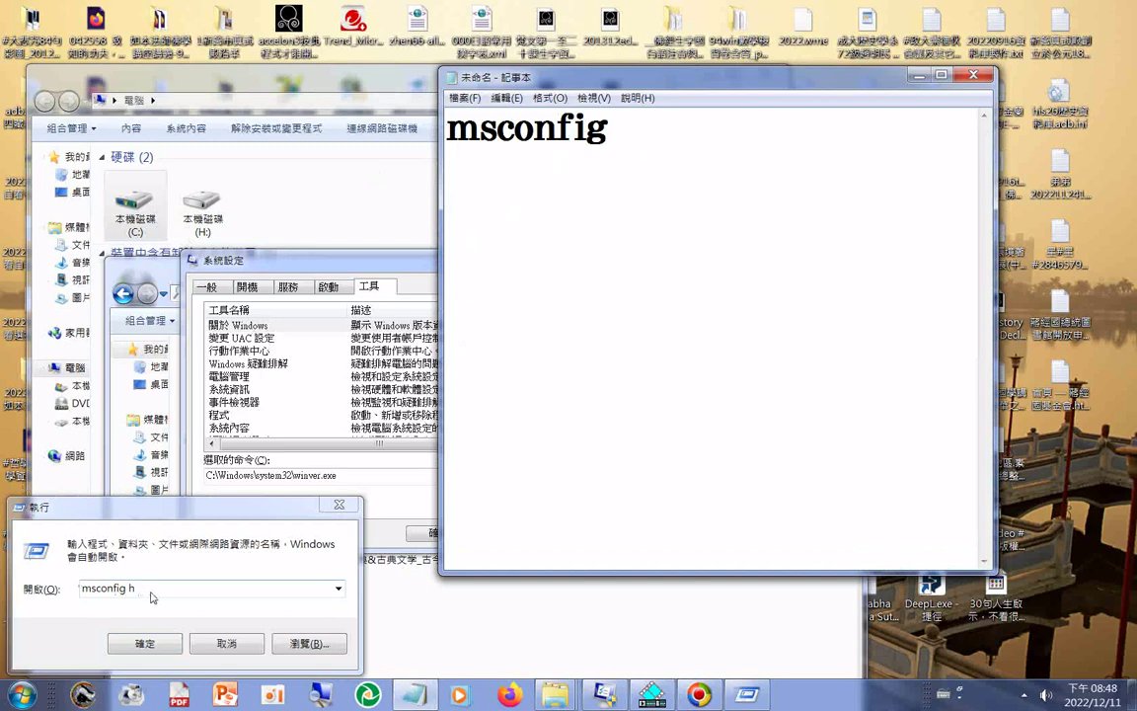
drag(153, 597, 131, 598)
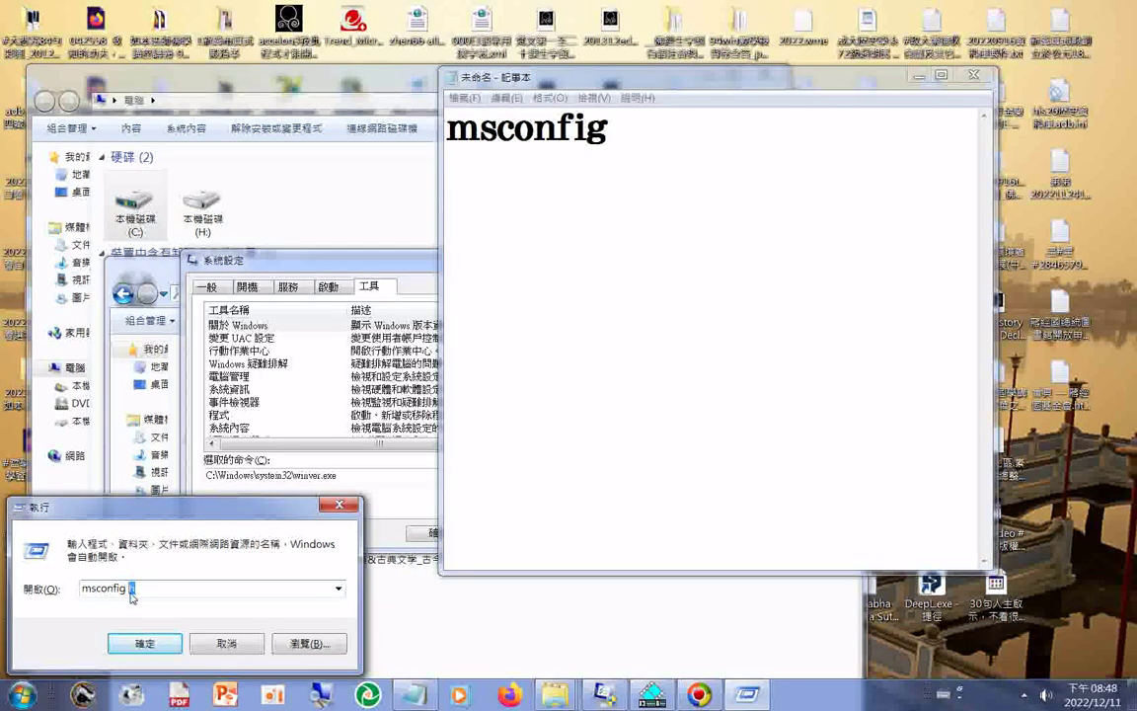
text(v)
key(BackSpace)
text(d)
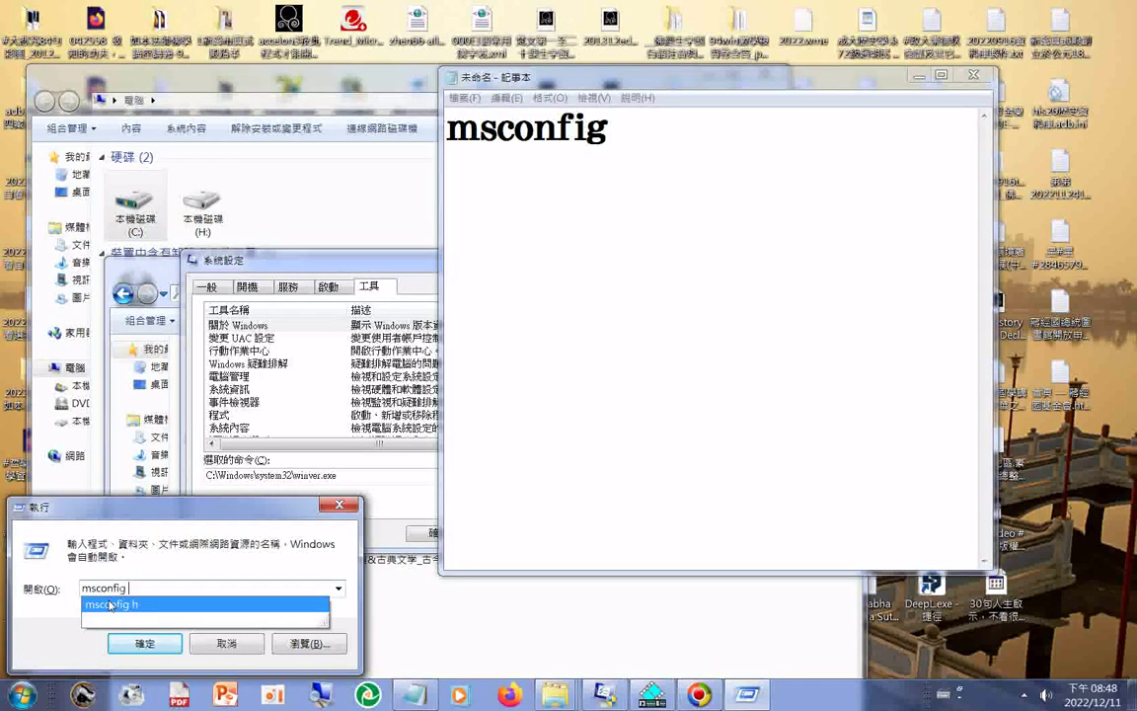
key(BackSpace)
text(c)
click(143, 641)
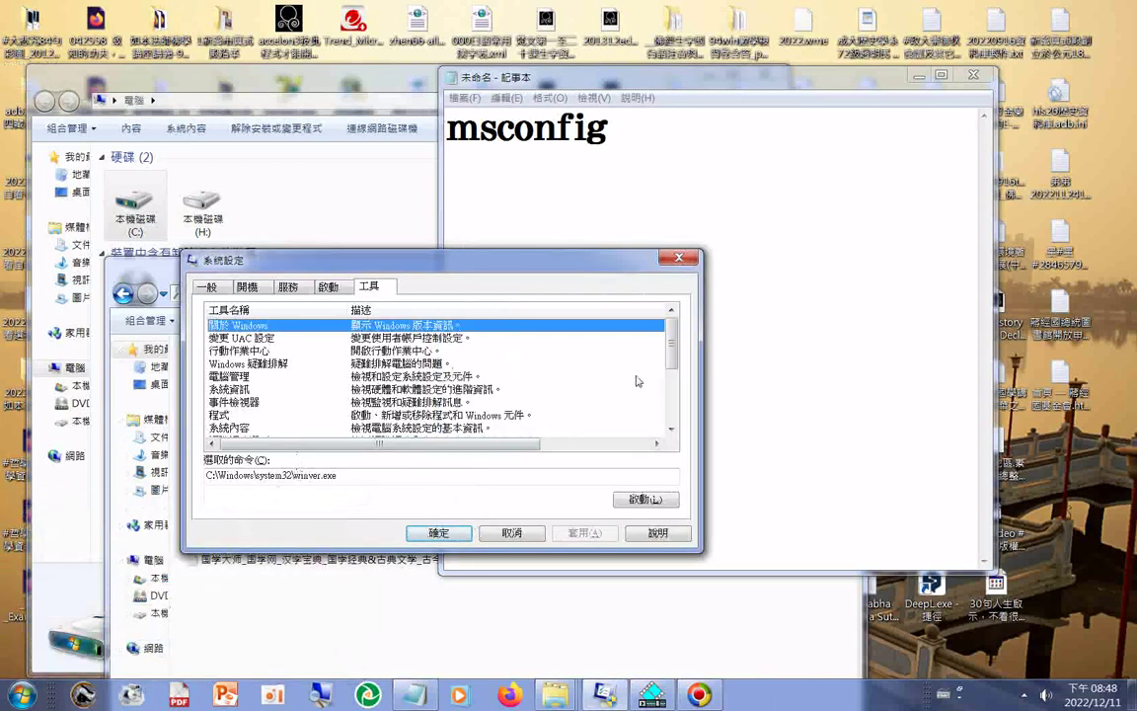
- Go back through the system tools, startup items, services and boot options, ending at the general startup selection
drag(670, 357, 678, 427)
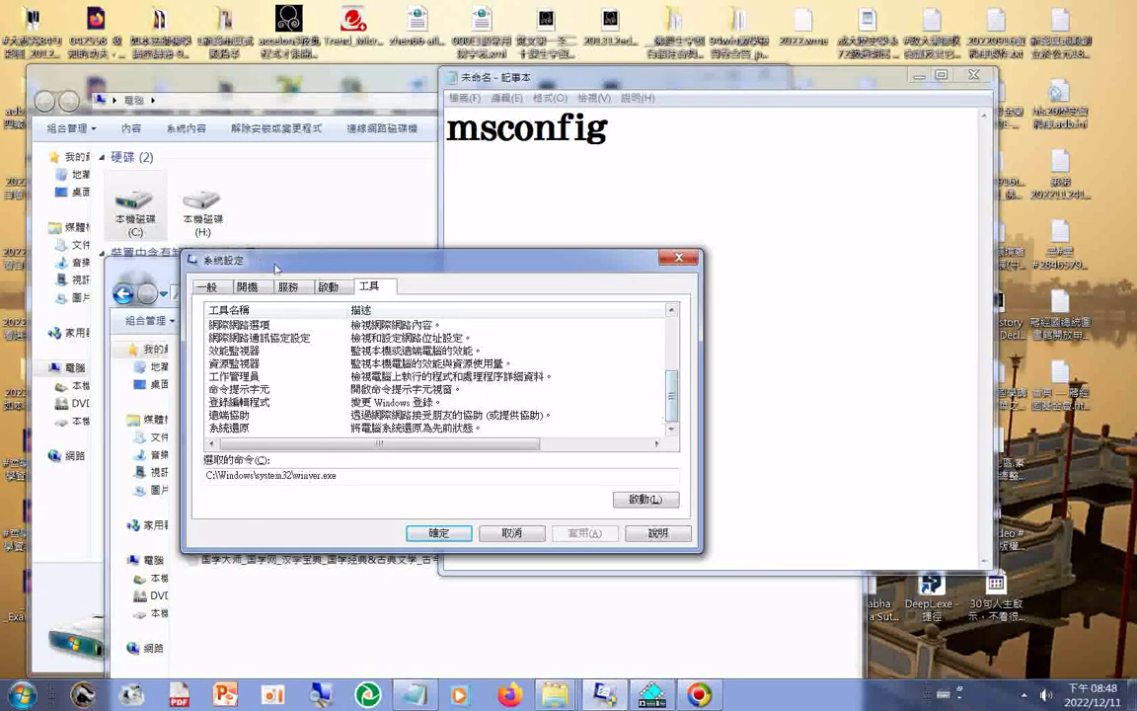
click(327, 286)
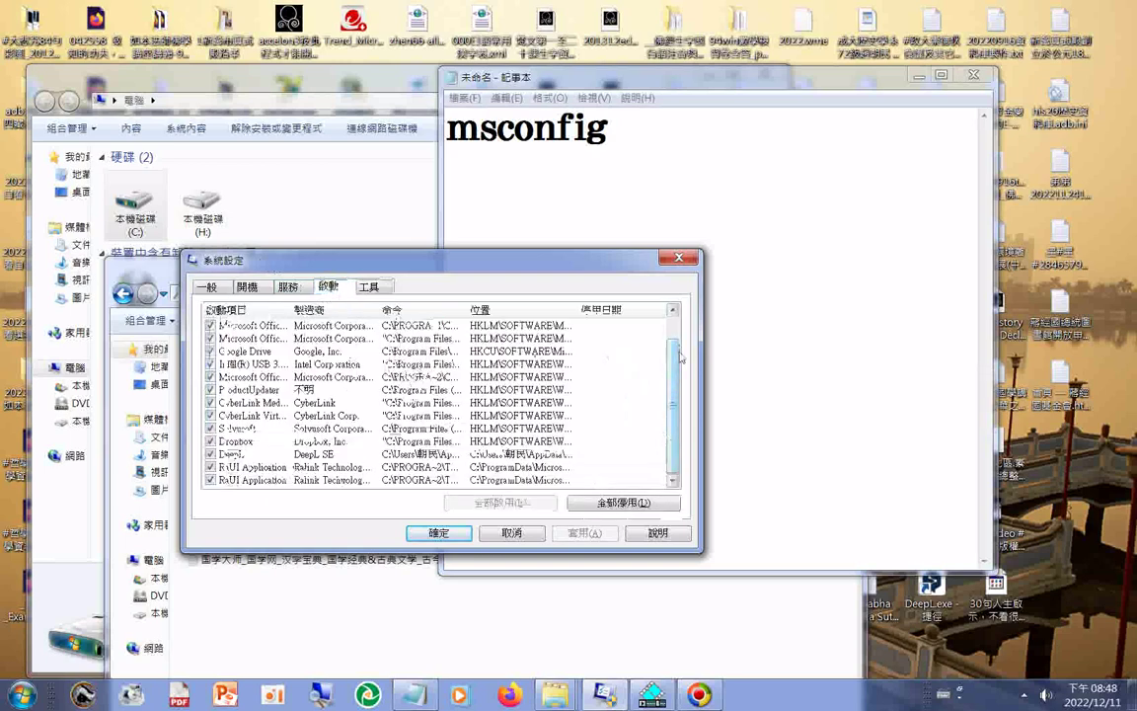
click(288, 286)
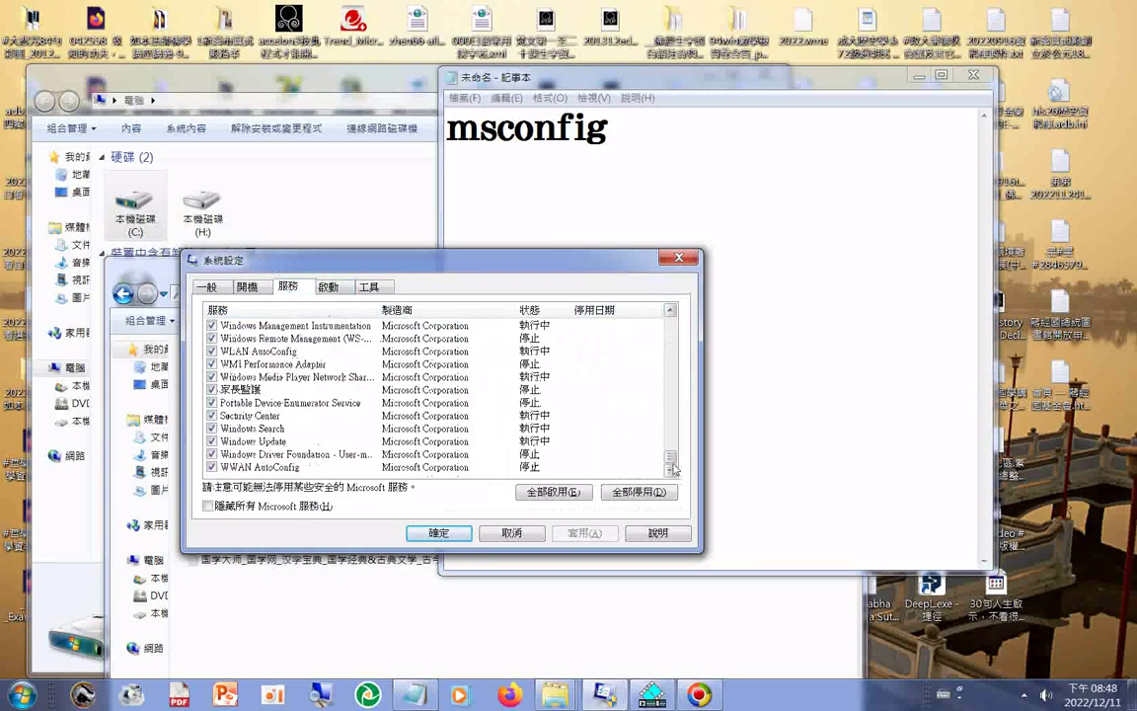
scroll(675, 470, up, 15)
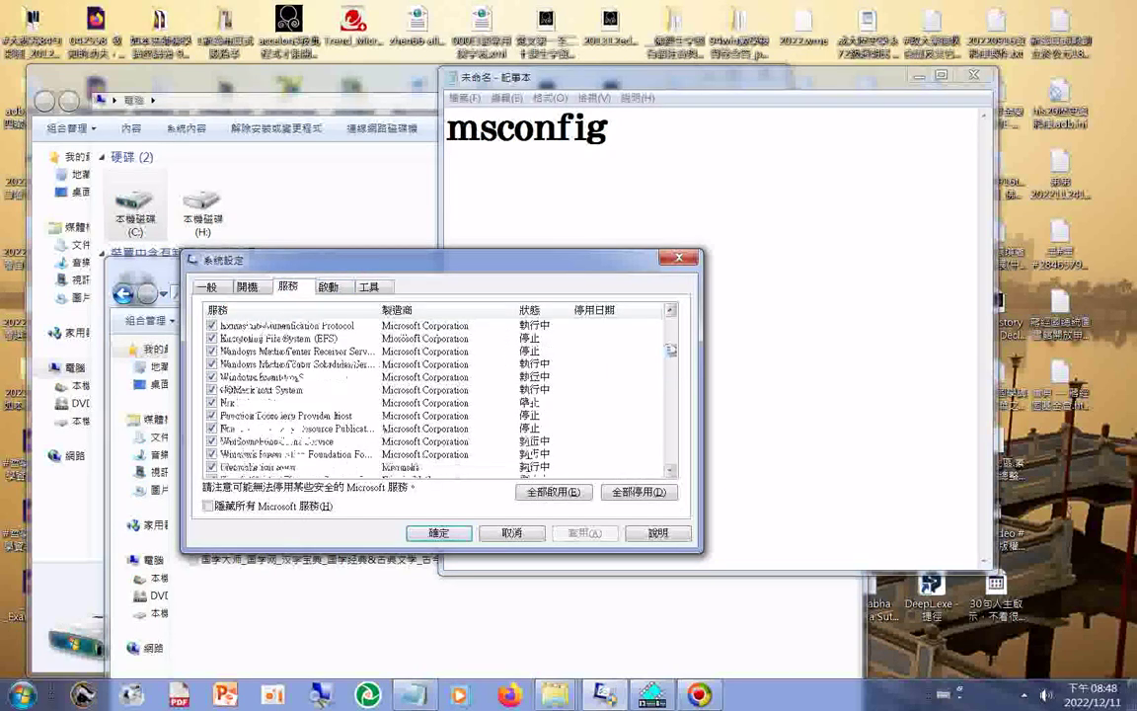
click(248, 286)
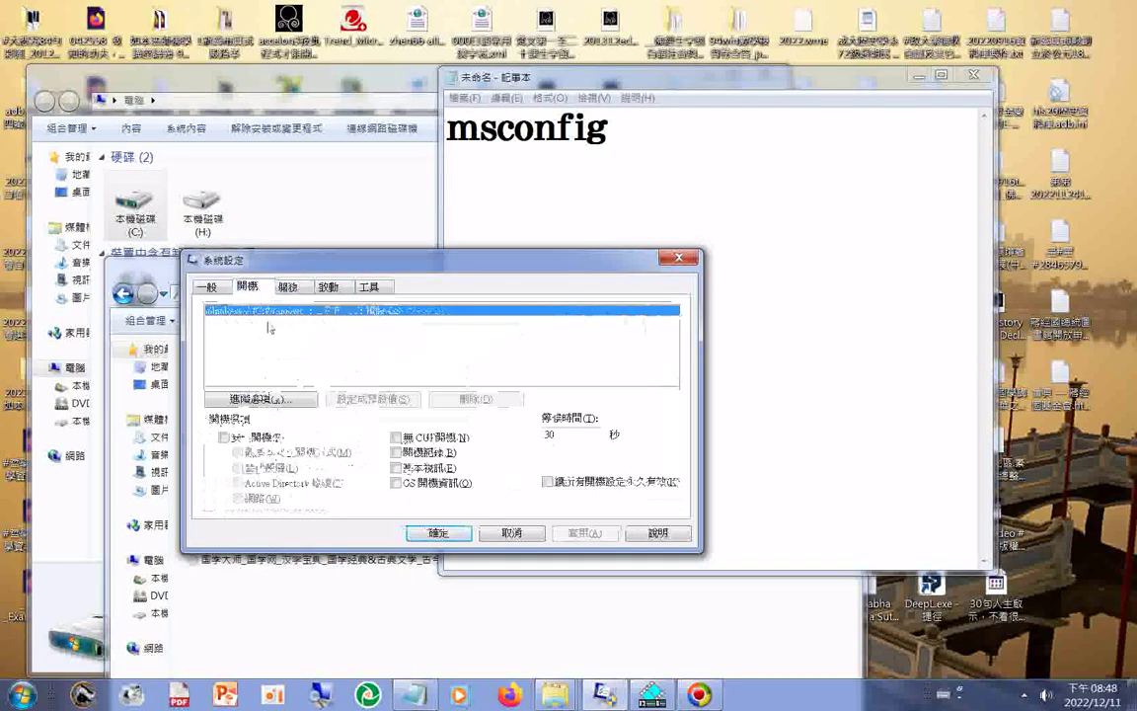
click(207, 287)
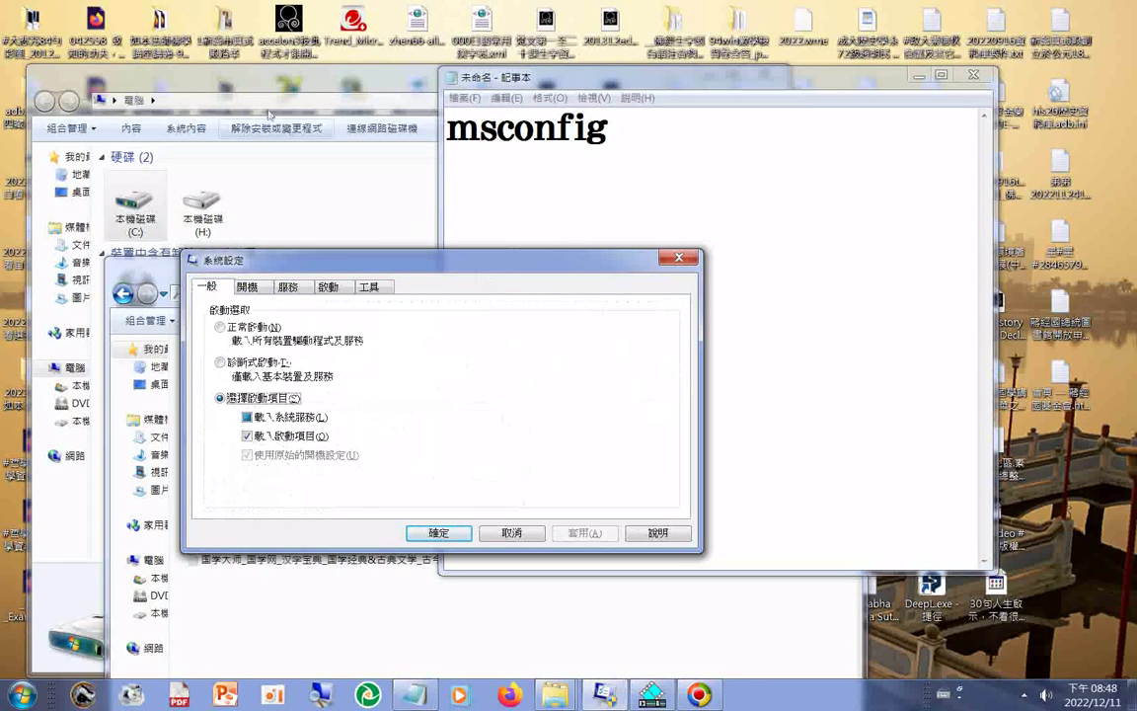
- Bring the Computer window forward and launch System Configuration through the Run dialog with the command "msconfig G"
drag(245, 93, 237, 91)
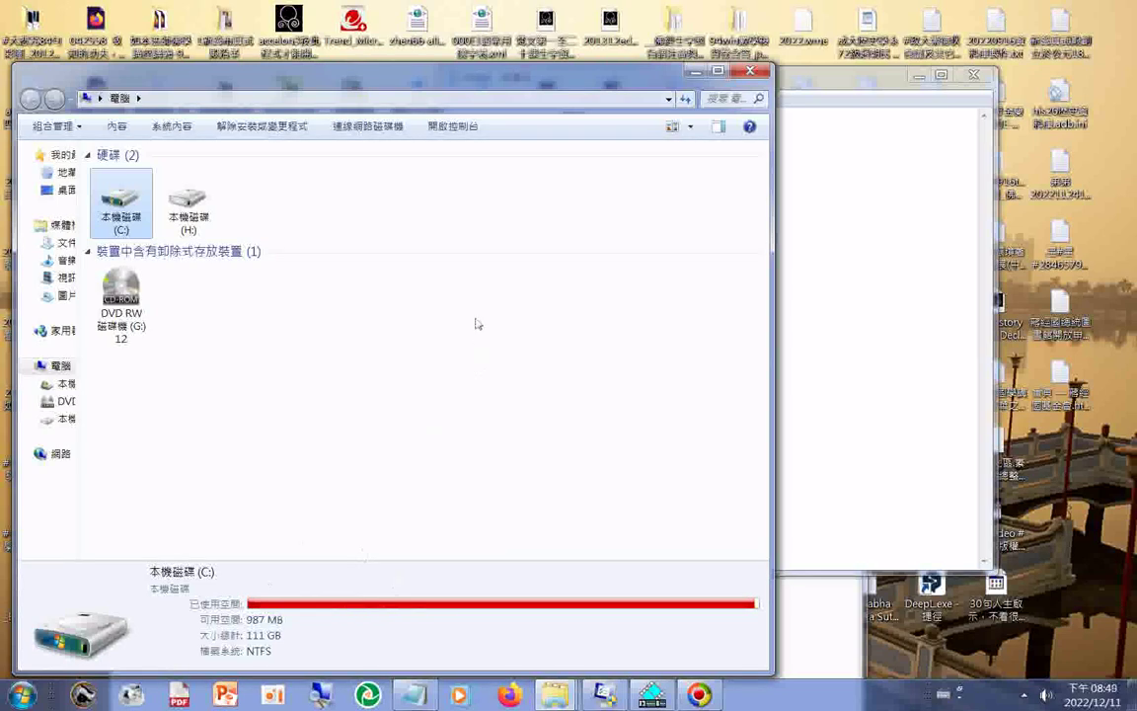
key(super+r)
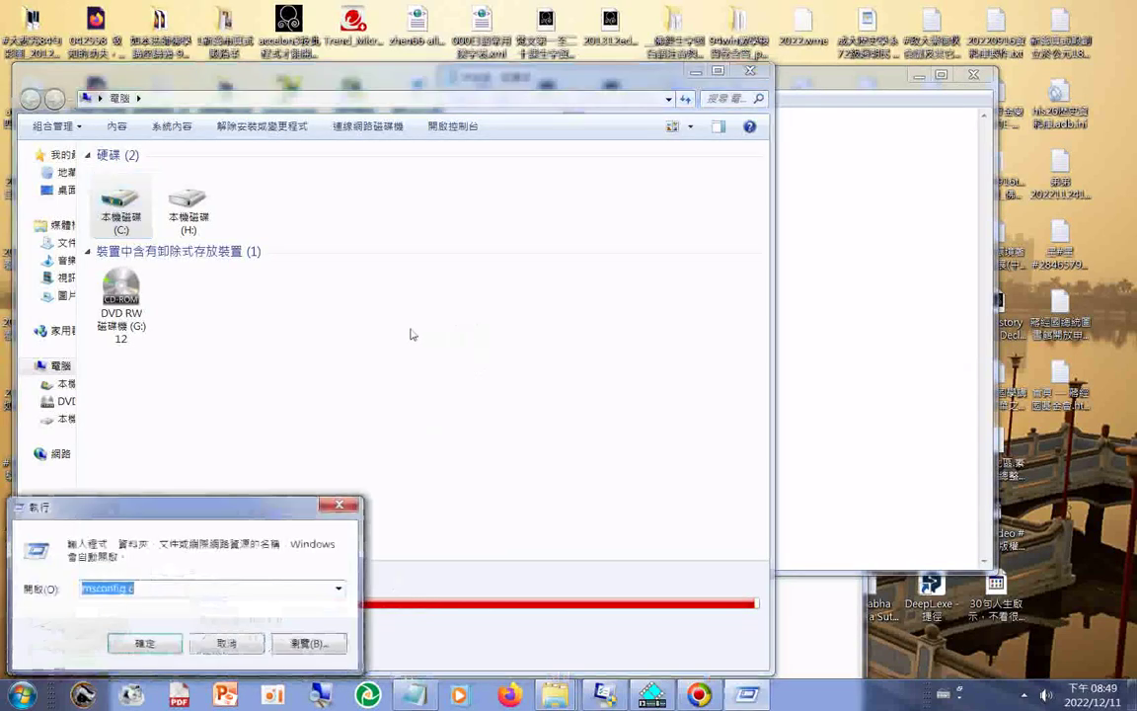
click(131, 589)
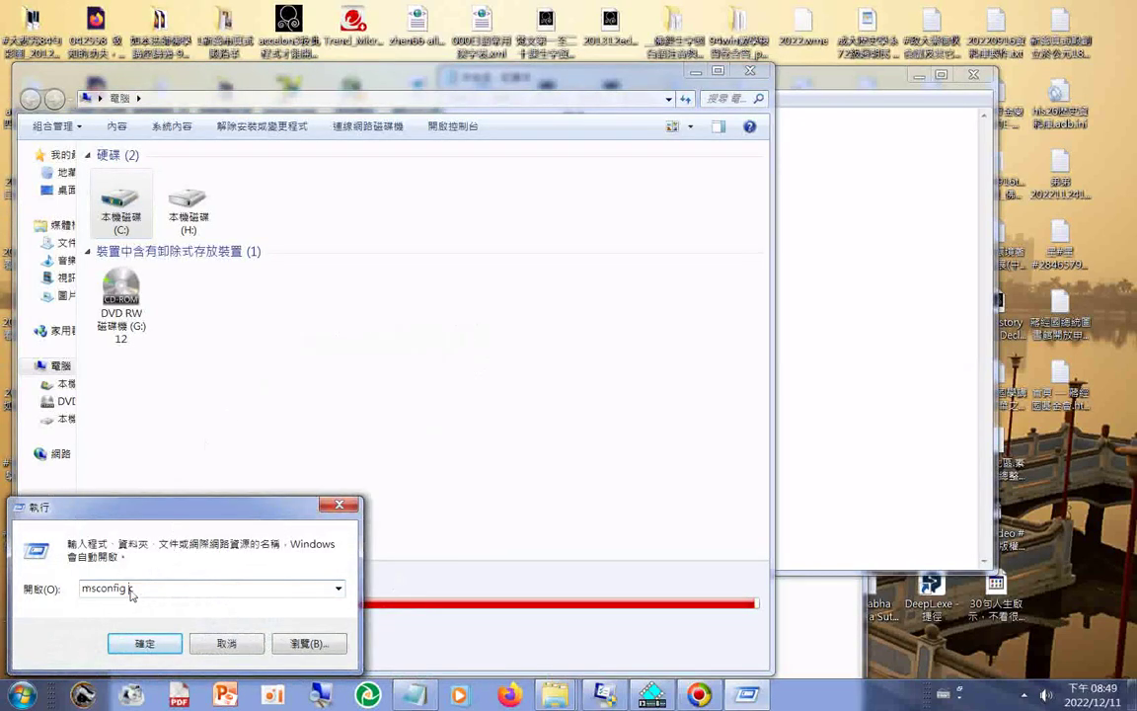
drag(131, 590, 139, 594)
text(G)
click(179, 642)
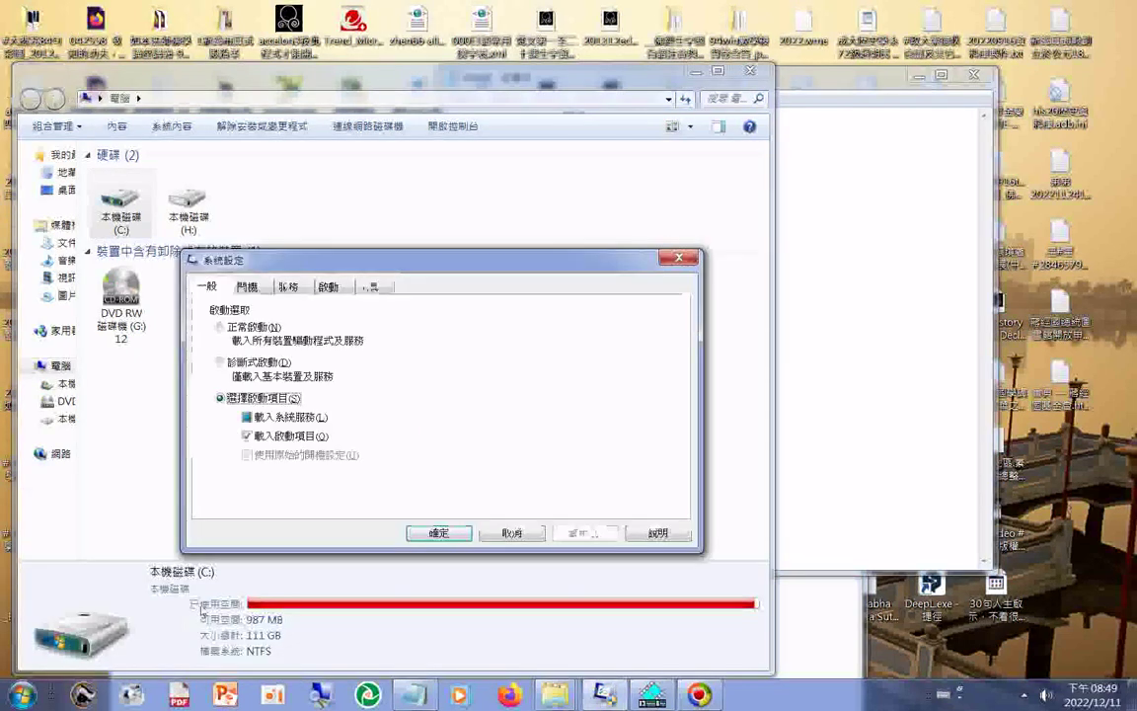
- Look through the boot options, services, startup items and list of system tools in System Configuration once more
click(248, 286)
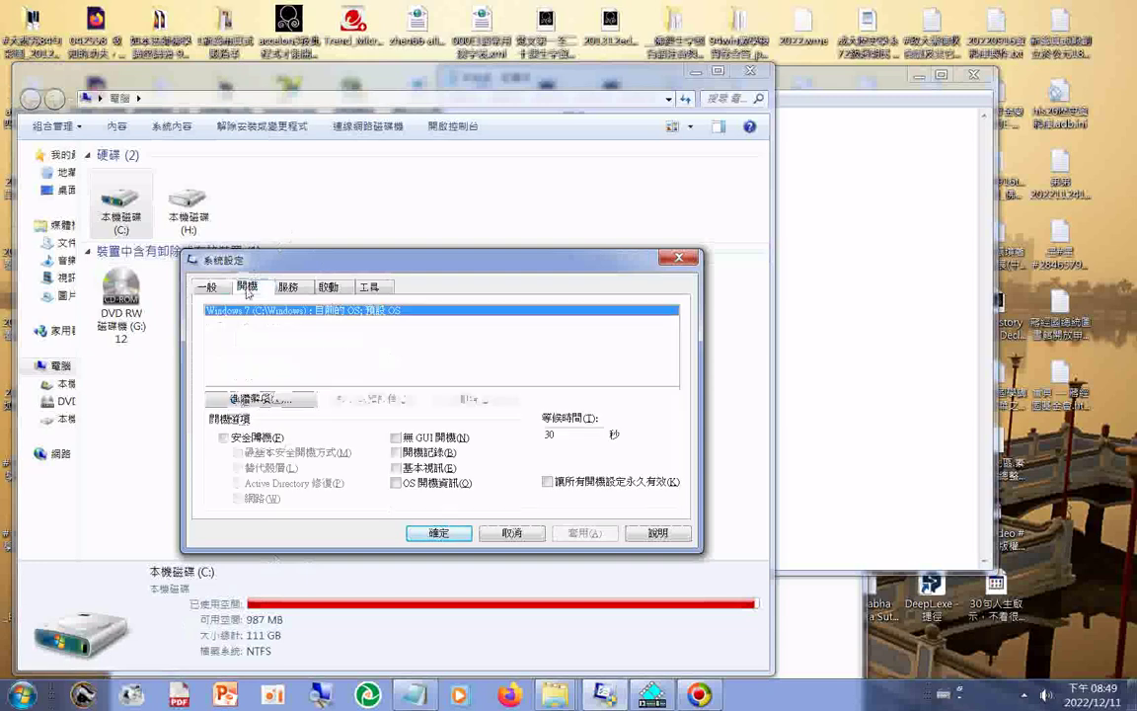
click(288, 286)
click(329, 287)
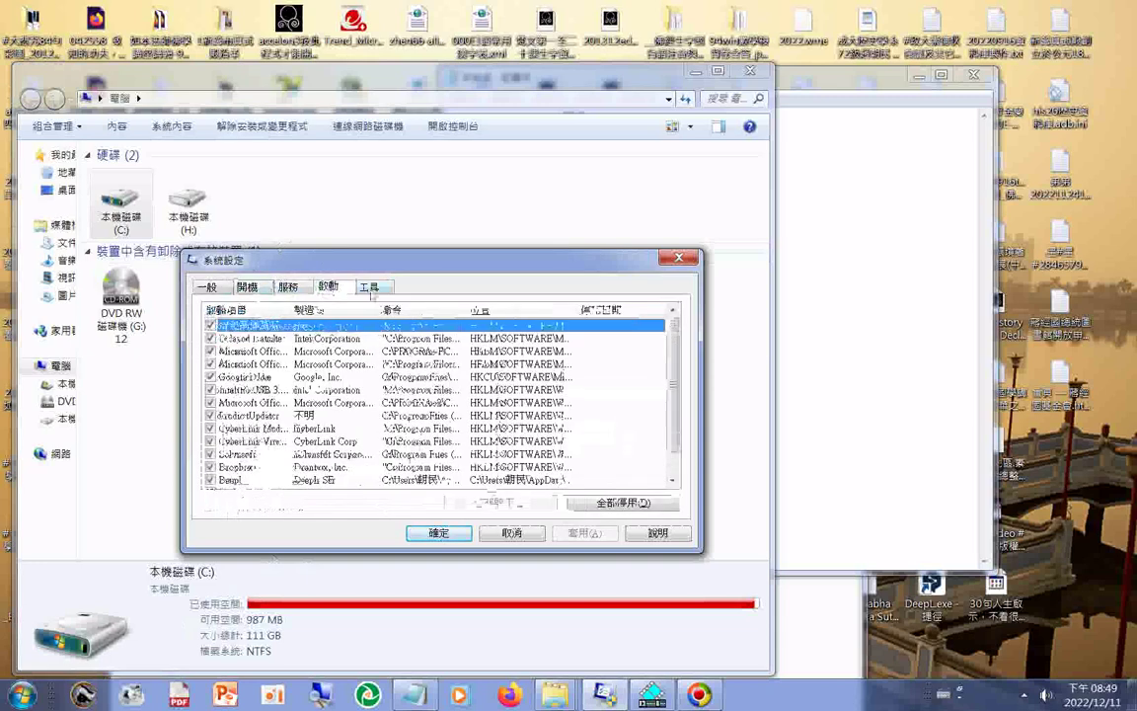
click(368, 286)
drag(675, 373, 675, 325)
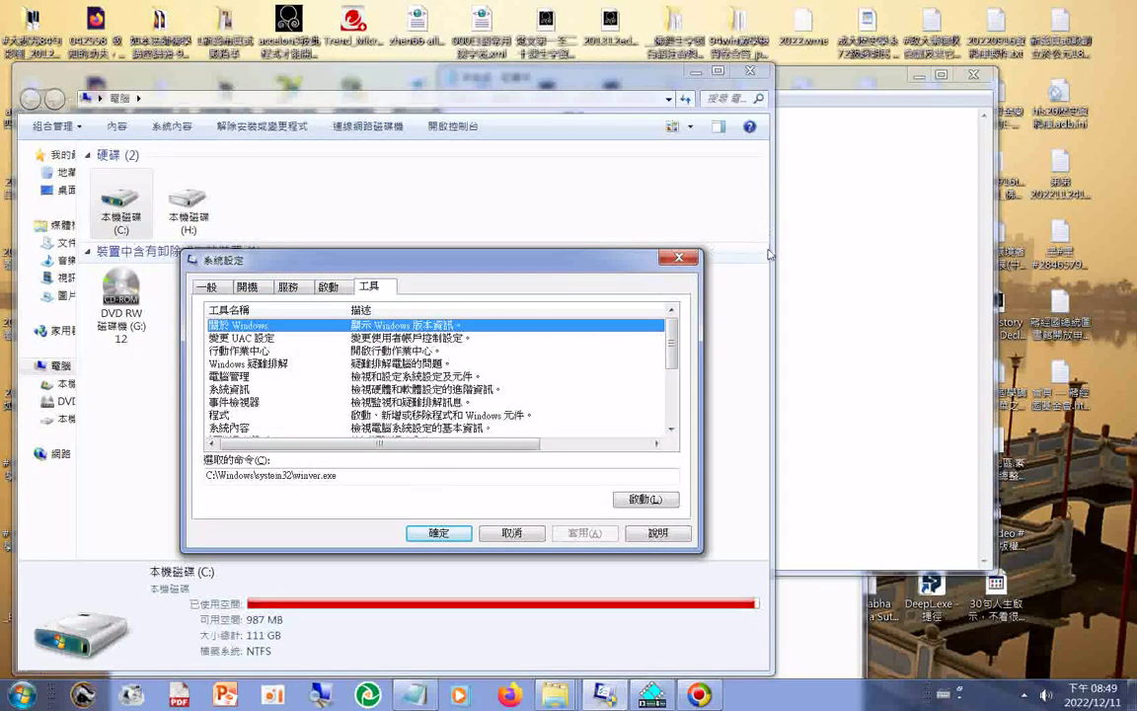
- Open the Run dialog again, replace the command with %temp%, and copy that text
key(super)
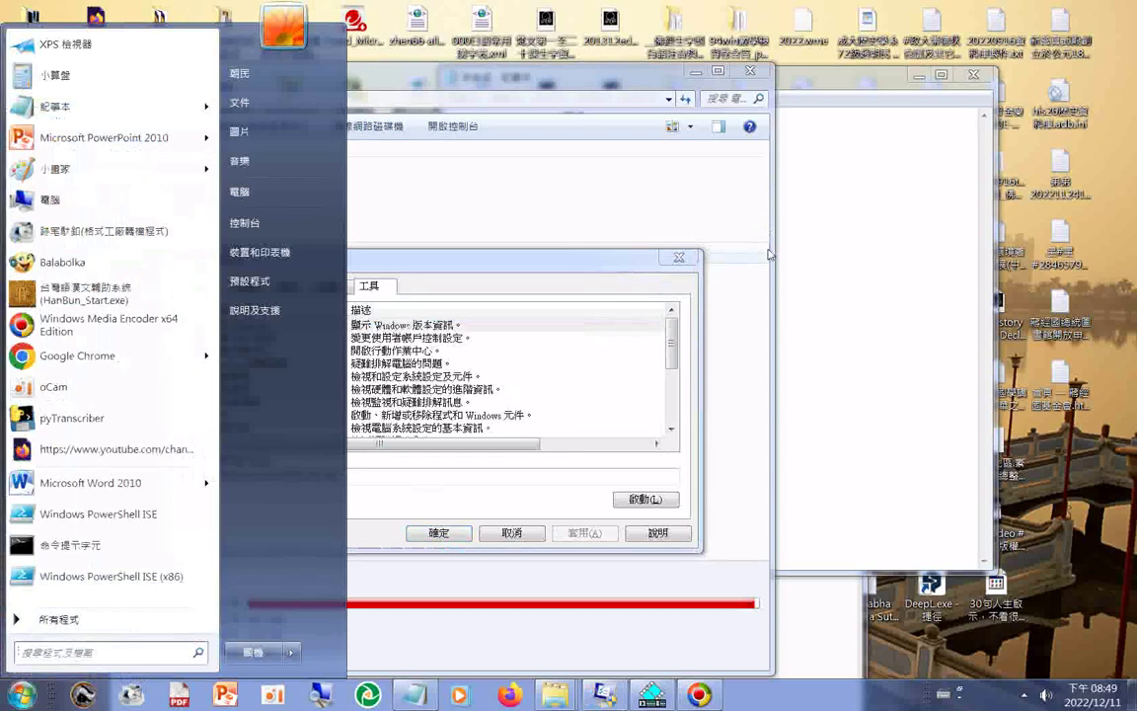
key(super+r)
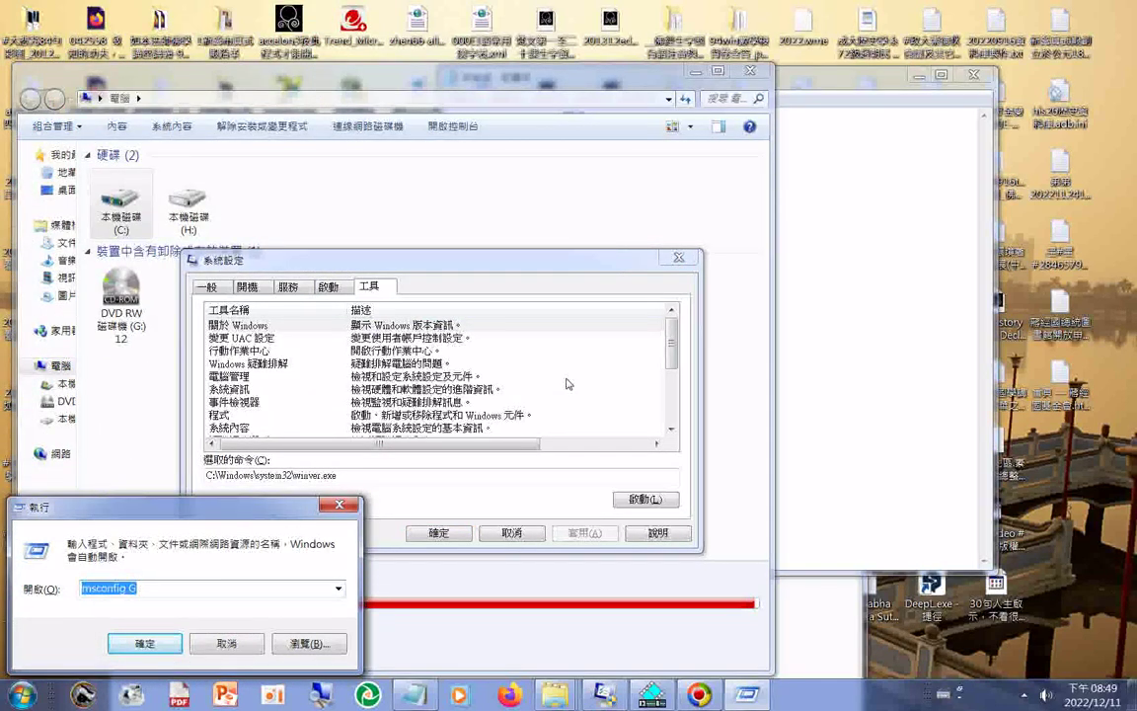
text(%)
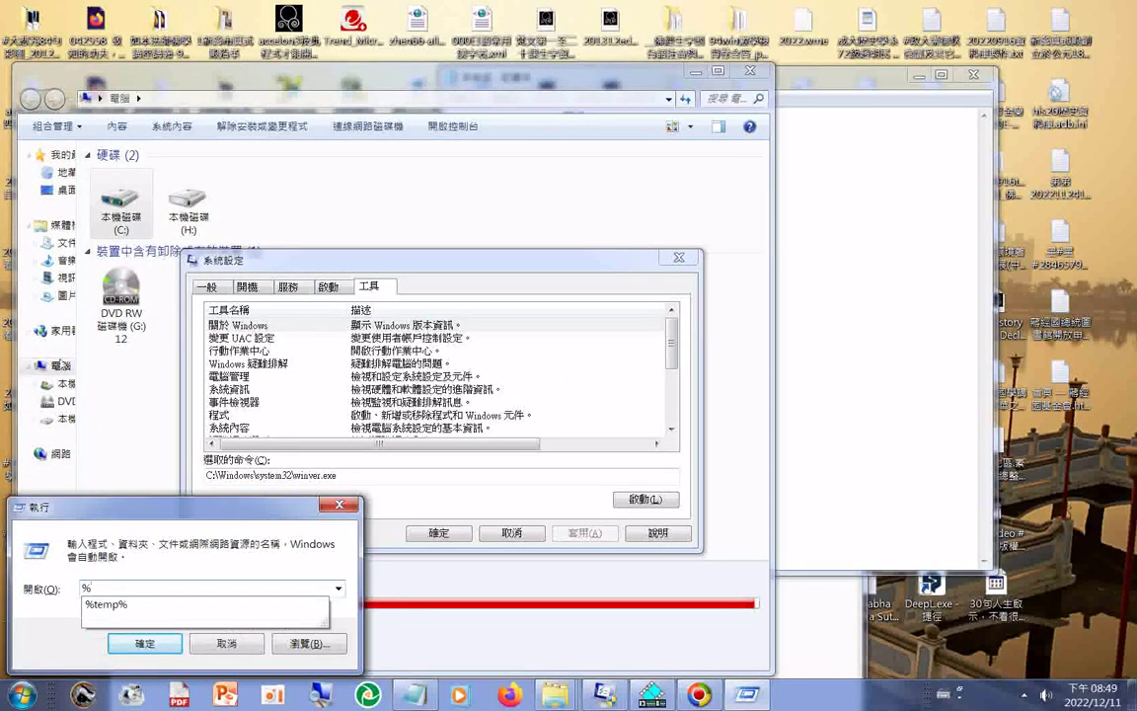
click(113, 605)
key(ctrl+c)
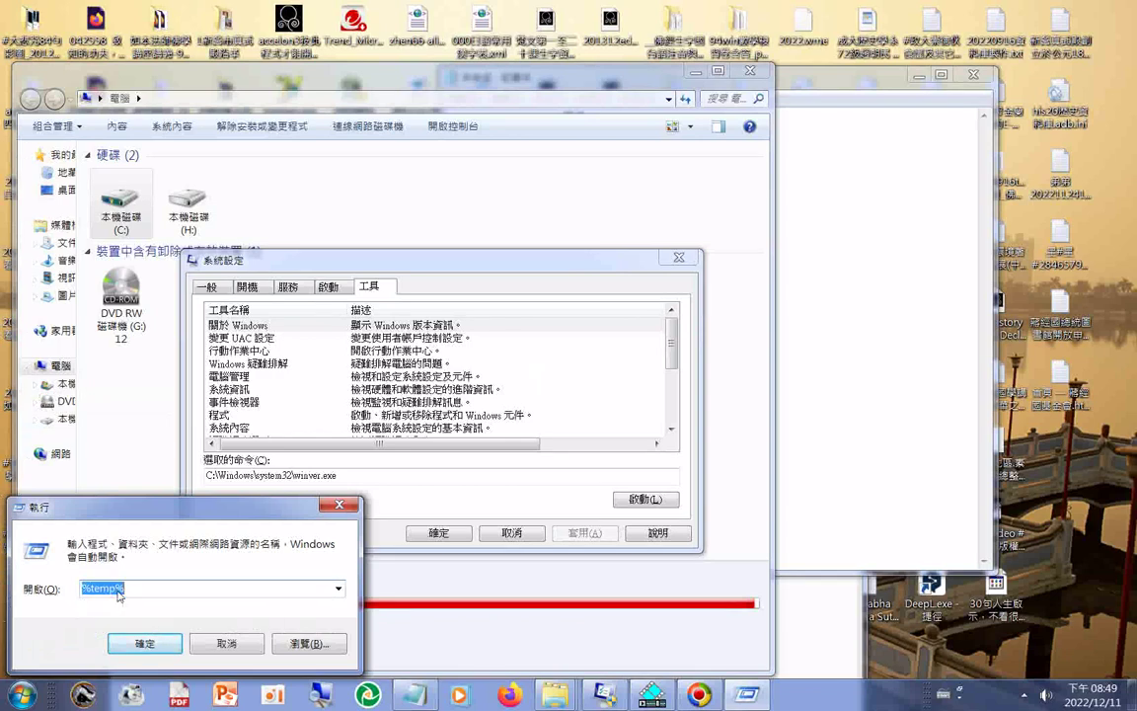
right_click(100, 596)
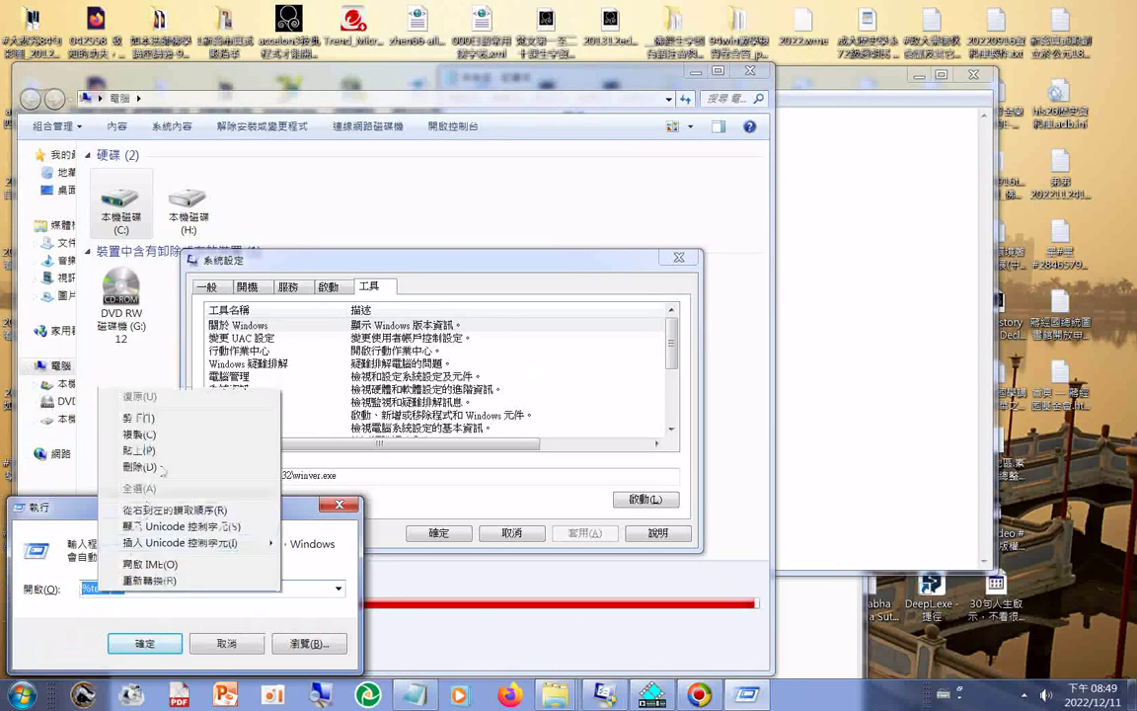
click(165, 435)
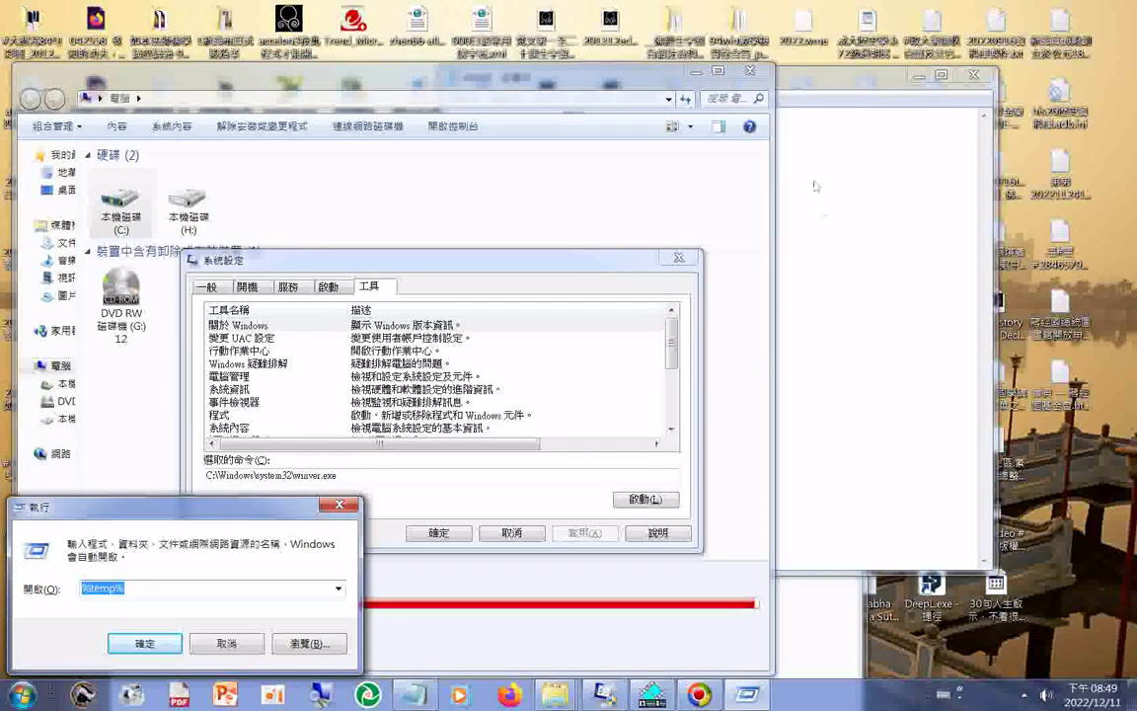
- Append the copied %temp% after msconfig in the Notepad note
click(855, 221)
click(679, 145)
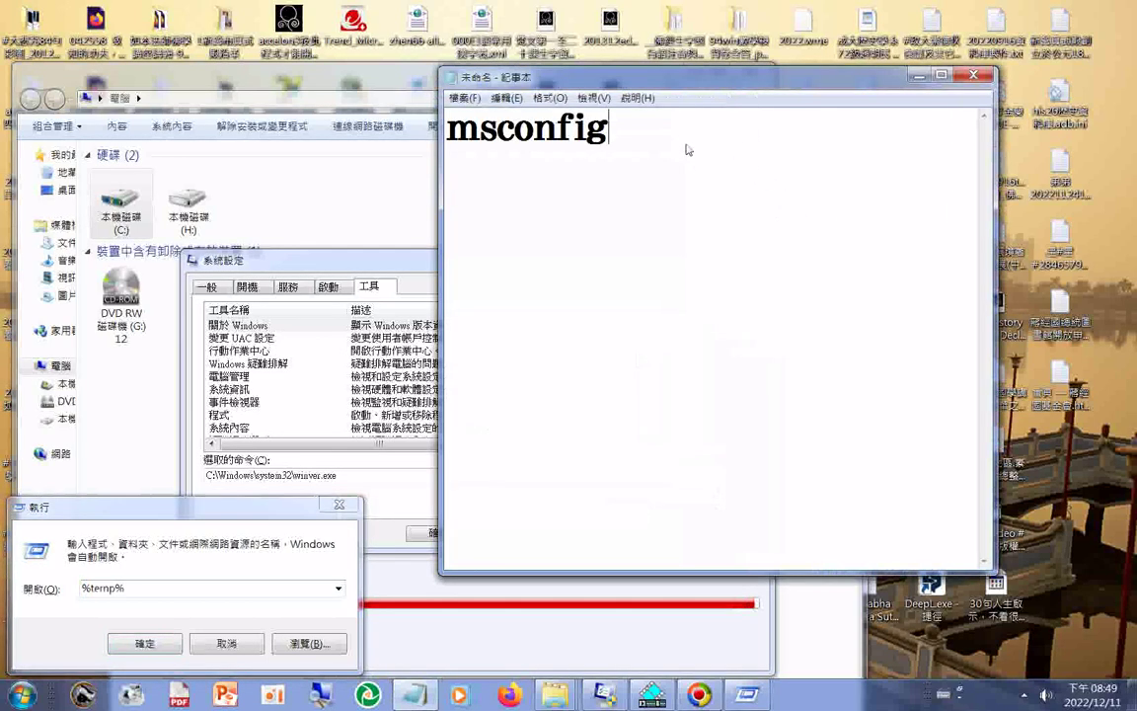
key(ctrl+v)
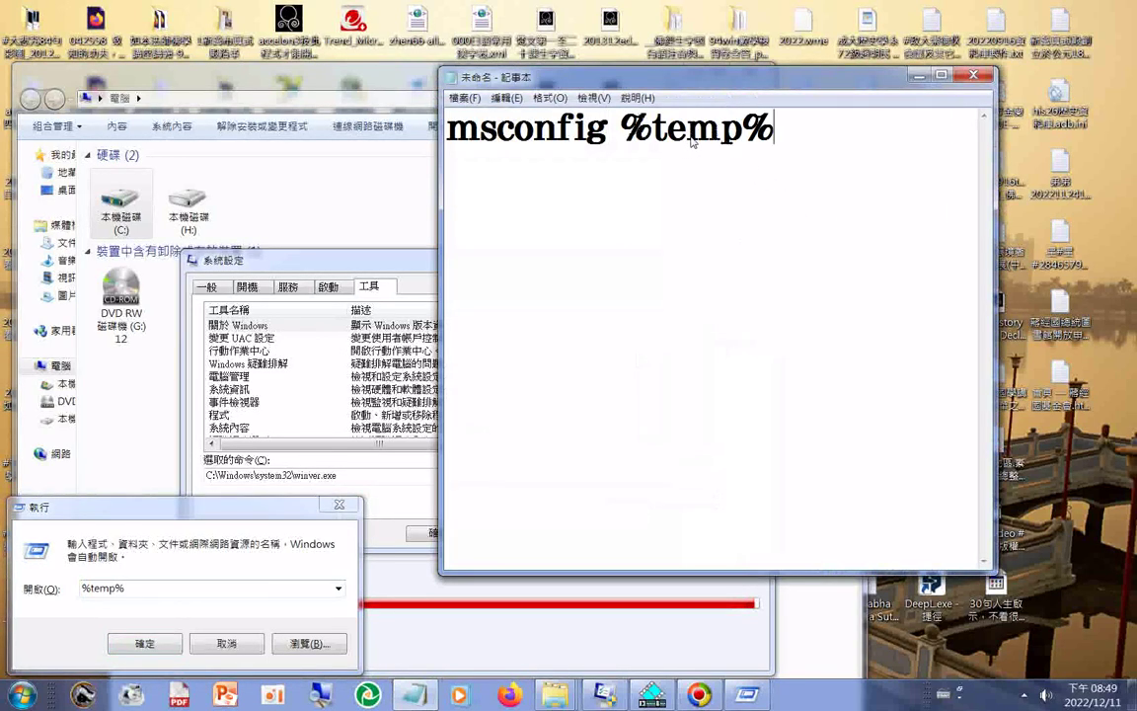
- Run the %temp% command and send all Temp folder items to the Recycle Bin, cancelling at the shared folder warning
click(145, 643)
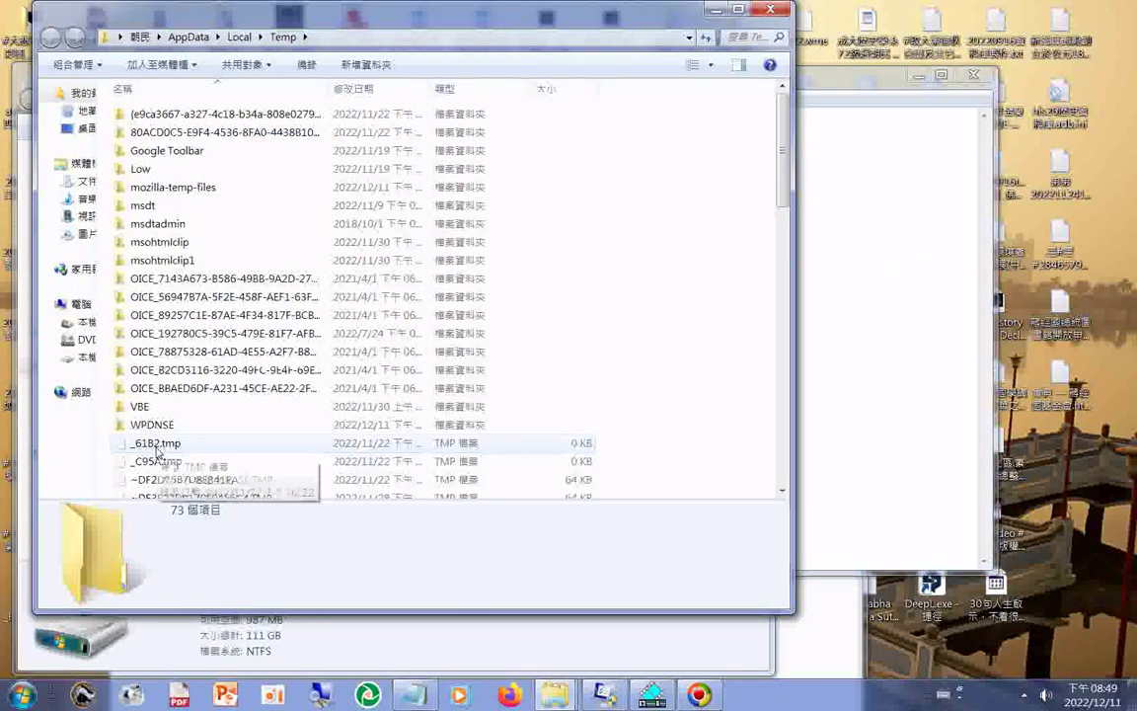
key(ctrl+a)
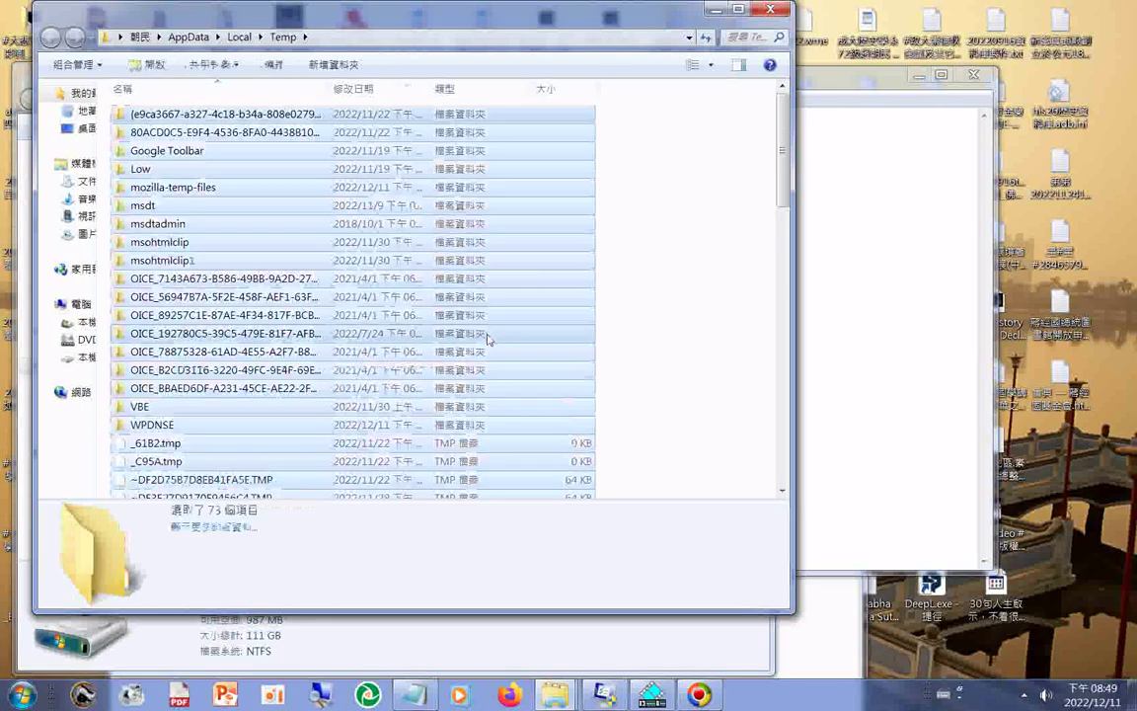
key(Delete)
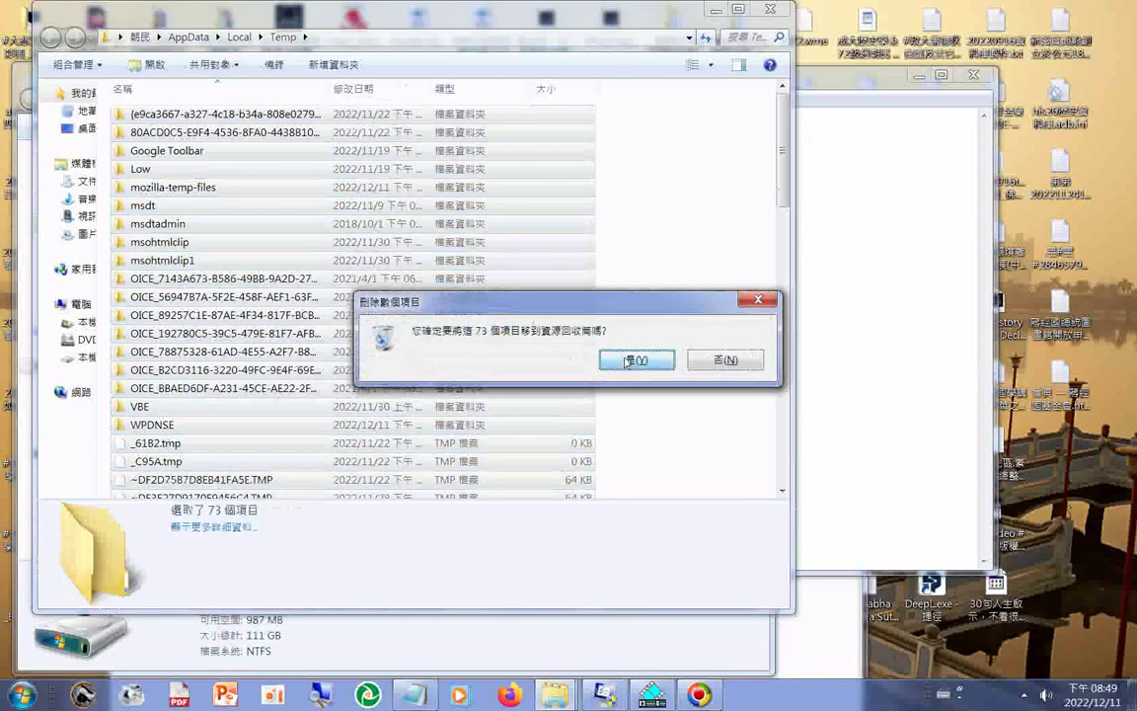
click(626, 359)
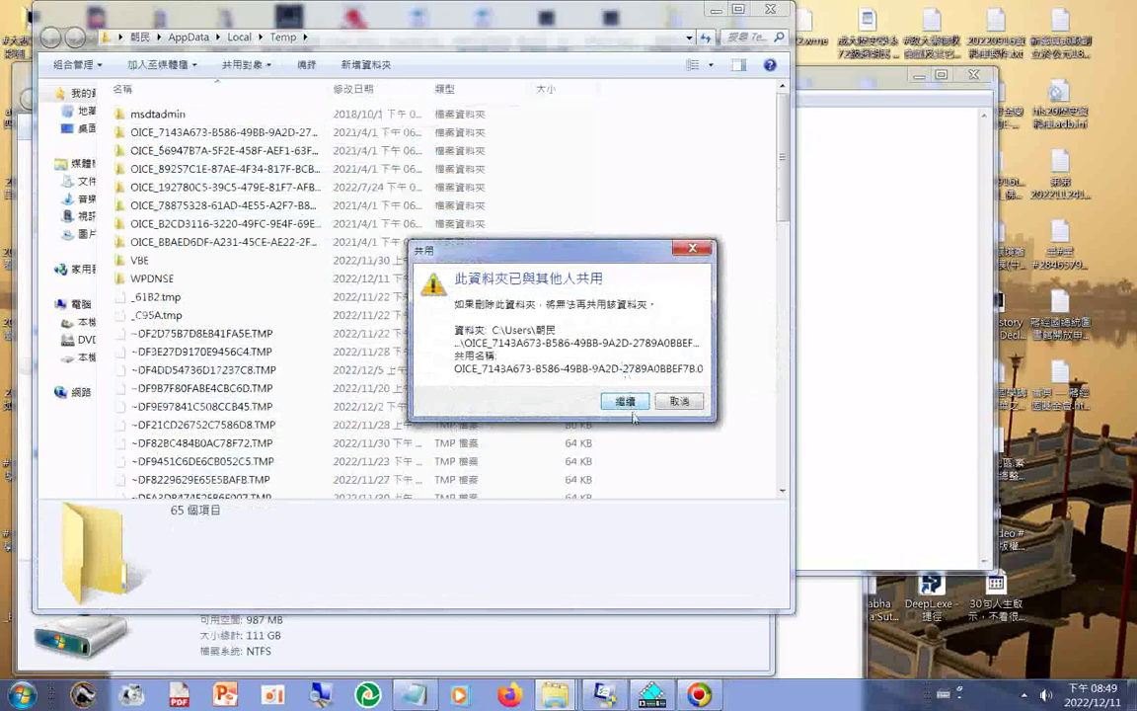
drag(560, 253, 314, 307)
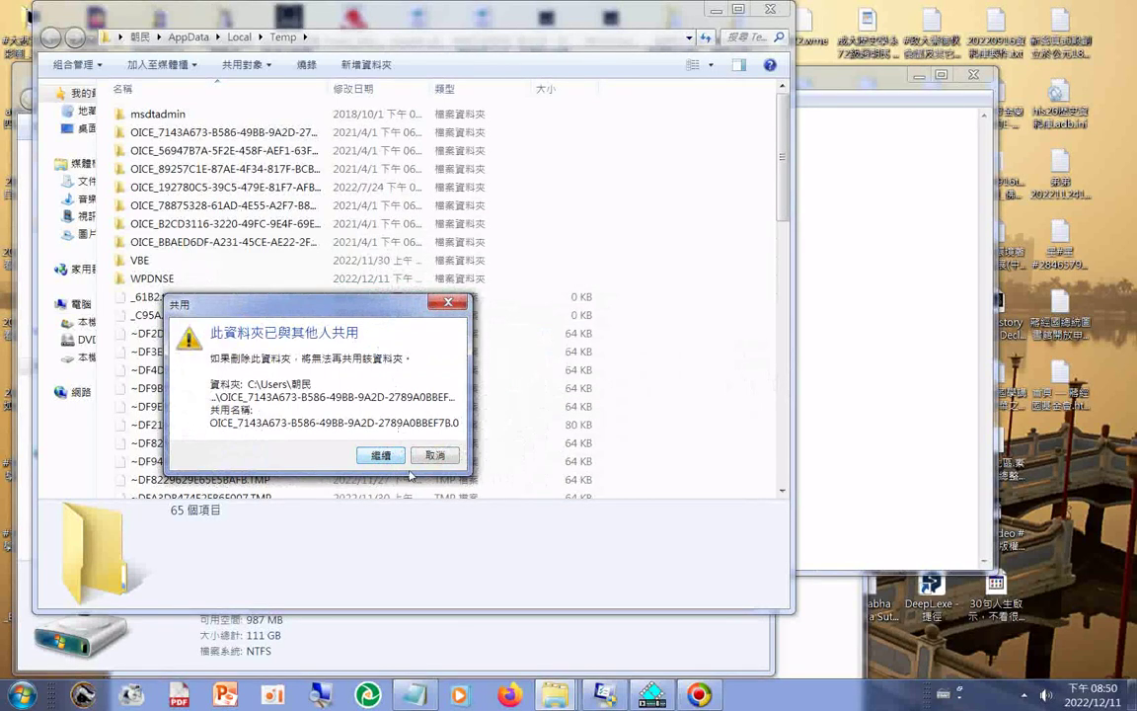
click(446, 454)
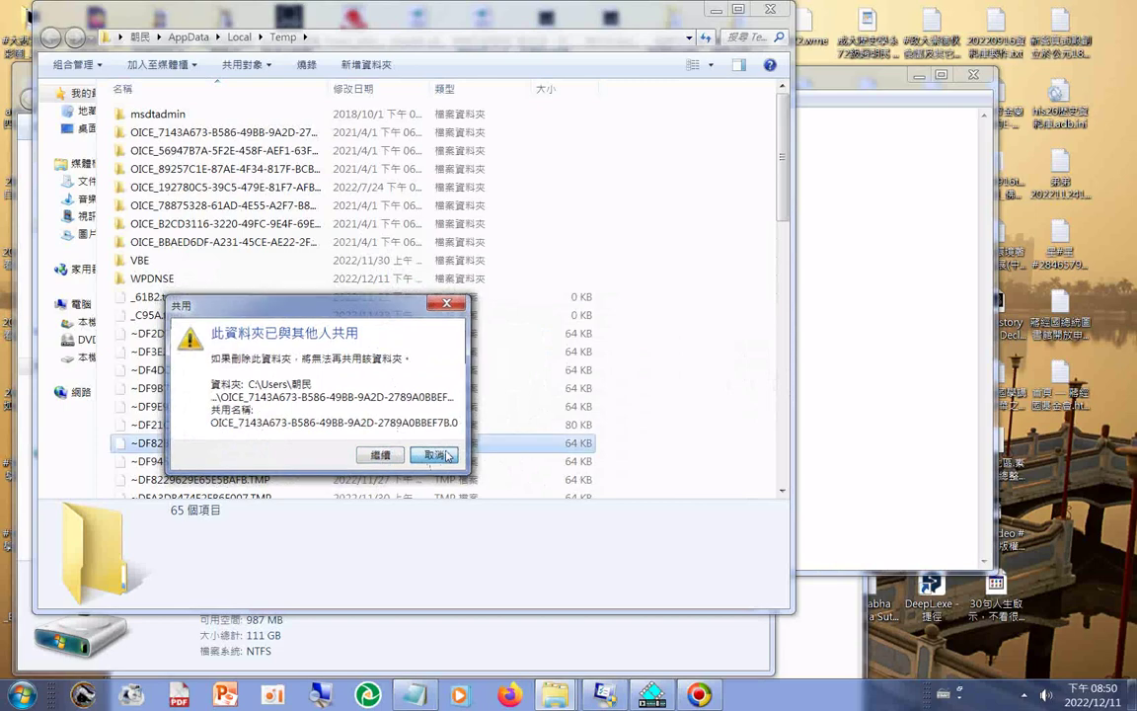
click(446, 455)
- Delete the loose files from _61B2.tmp through wmsetup.log in the Temp folder, skipping every file that is in use
click(582, 296)
scroll(672, 291, down, 10)
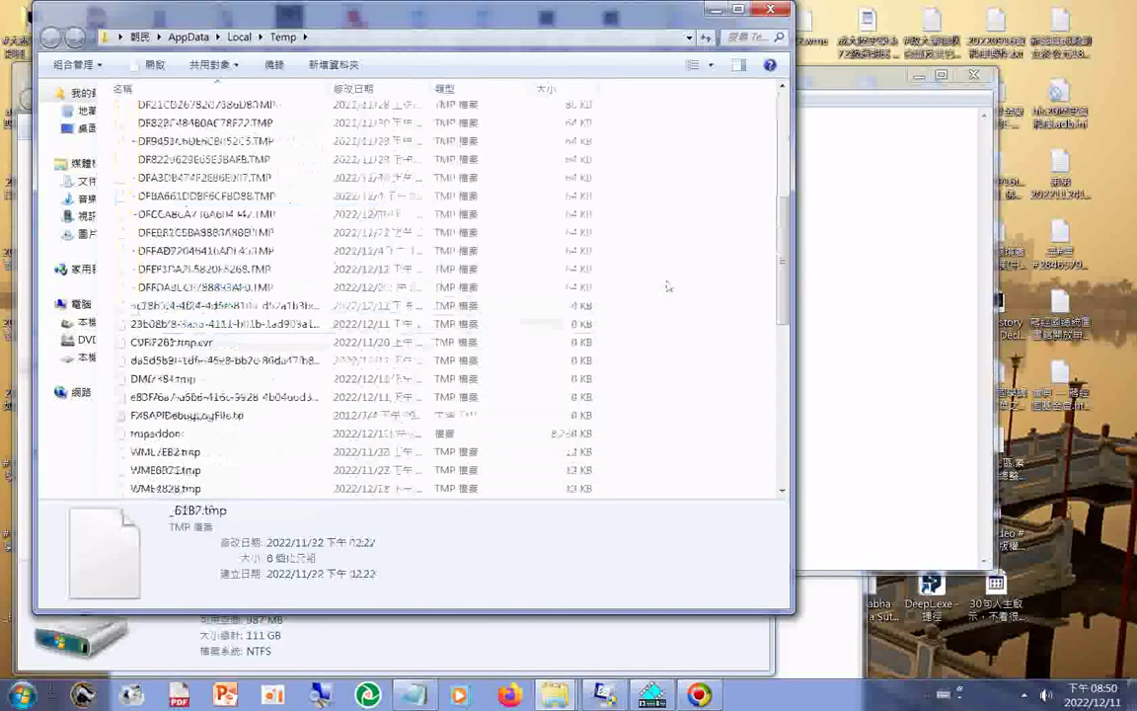
scroll(762, 293, down, 4)
key(ctrl+a)
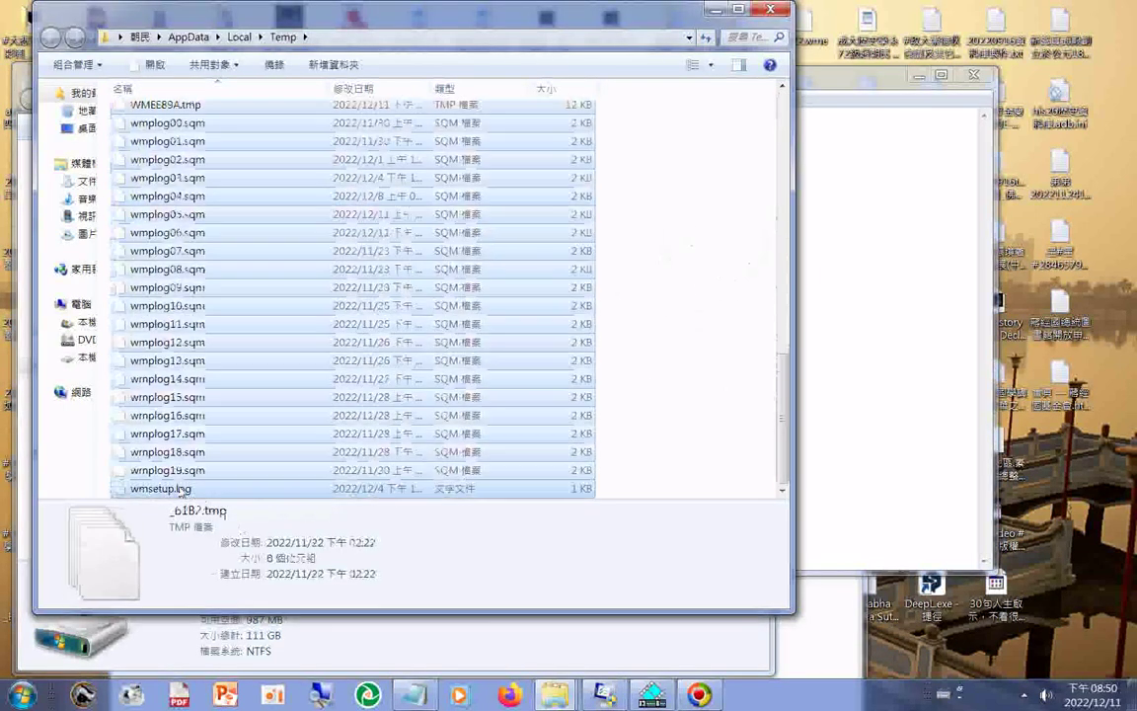
key(Delete)
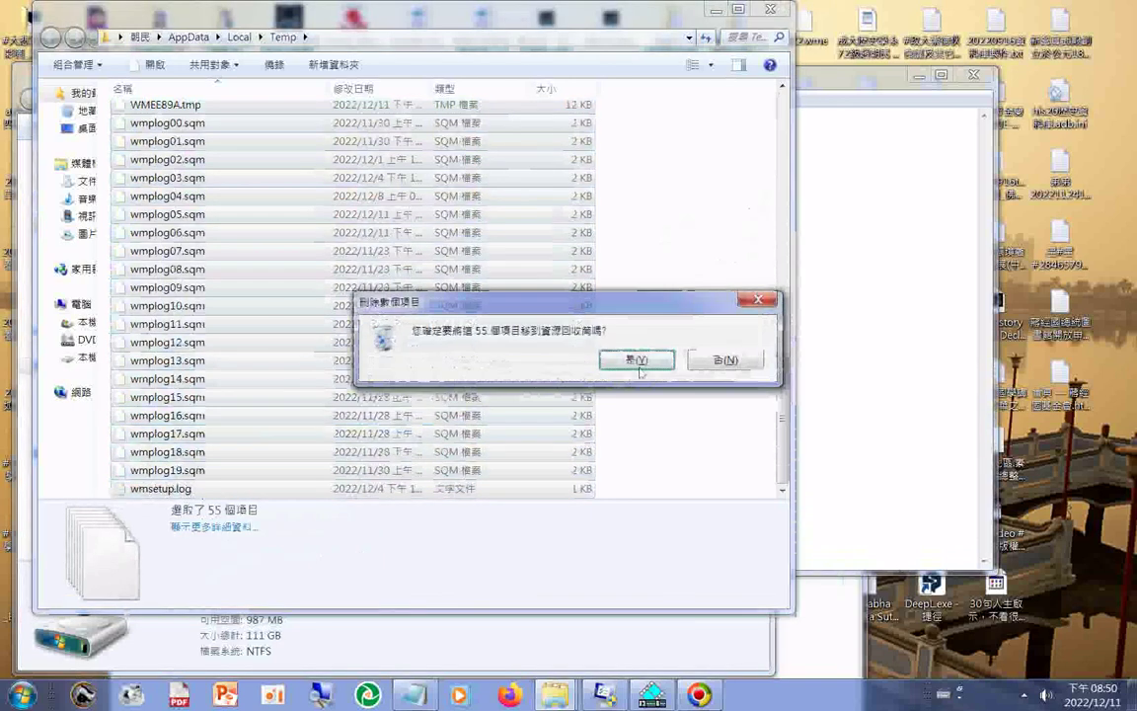
click(638, 363)
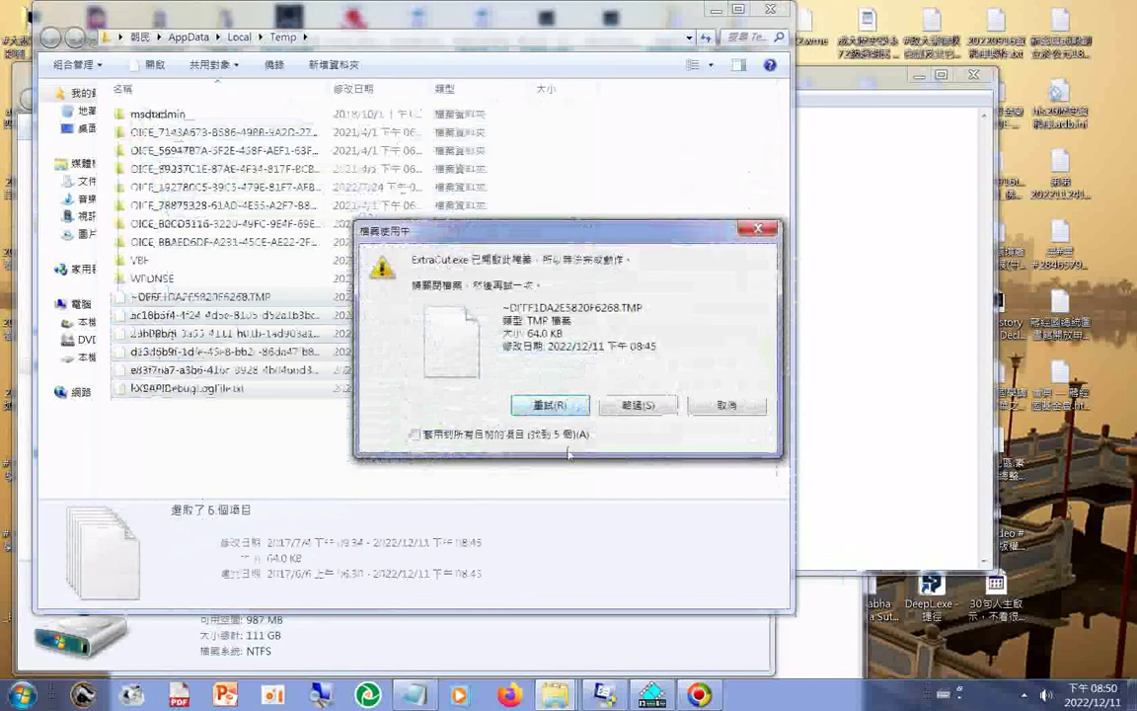
click(415, 433)
click(598, 399)
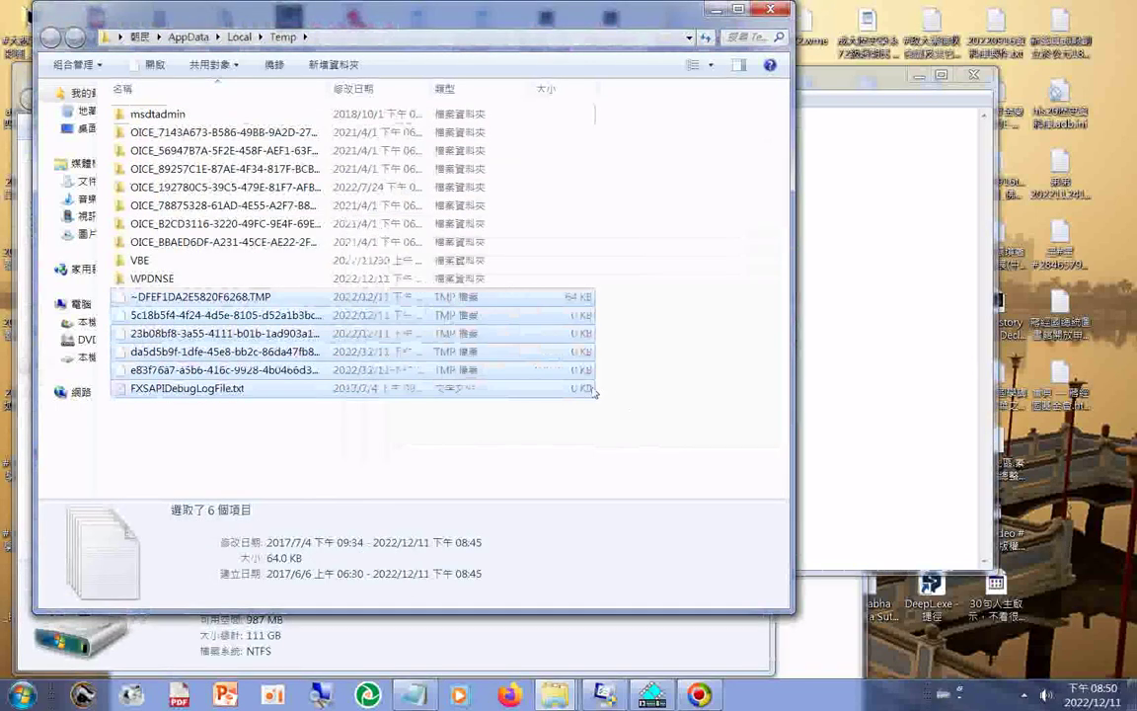
- Select everything remaining in the Temp folder and check the combined size in its properties
key(ctrl+a)
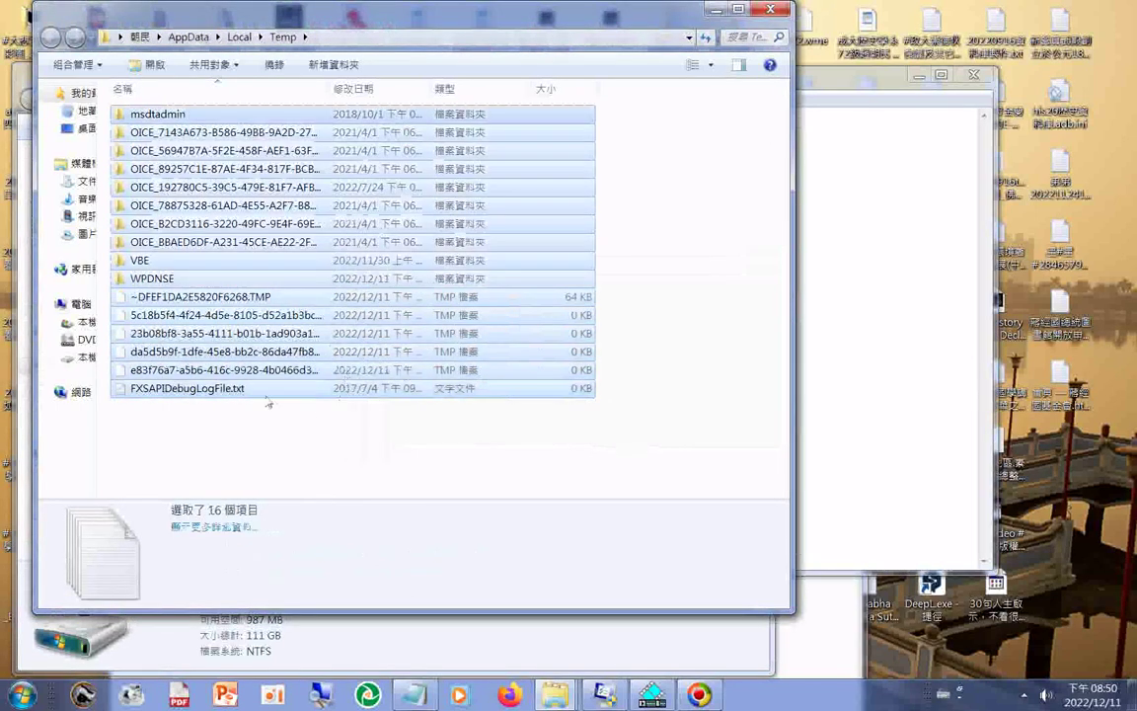
right_click(264, 340)
right_click(187, 357)
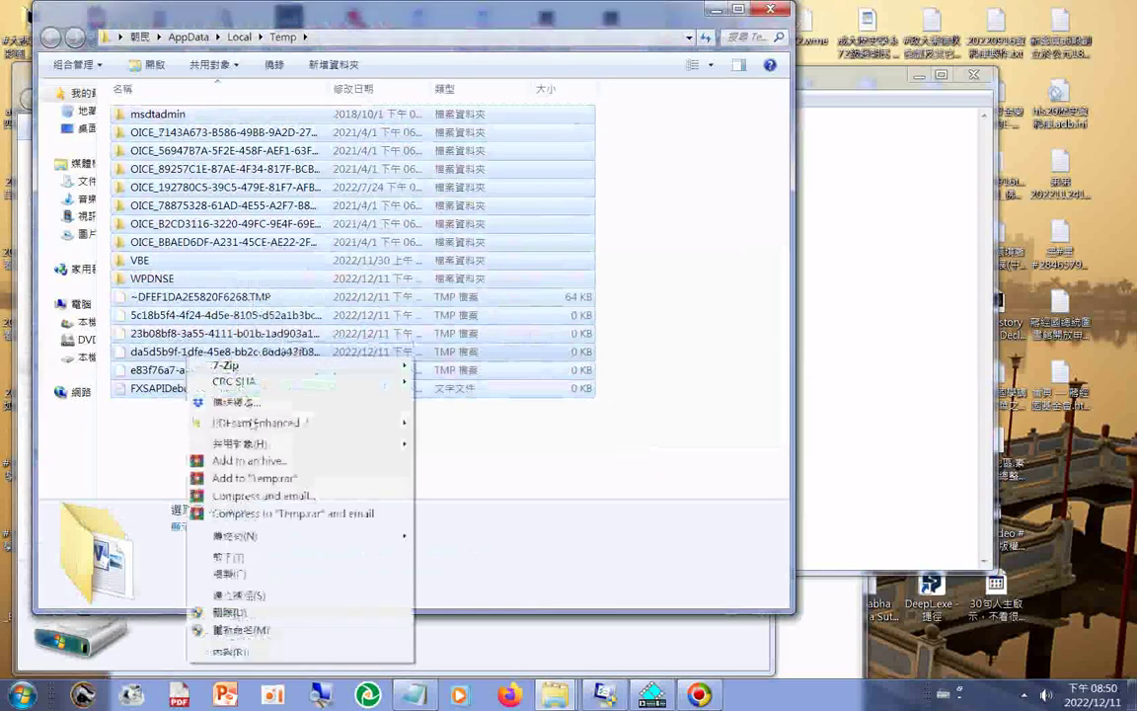
click(229, 652)
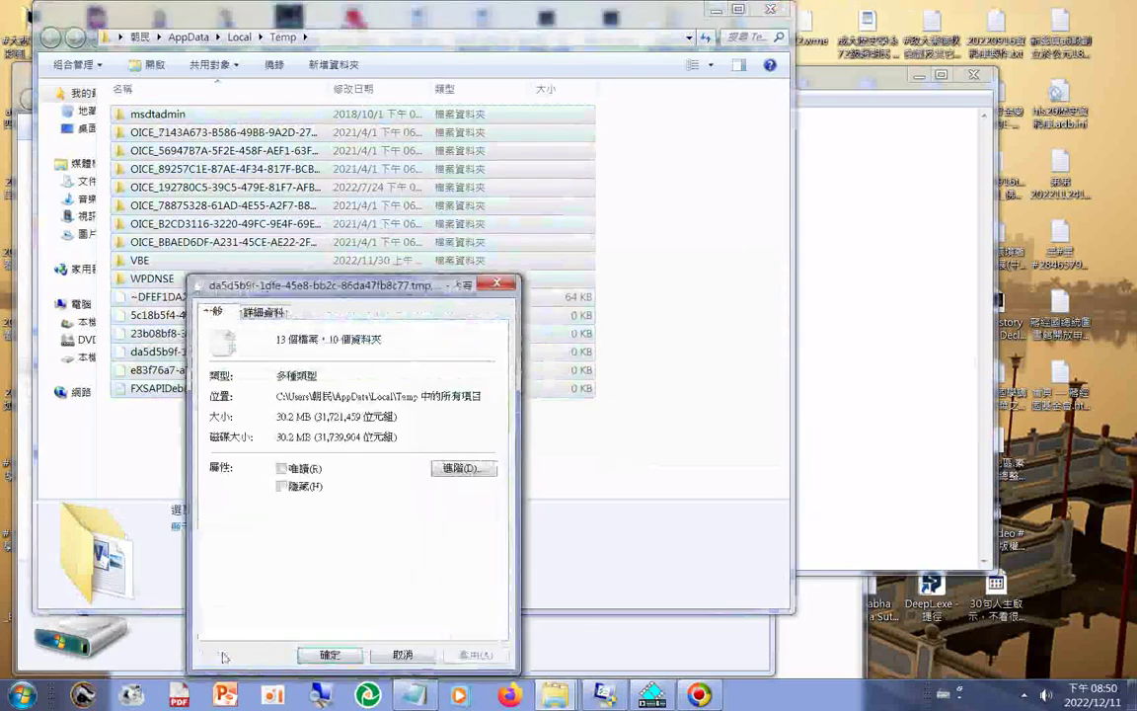
click(329, 654)
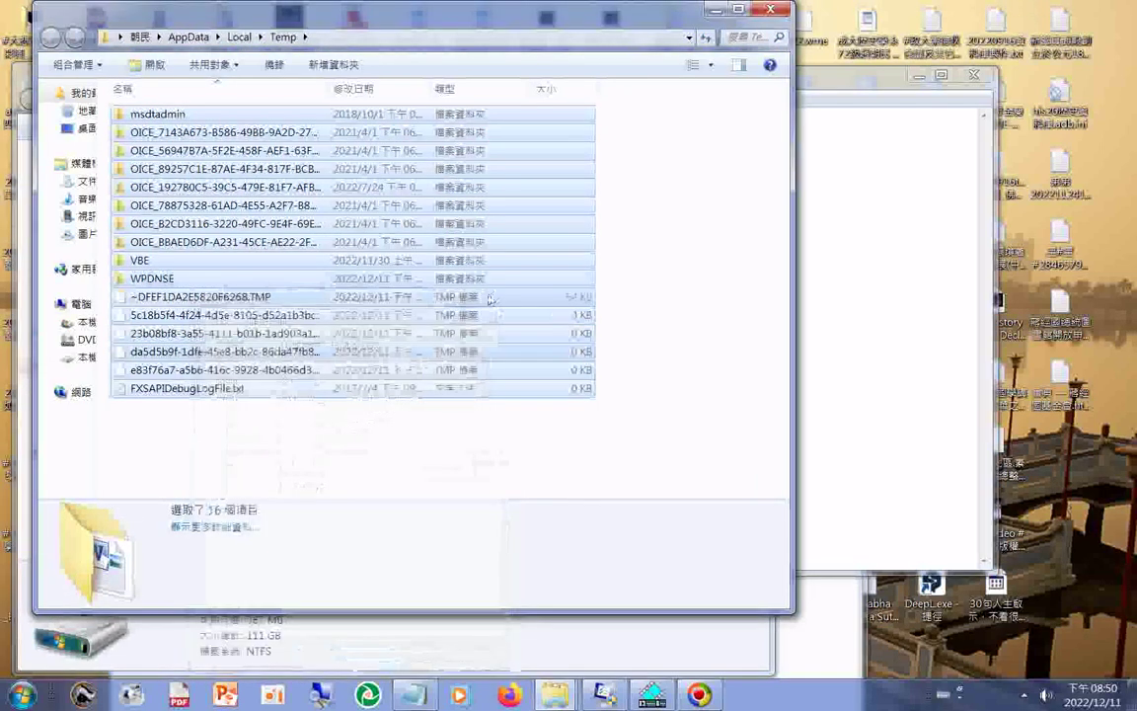
- Select the whole "msconfig %temp%" line in the Notepad note and copy it
click(804, 126)
drag(804, 125, 446, 127)
right_click(497, 127)
click(539, 174)
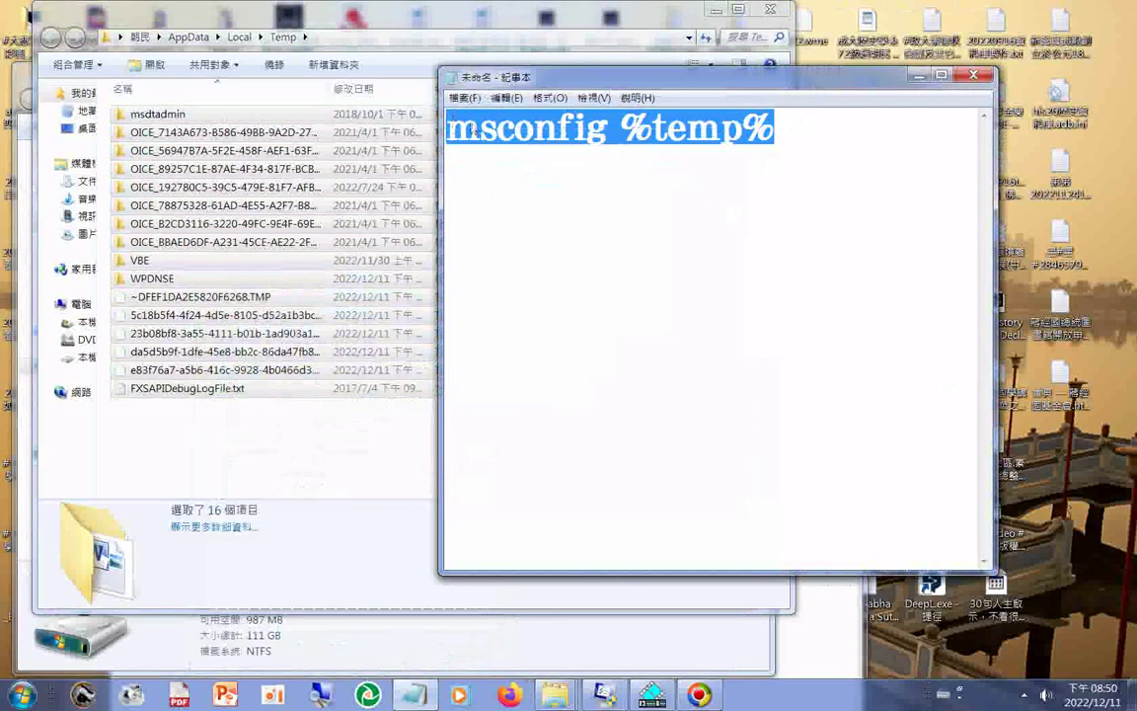
- Try to save the note on drive H: as "msconfig %temp%.txt" from the copied text, with Unicode encoding
click(464, 98)
click(489, 165)
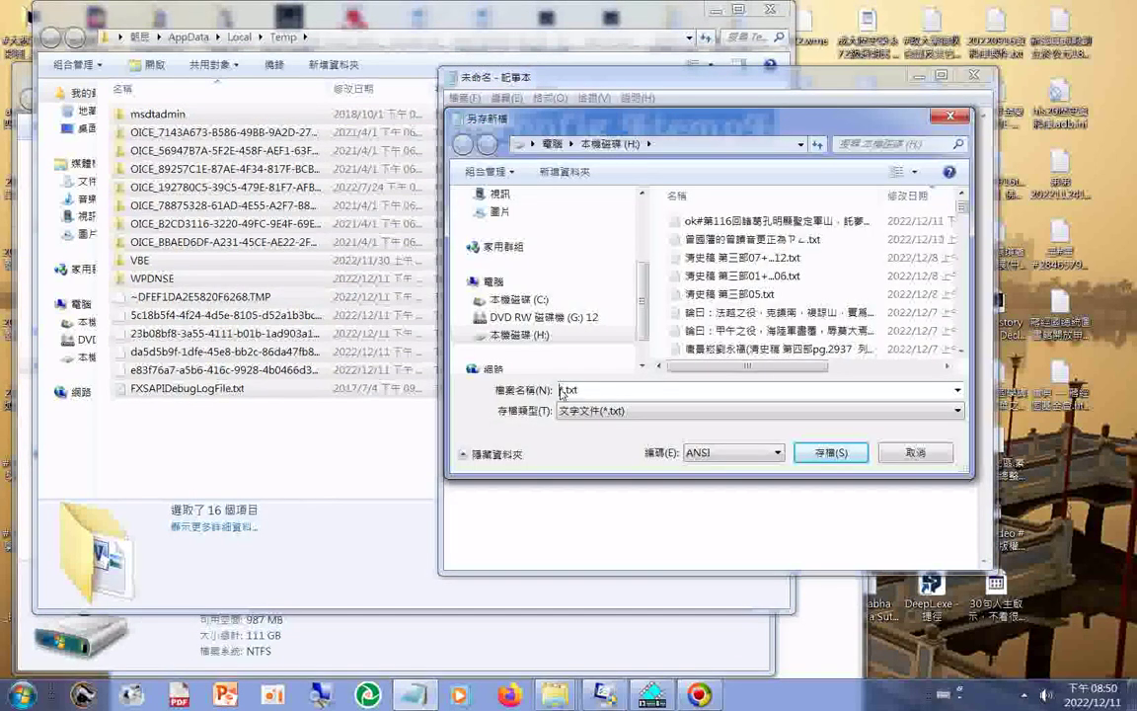
right_click(569, 395)
click(592, 454)
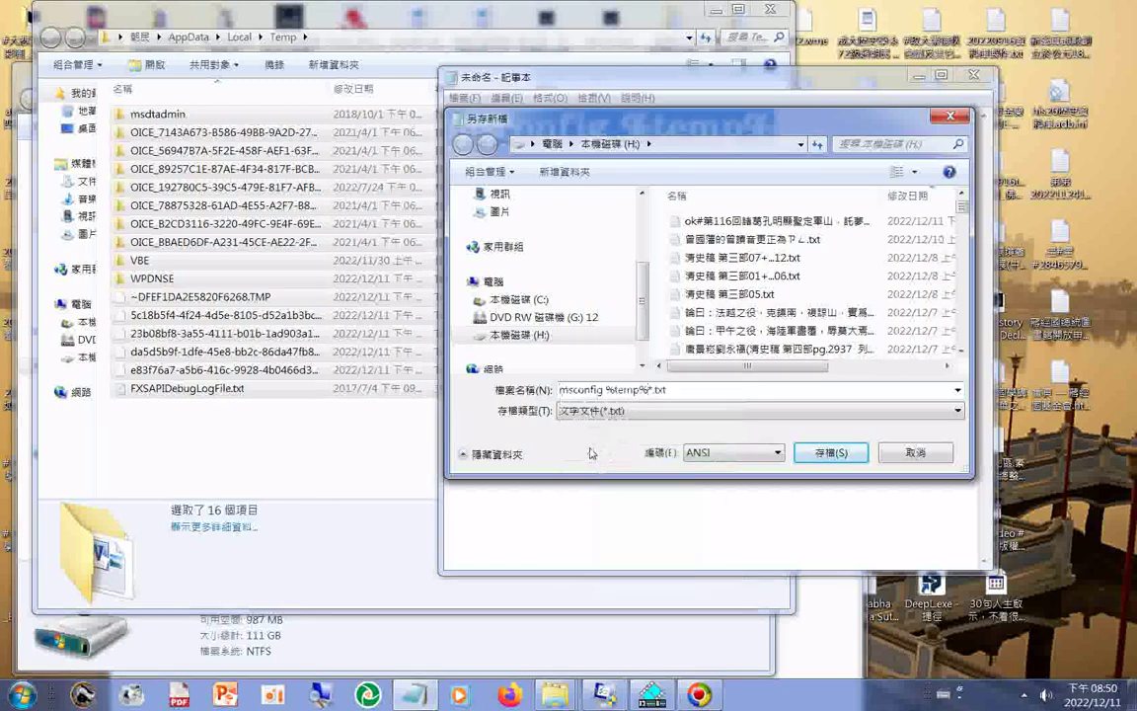
key(Delete)
click(733, 453)
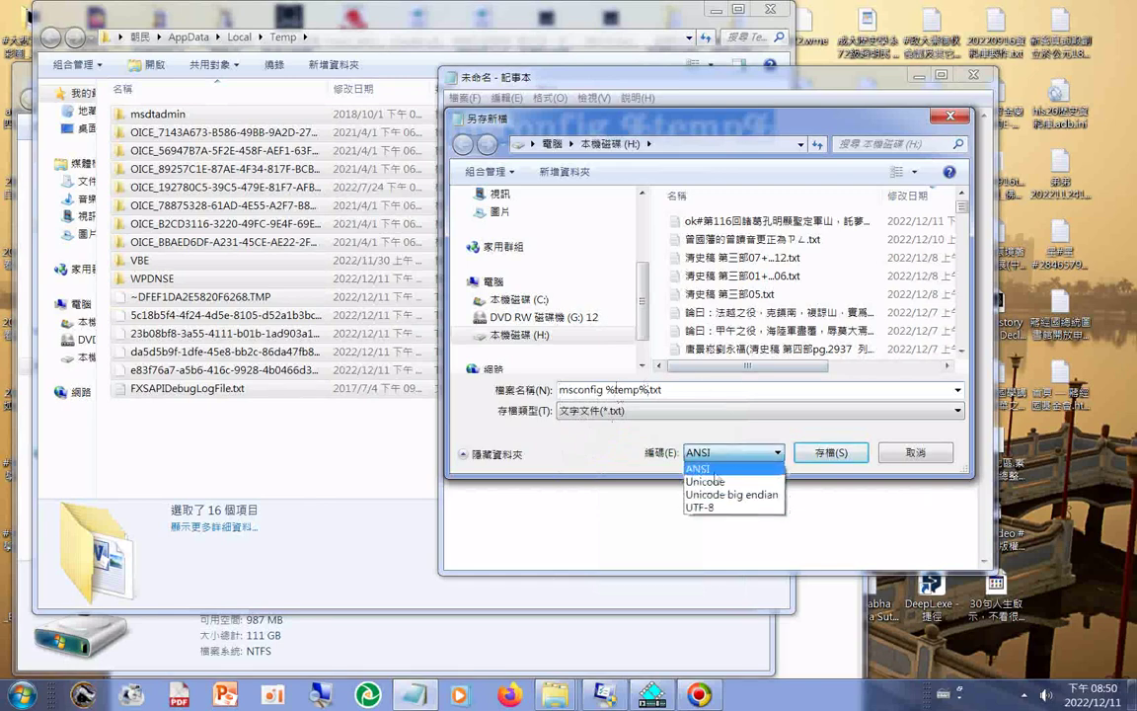
click(705, 481)
click(830, 453)
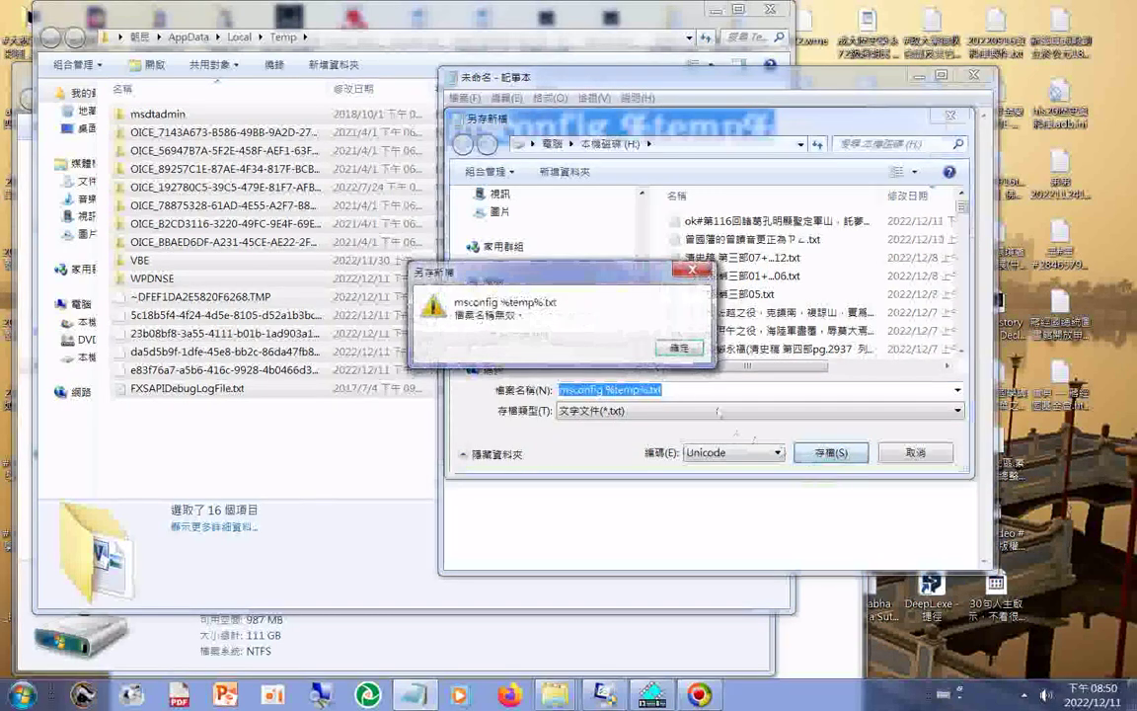
click(681, 348)
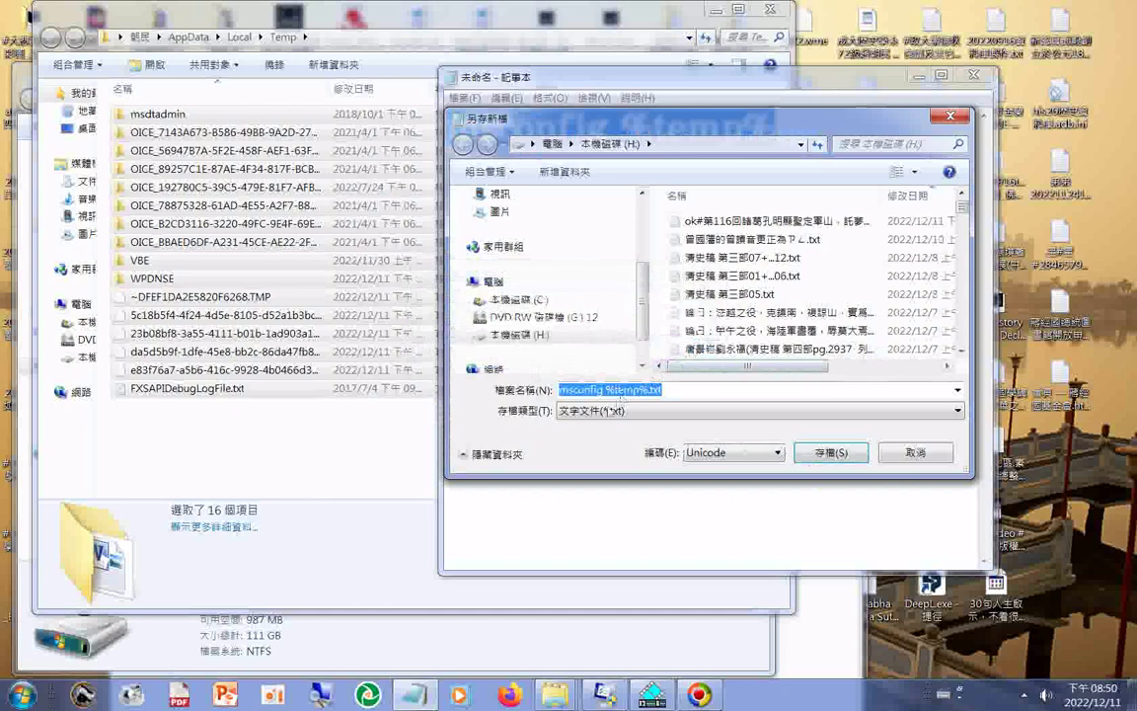
- Replace both percent signs around "temp" in the file name with 百分比
click(606, 391)
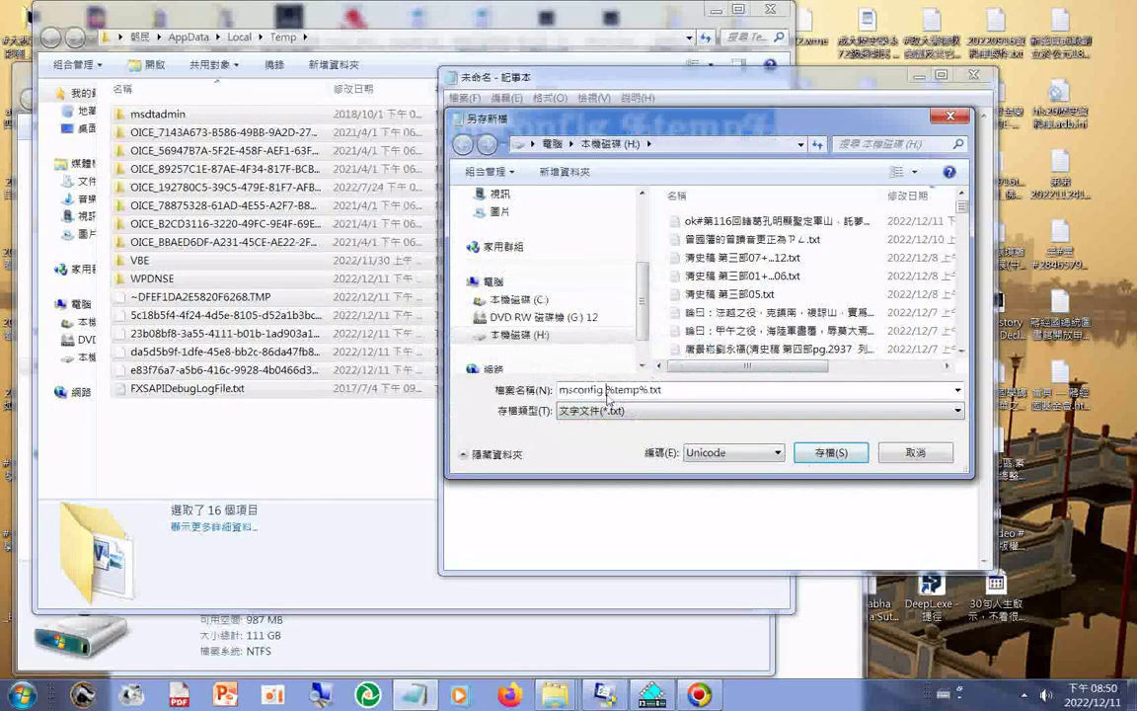
drag(606, 391, 615, 392)
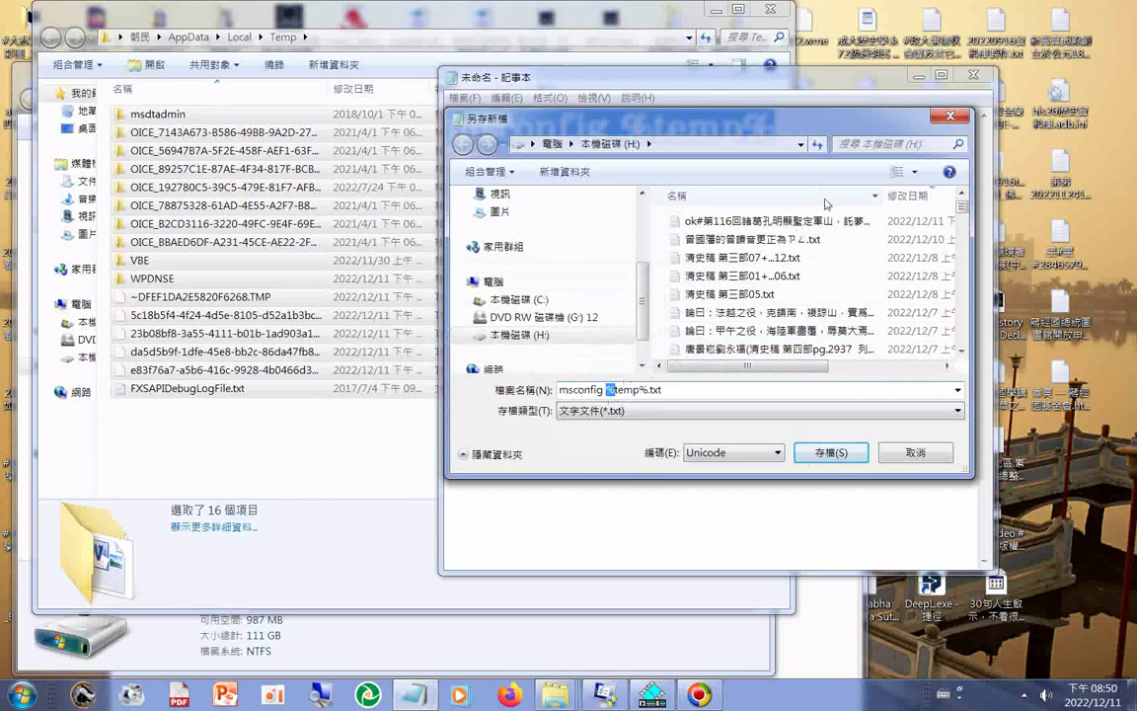
key(ctrl+space)
text(百分ㄅ)
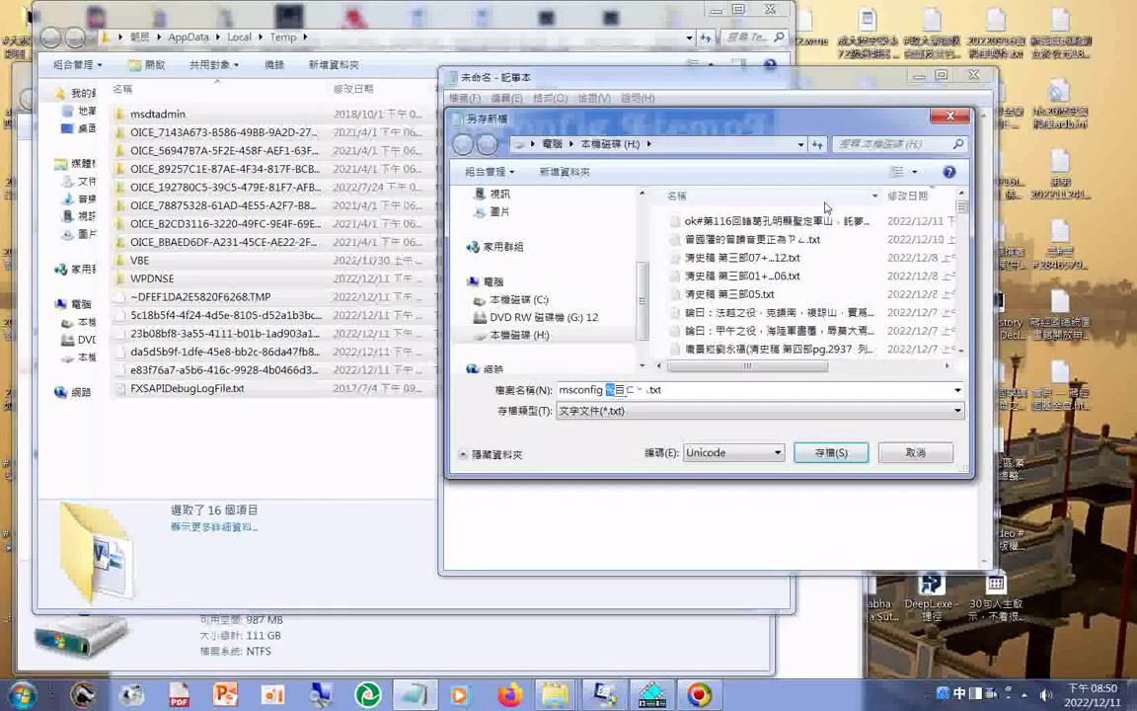
text(3)
text(temp%)
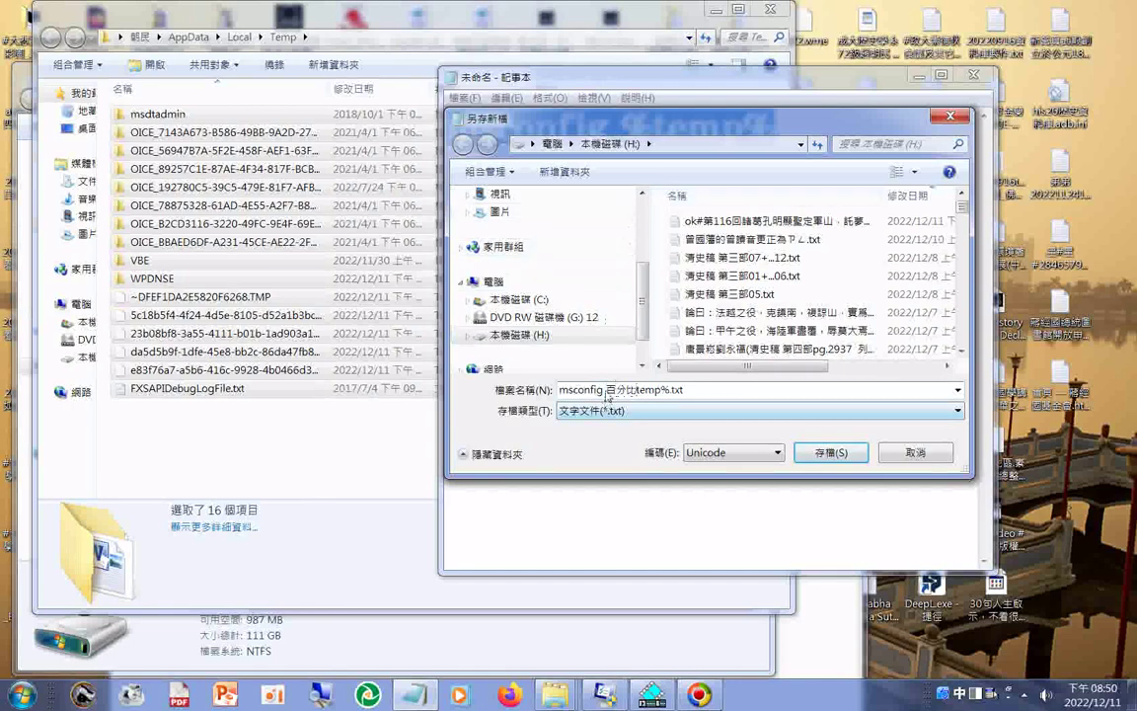
drag(605, 390, 667, 392)
right_click(587, 391)
click(676, 435)
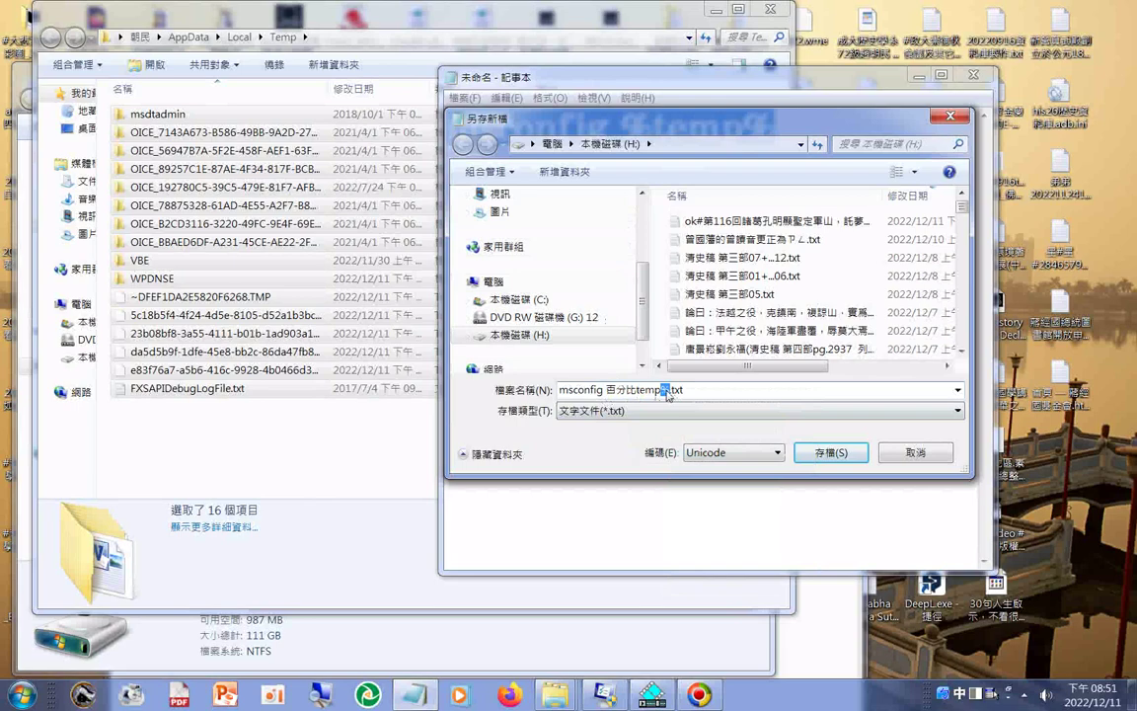
key(ctrl+v)
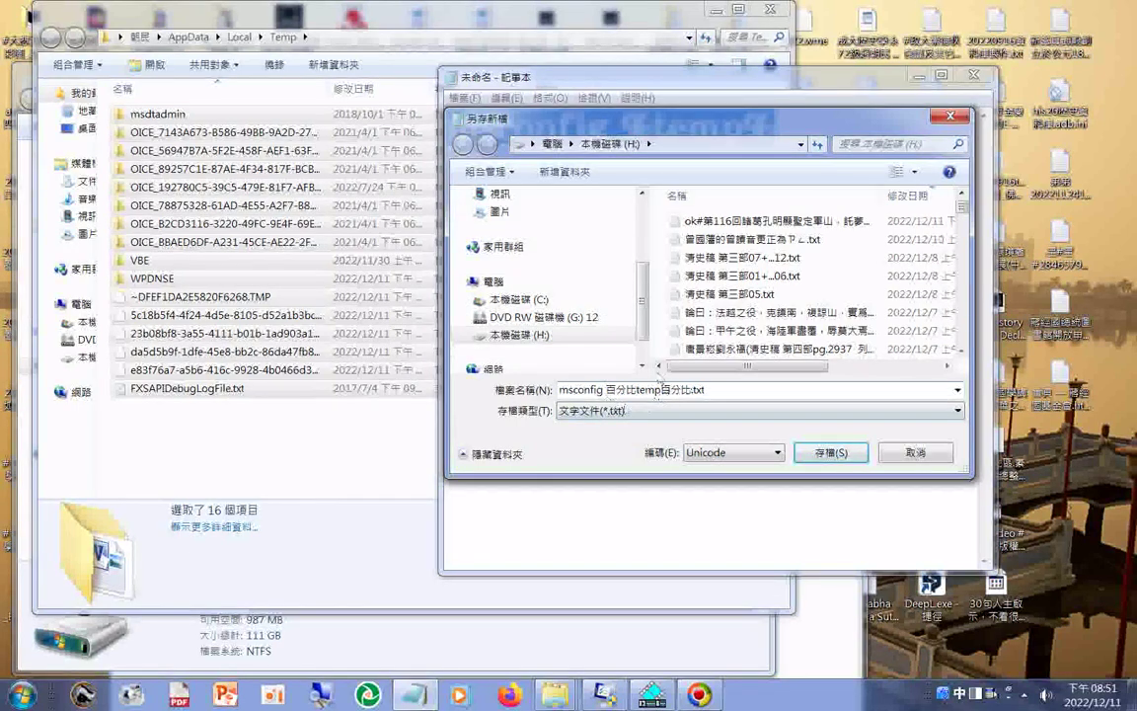
- Insert the bracketed remark "(用於啟動或看程式)" after "msconfig" in the file name
text(())
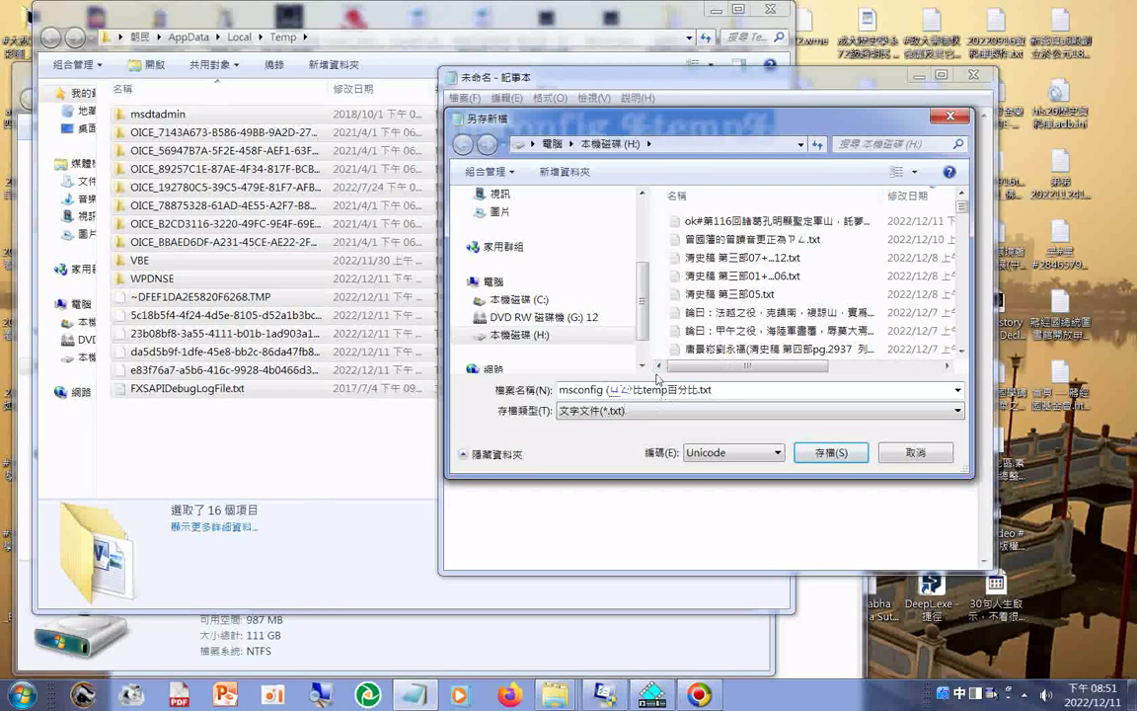
text(用於)
key(Return)
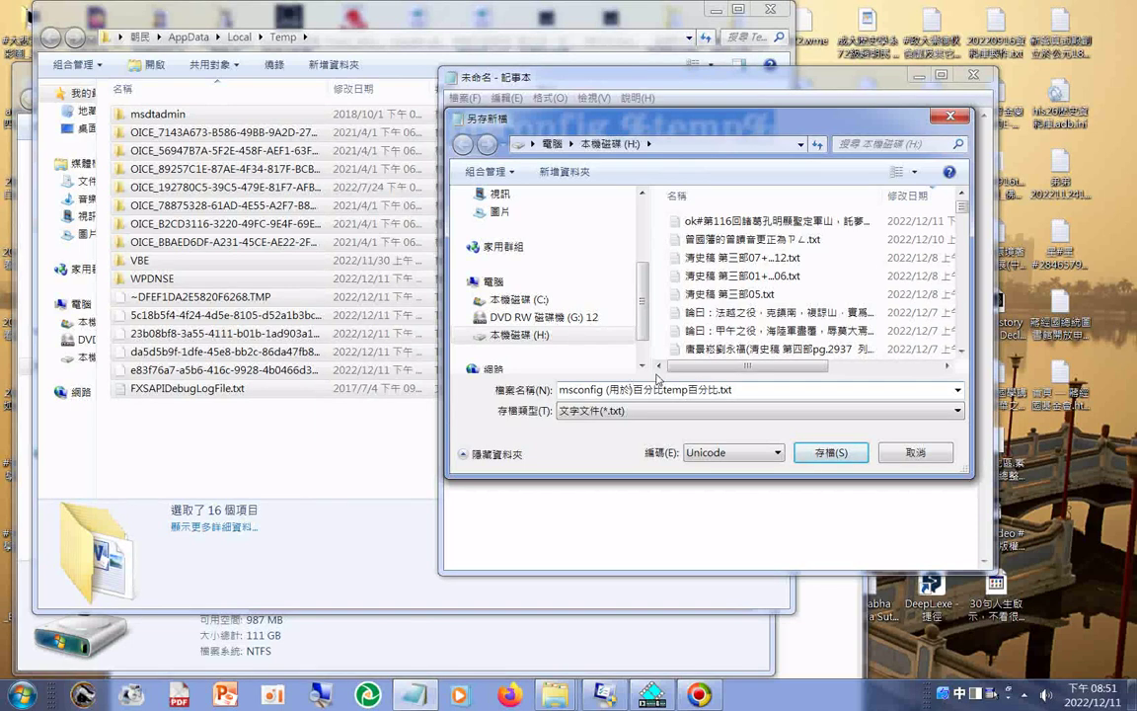
text(啟動)
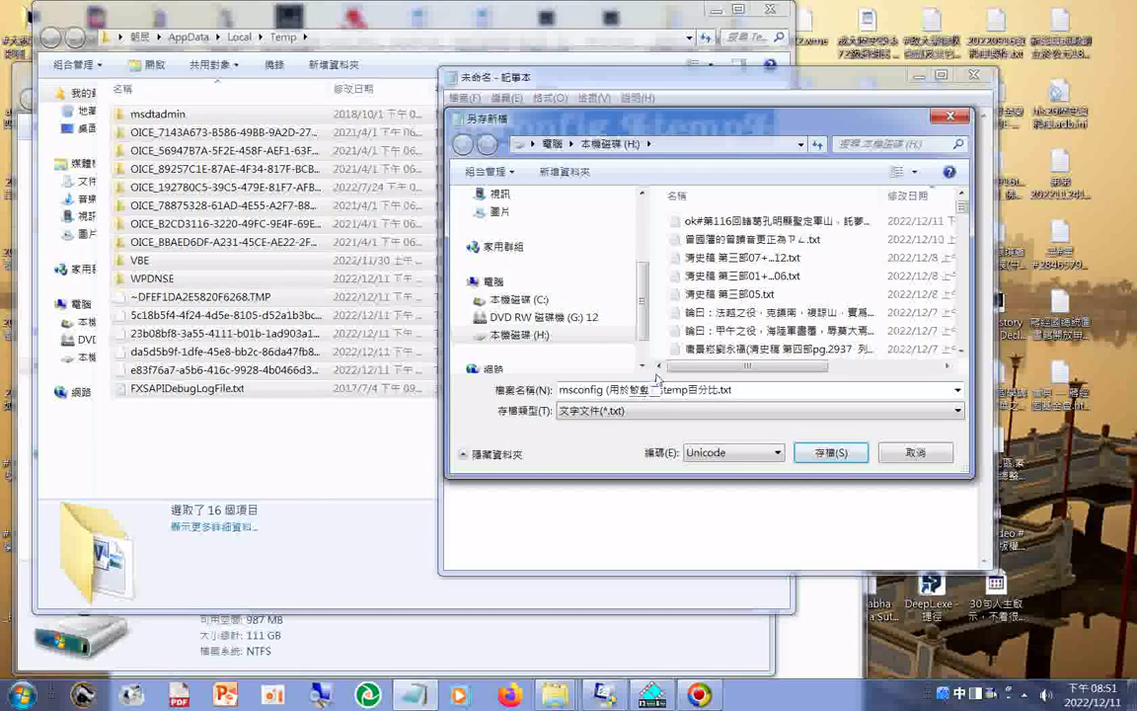
text(或)
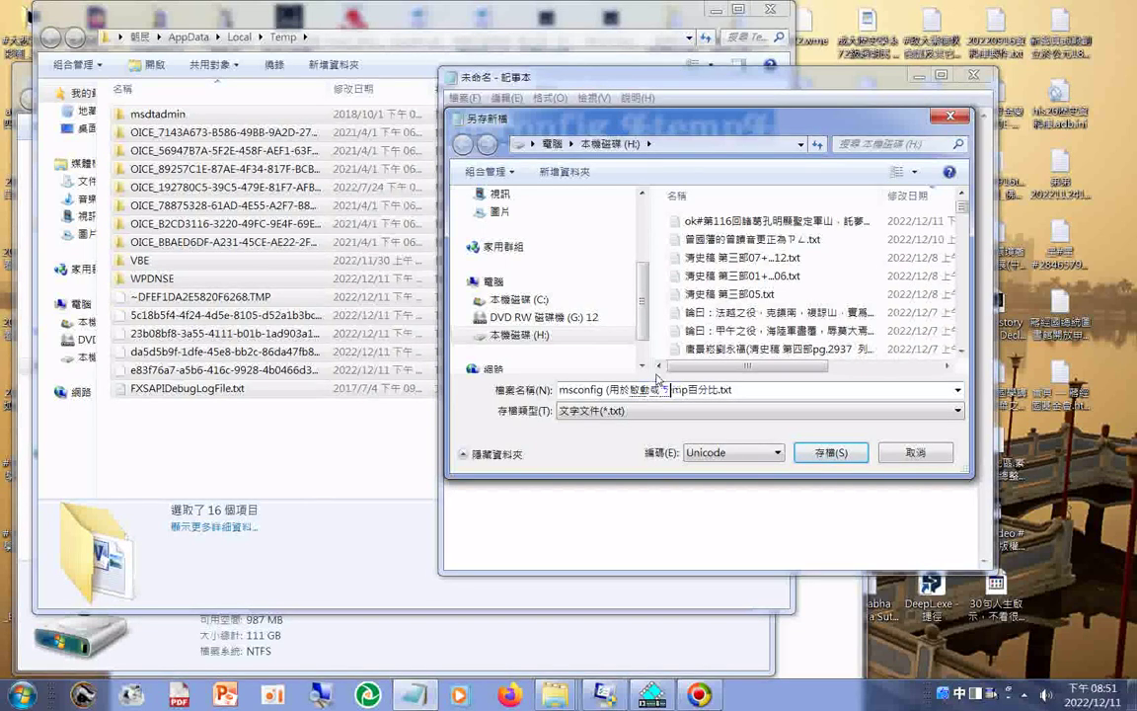
text(看成)
key(Delete)
text(是)
key(Down)
key(Return)
key(Return)
text()百分比)
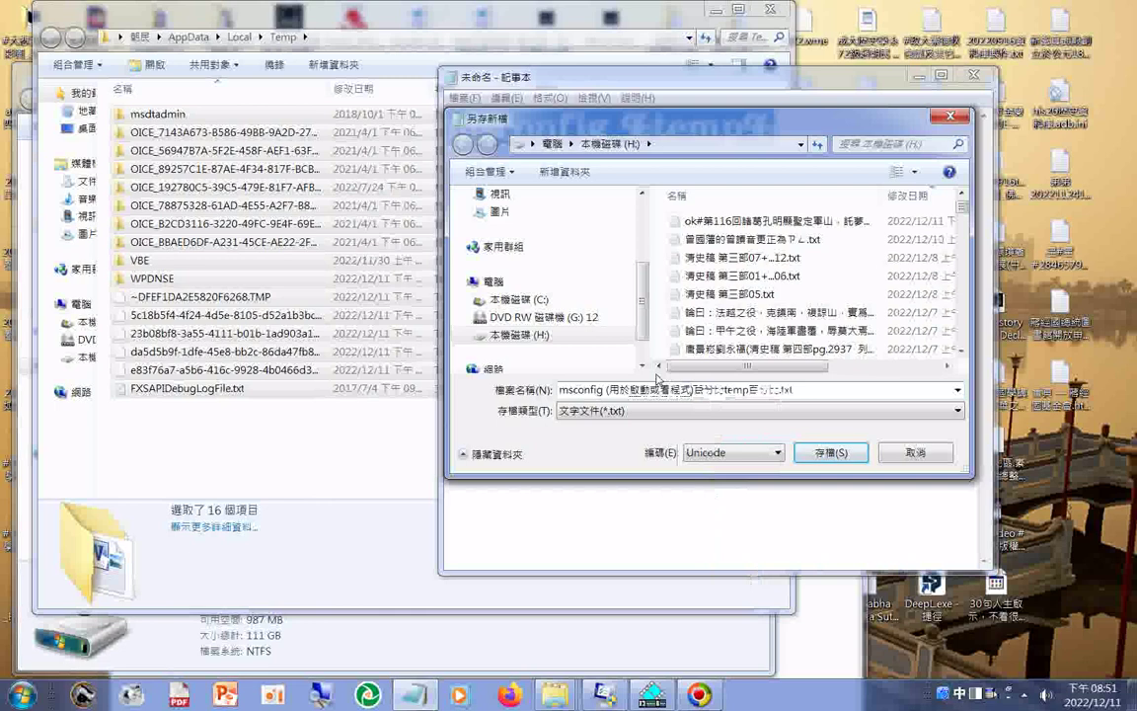
- Extend the bracketed msconfig remark with 運作情形 after 看程式
key(Return)
text(ㄩㄥ)
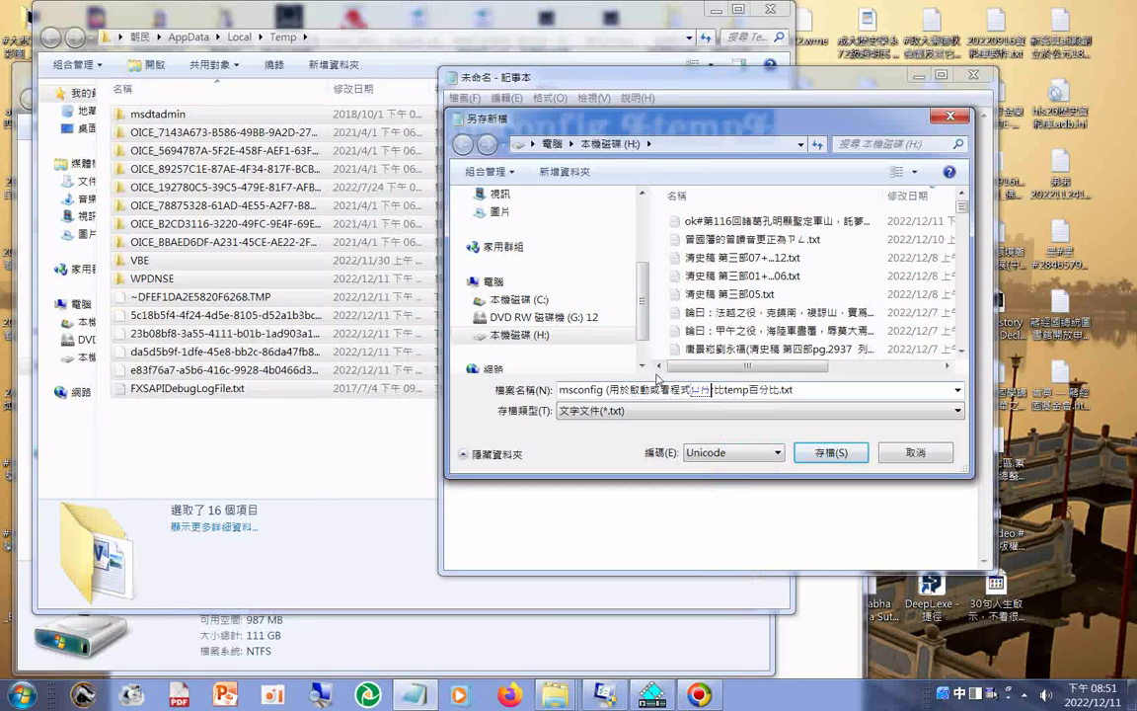
text(運作)
key(Return)
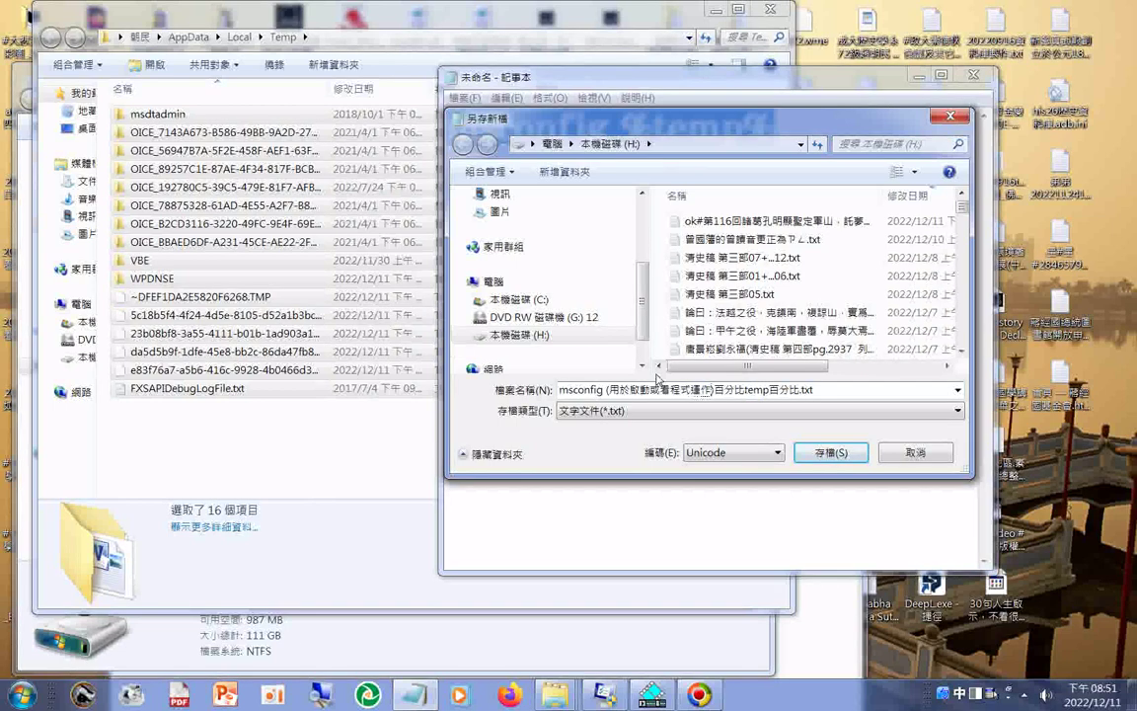
text(ㄒㄧㄥ)
text(型)
key(Return)
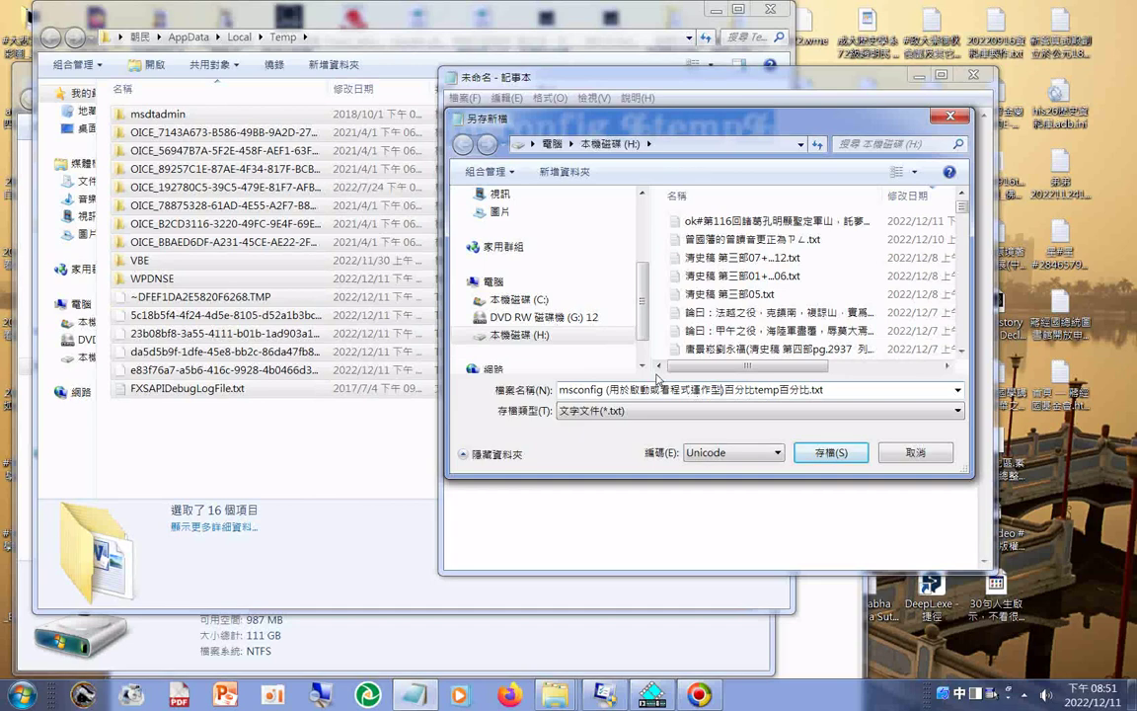
key(BackSpace)
text(情)
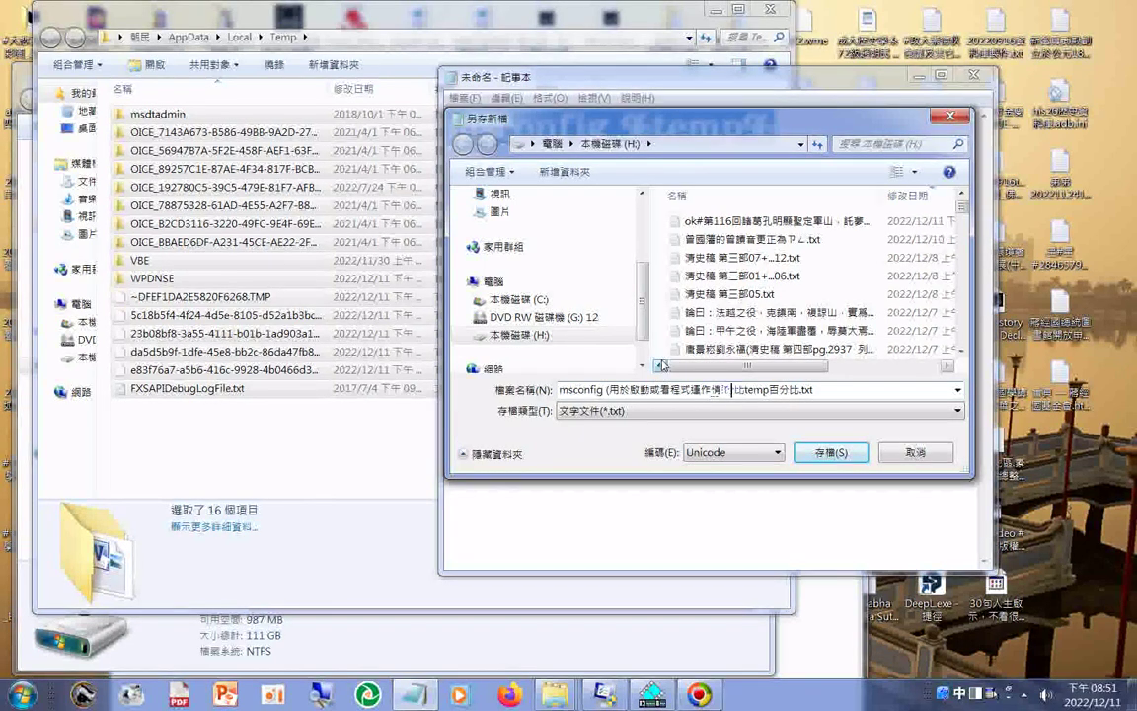
text(形)
key(Return)
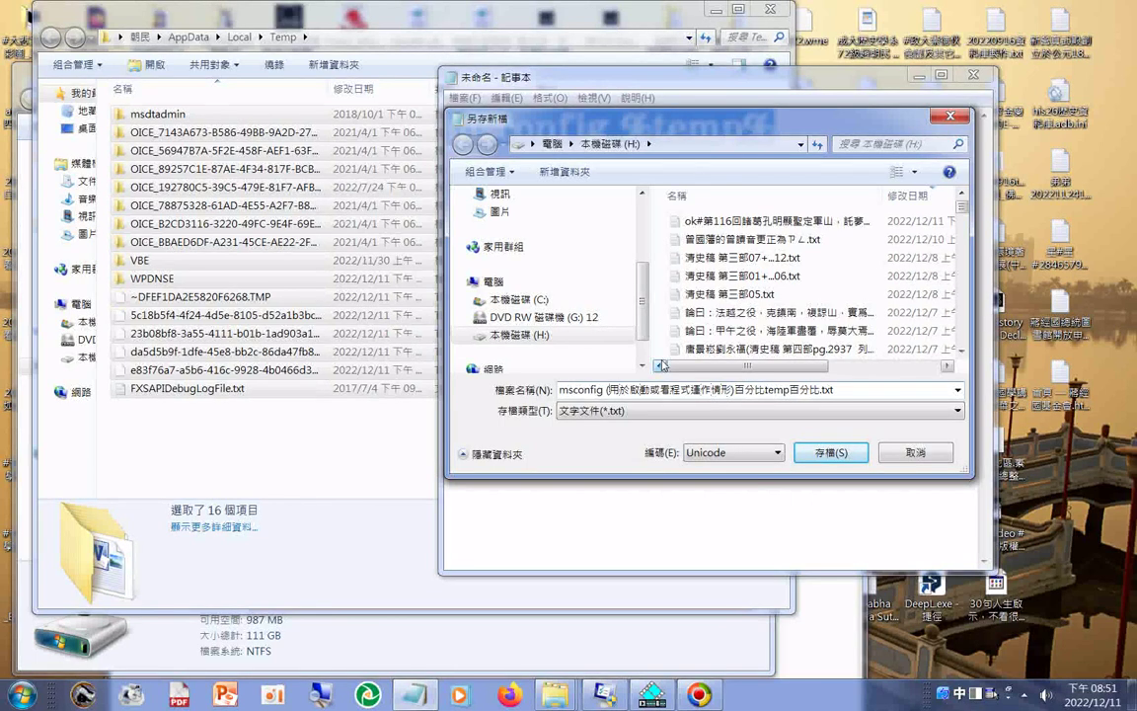
- Insert "加硬碟代號，" at the start of the bracketed msconfig remark, before 用於
text(常)
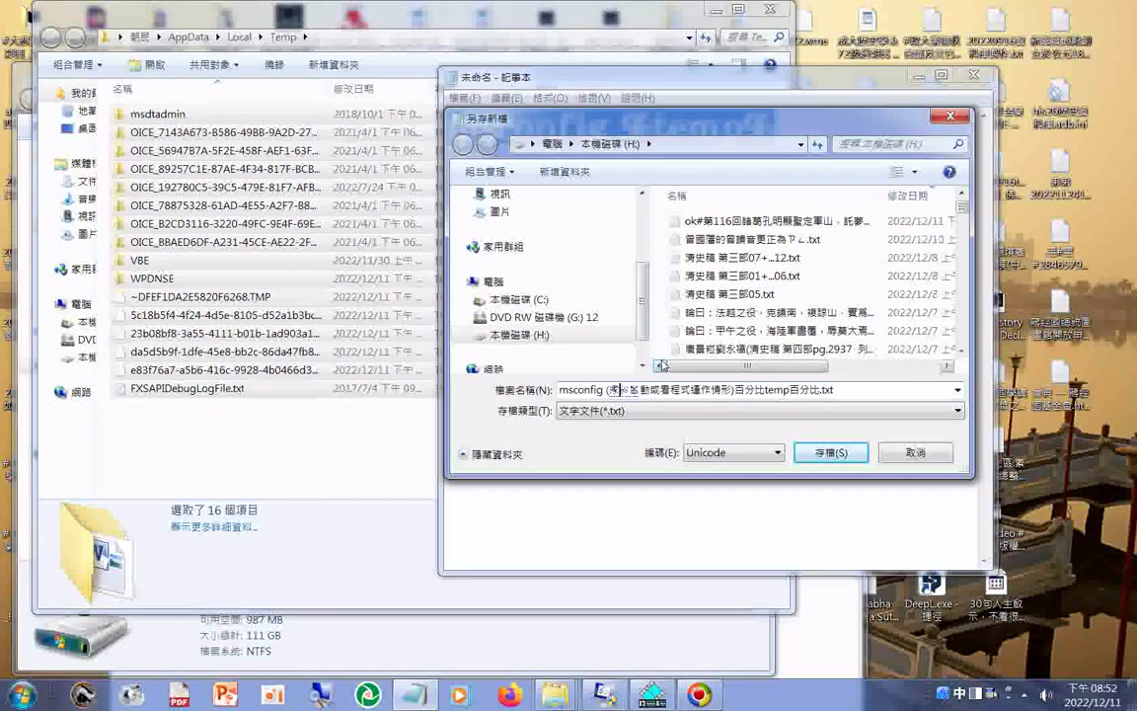
key(Down)
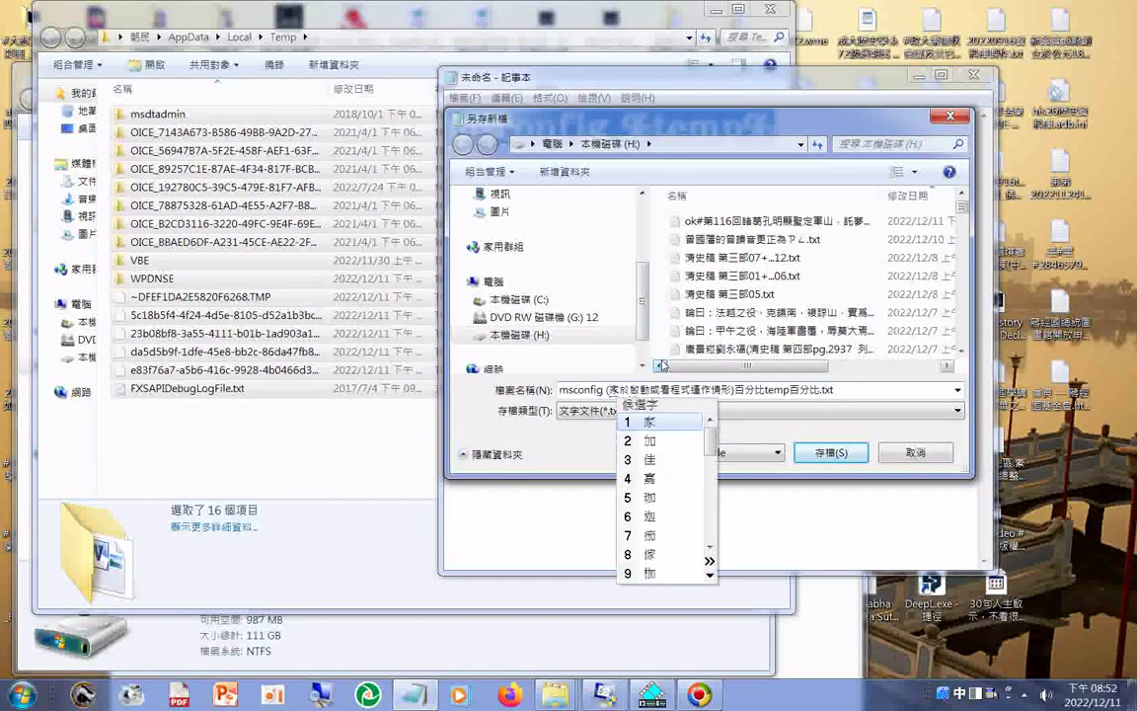
key(2)
key(Return)
text(映ㄉㄧ)
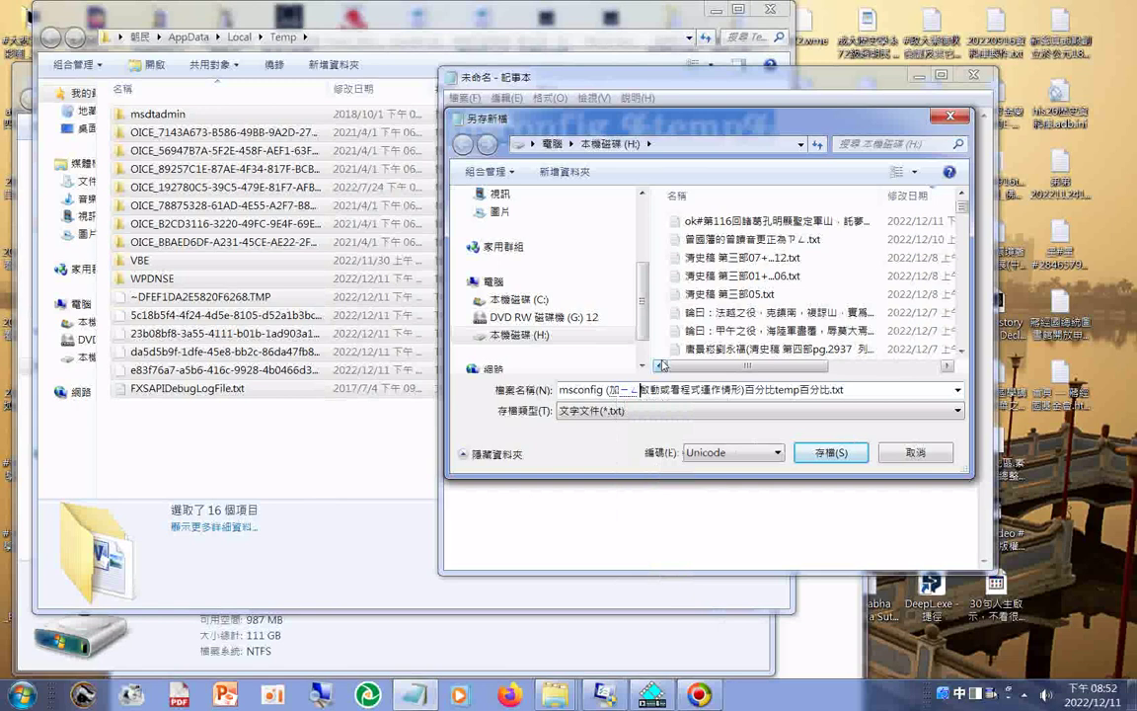
text(ㄝˊ)
key(Return)
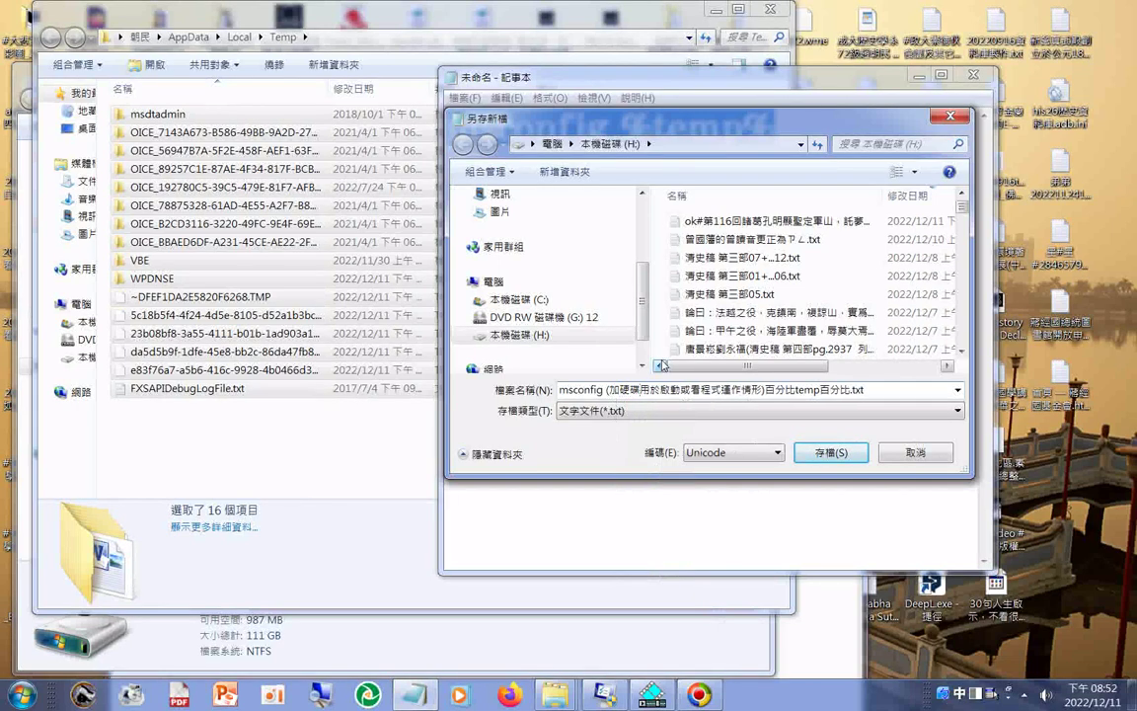
text(帶ㄏ)
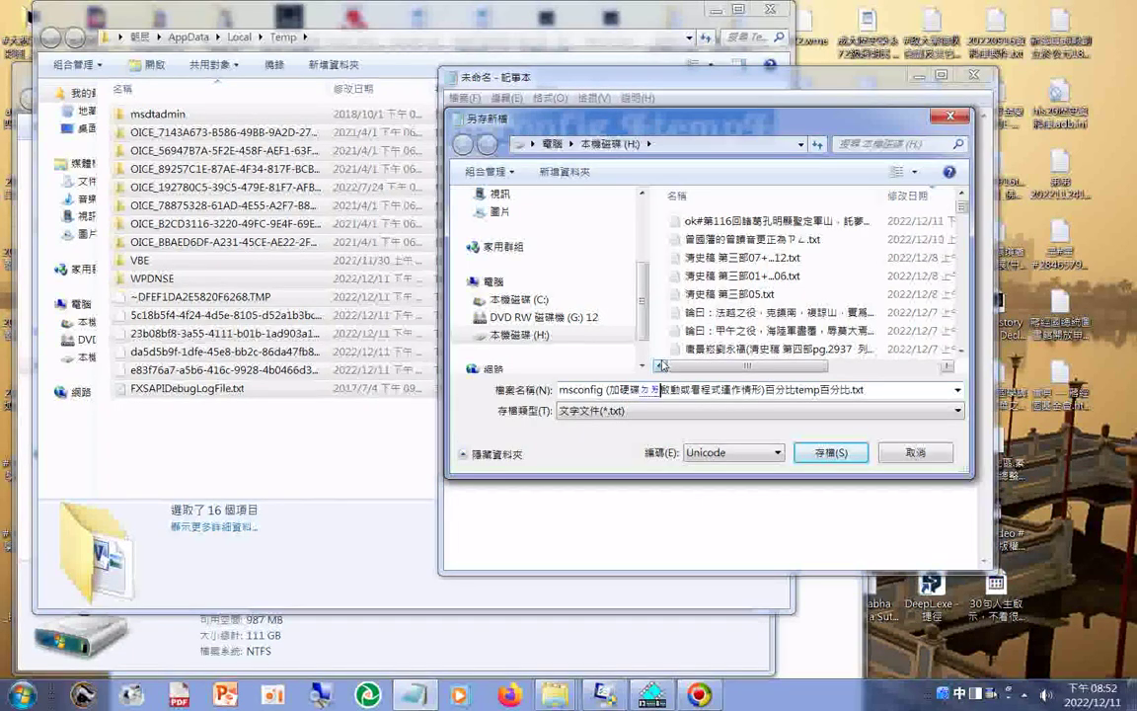
text(ㄠˋ)
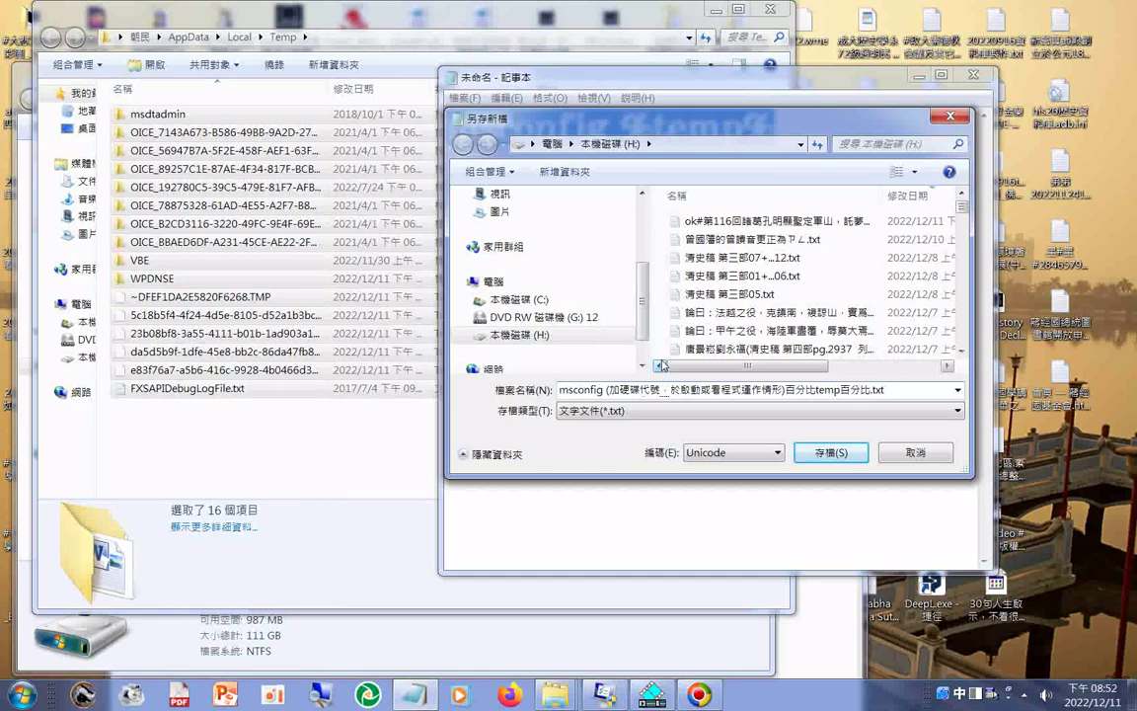
text(，用)
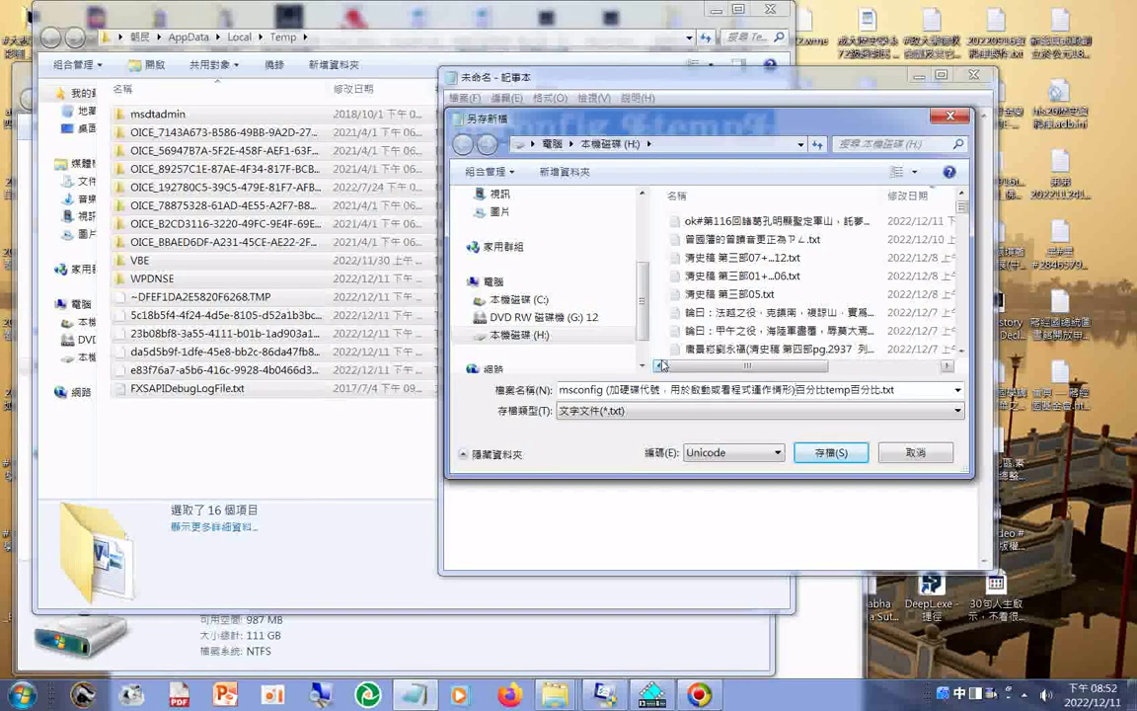
- Insert a "+" between the bracketed msconfig remark and 百分比temp百分比 in the file name
text(+0000)
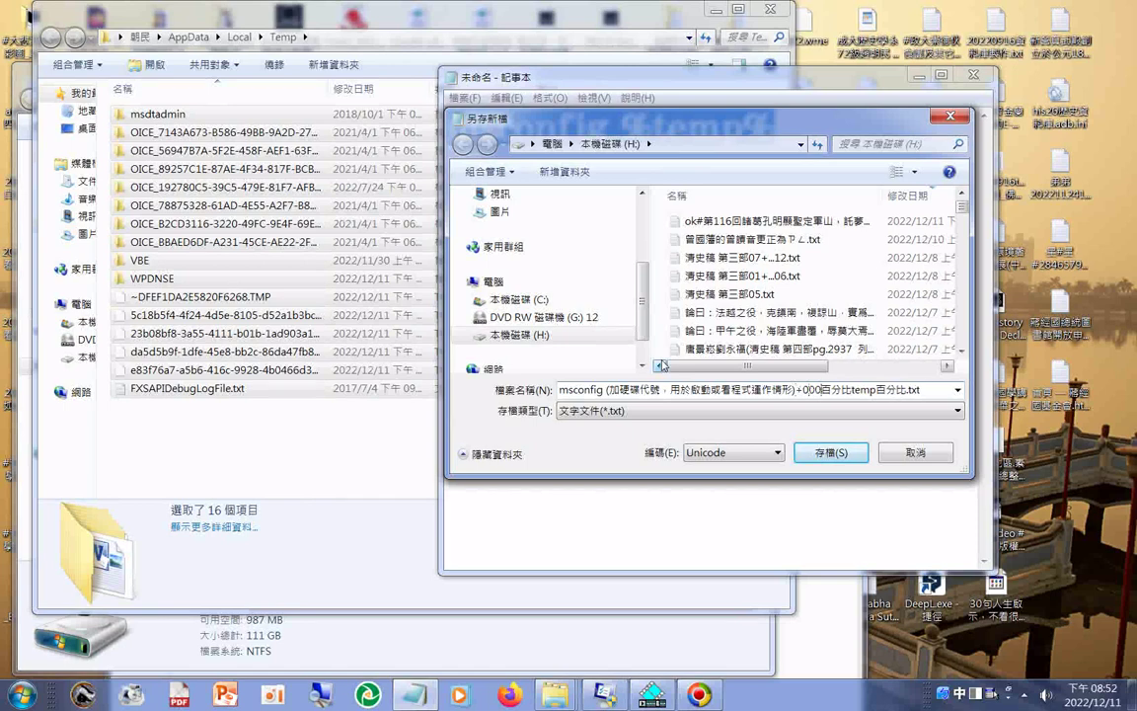
key(BackSpace)
key(BackSpace)
key(BackSpace)
key(BackSpace)
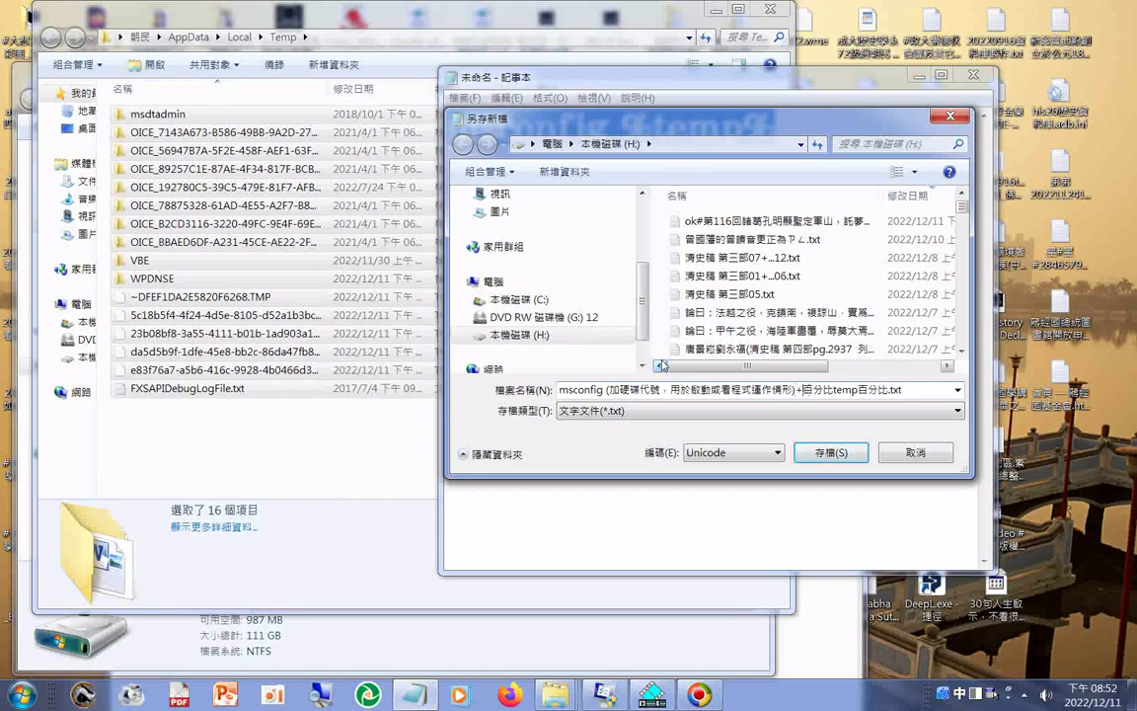
- Add the bracketed remark "(用於清除暫存檔)" after 百分比temp百分比 in the file name, before the .txt extension
click(887, 396)
text(())
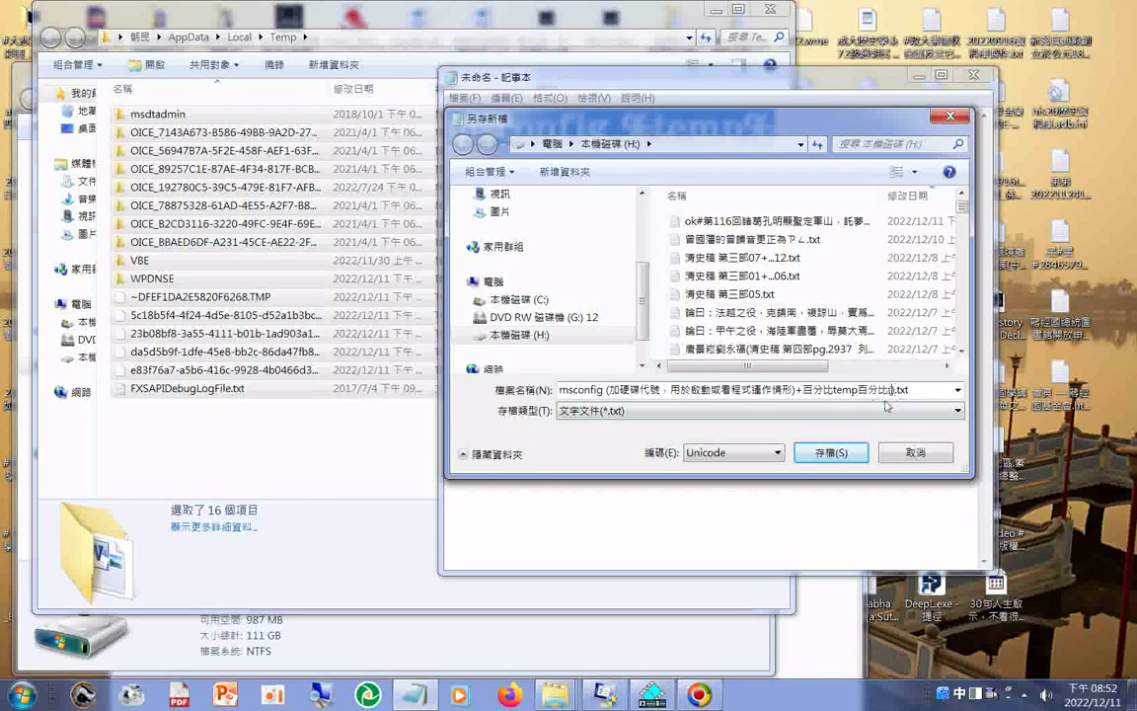
text(用)
text(於清除))
key(Left)
text(佔)
text(存檔)
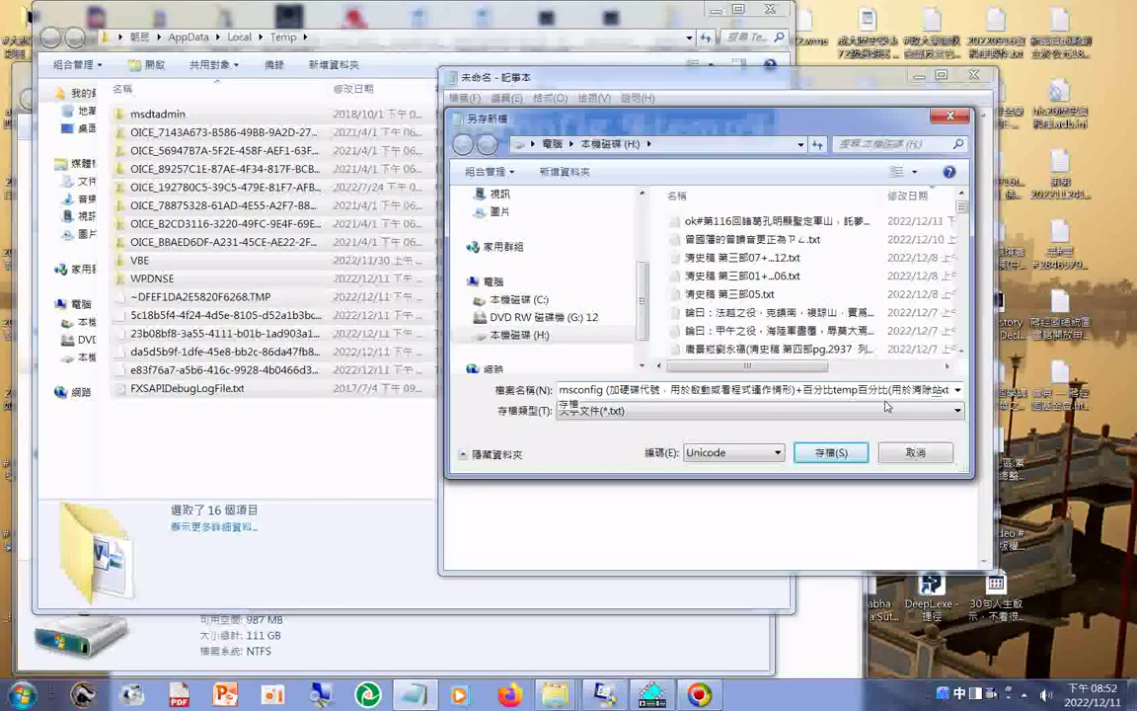
key(Down)
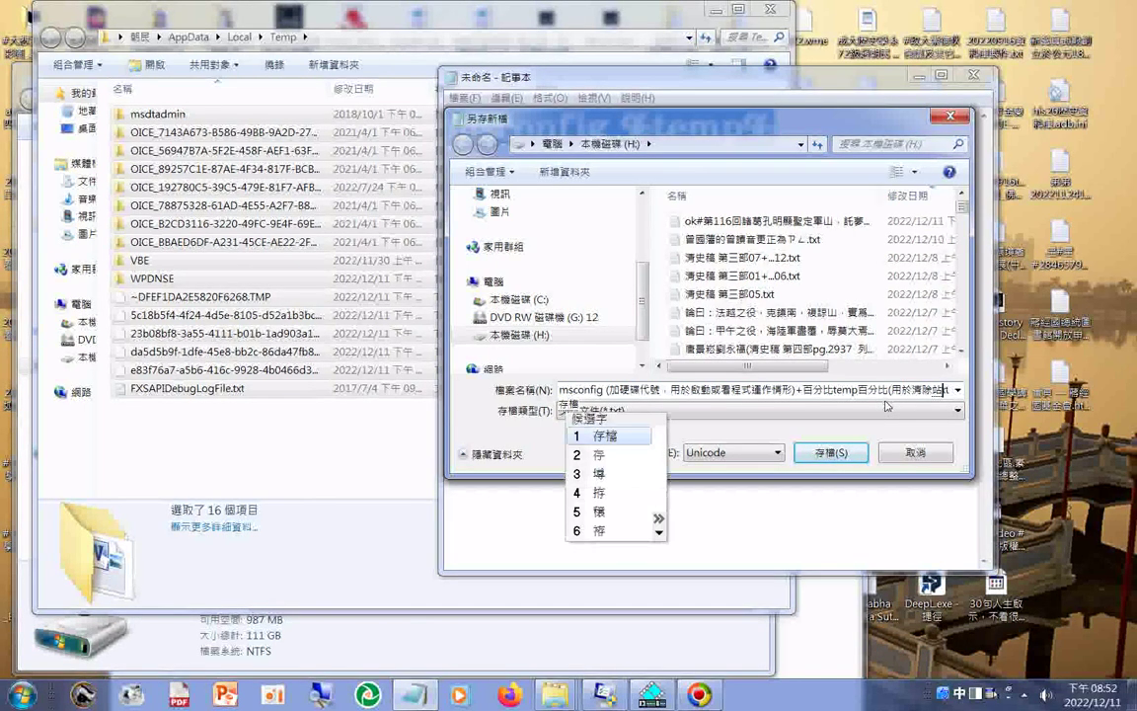
key(Return)
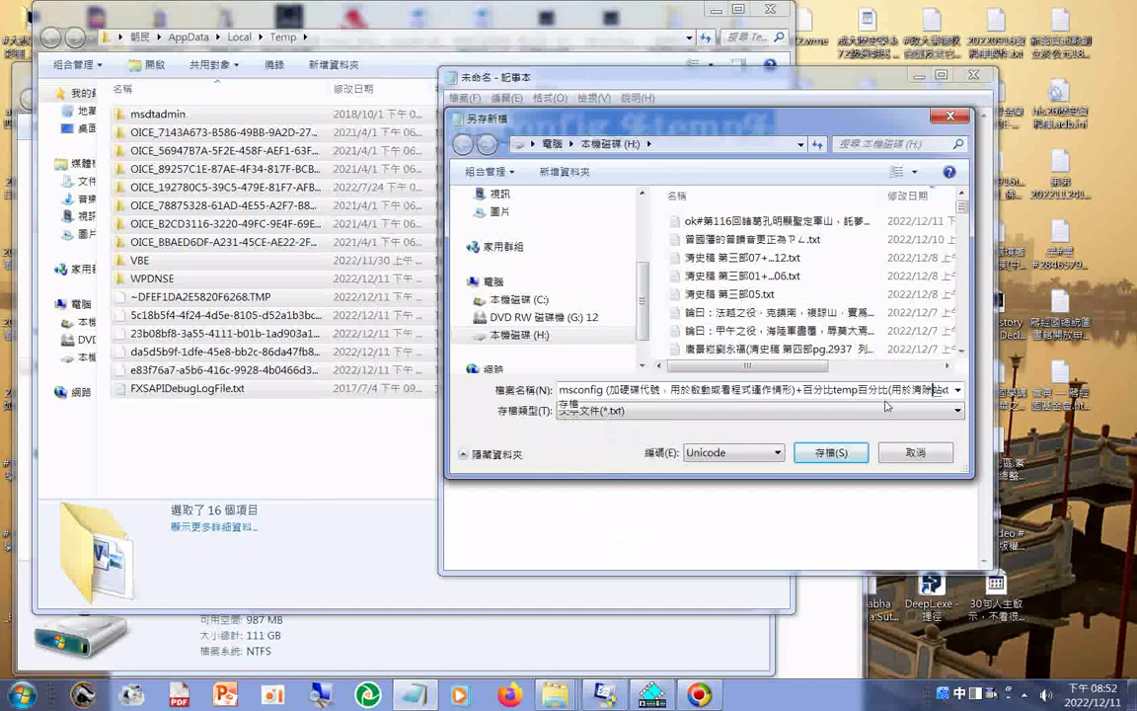
key(Down)
key(5)
key(Return)
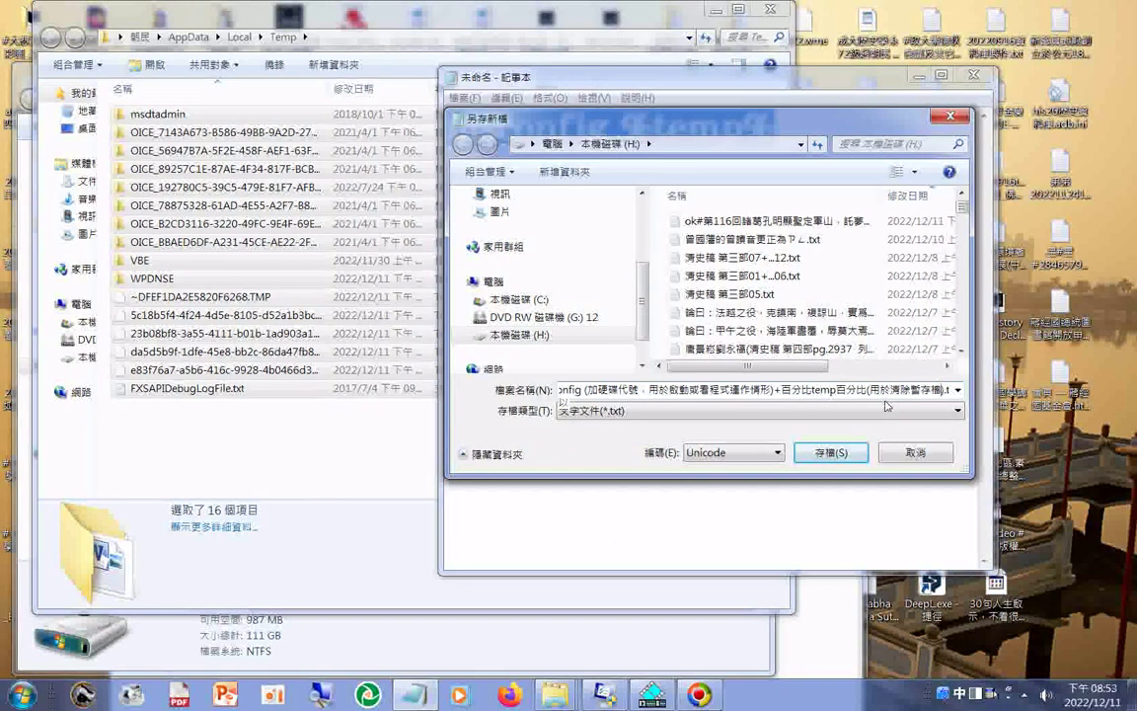
- Extend the bracketed temp remark in the file name with 以免電腦卡頓 after 用於清除暫存檔
text(免)
key(Return)
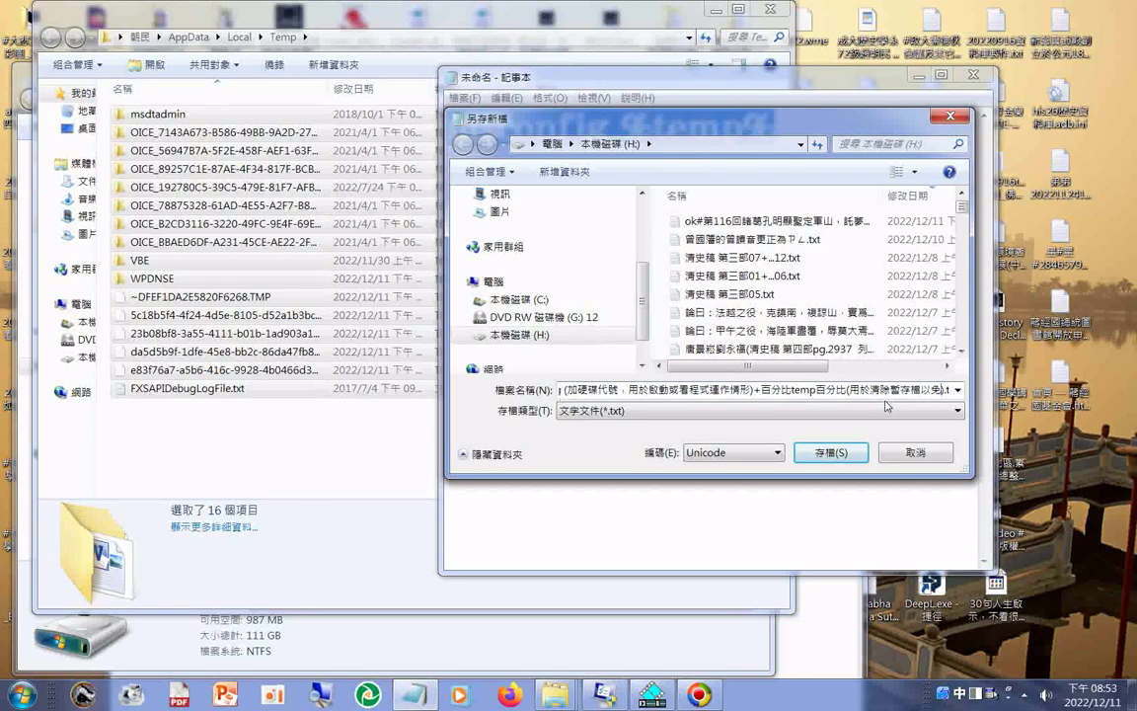
text(ㄉㄧㄢˋㄋㄠˇ)
key(Return)
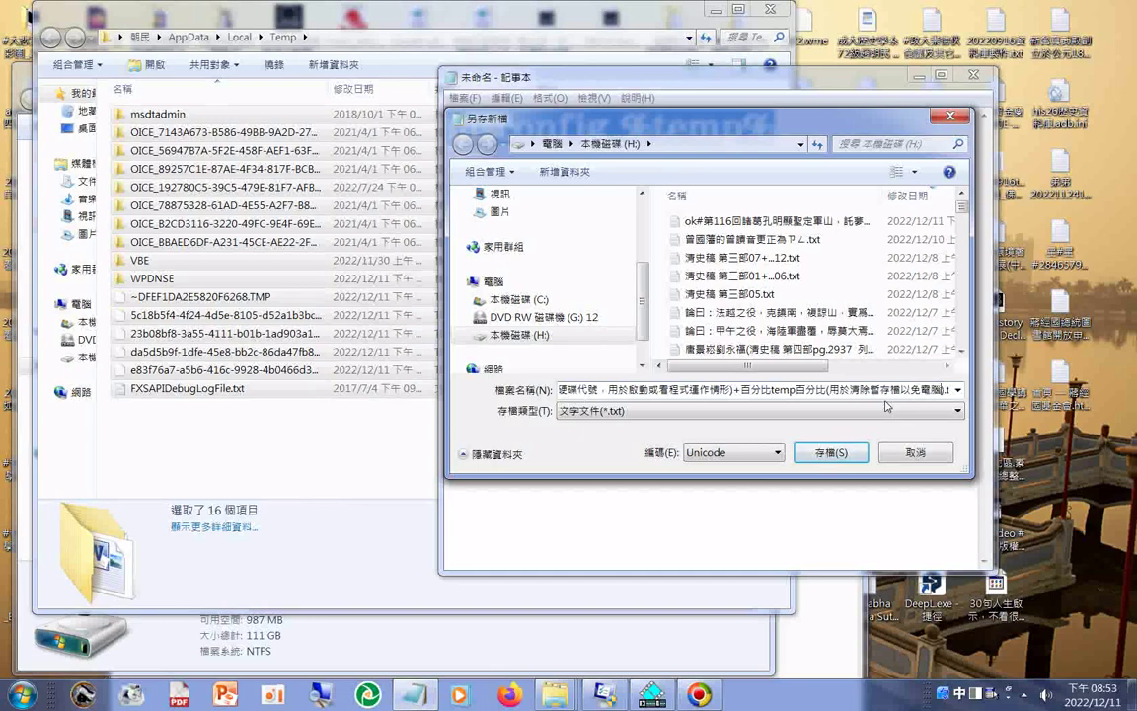
text(ㄘㄚˇㄉㄨㄣˋ)
key(Return)
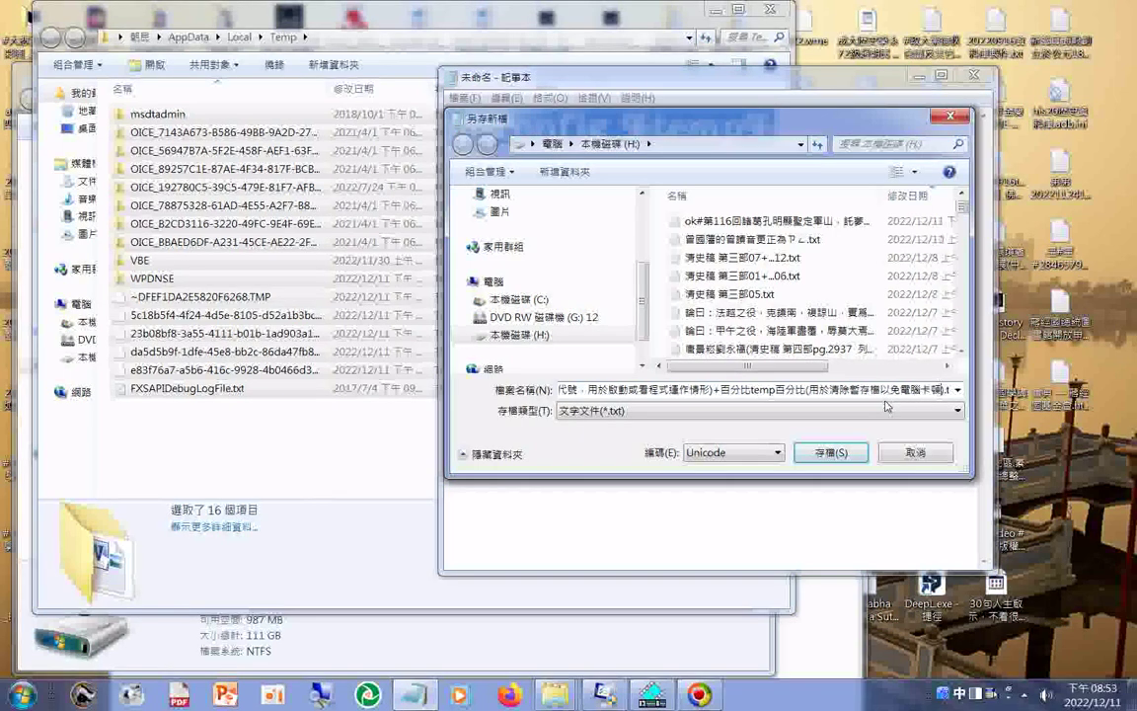
- Insert 點案鍵+ at the start of the bracketed temp remark, before 用於清除暫存檔
key(Left)
key(Left)
key(Left)
key(Left)
key(Left)
key(Left)
key(Left)
key(Left)
key(Left)
key(Left)
key(Left)
key(Left)
key(Left)
key(Left)
key(Left)
key(Left)
key(Left)
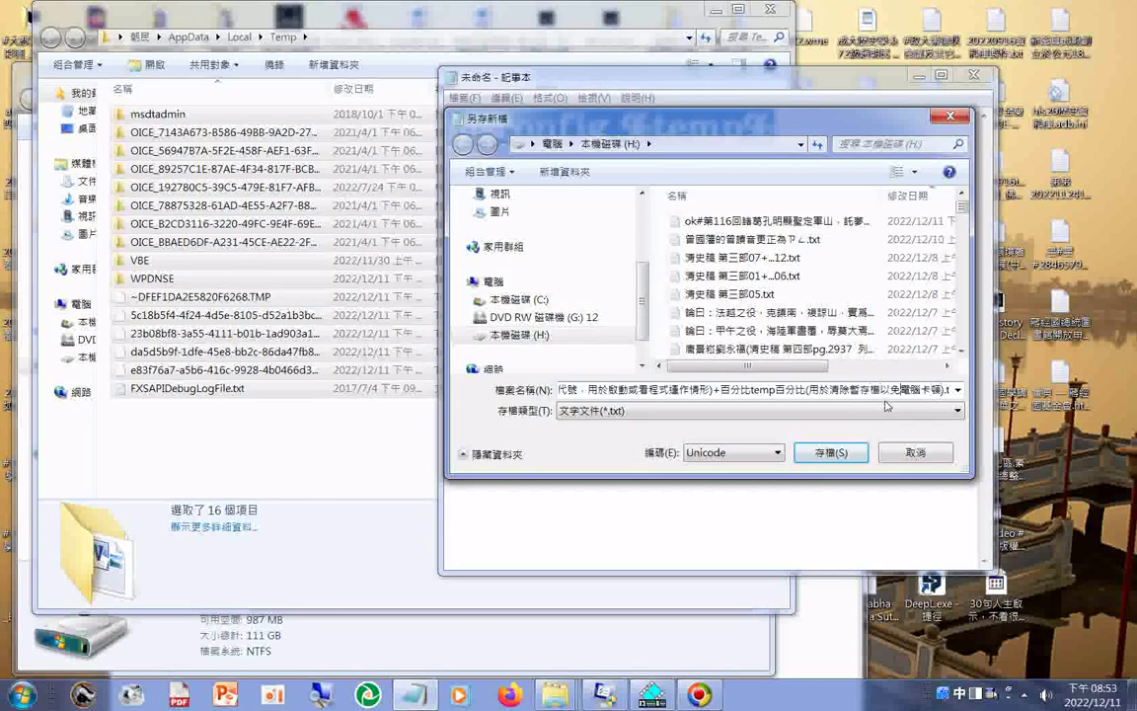
key(Left)
key(Left)
key(Left)
key(Left)
key(Left)
text(英)
key(BackSpace)
text(ㄉㄧㄢ)
text(3)
text(件)
key(Down)
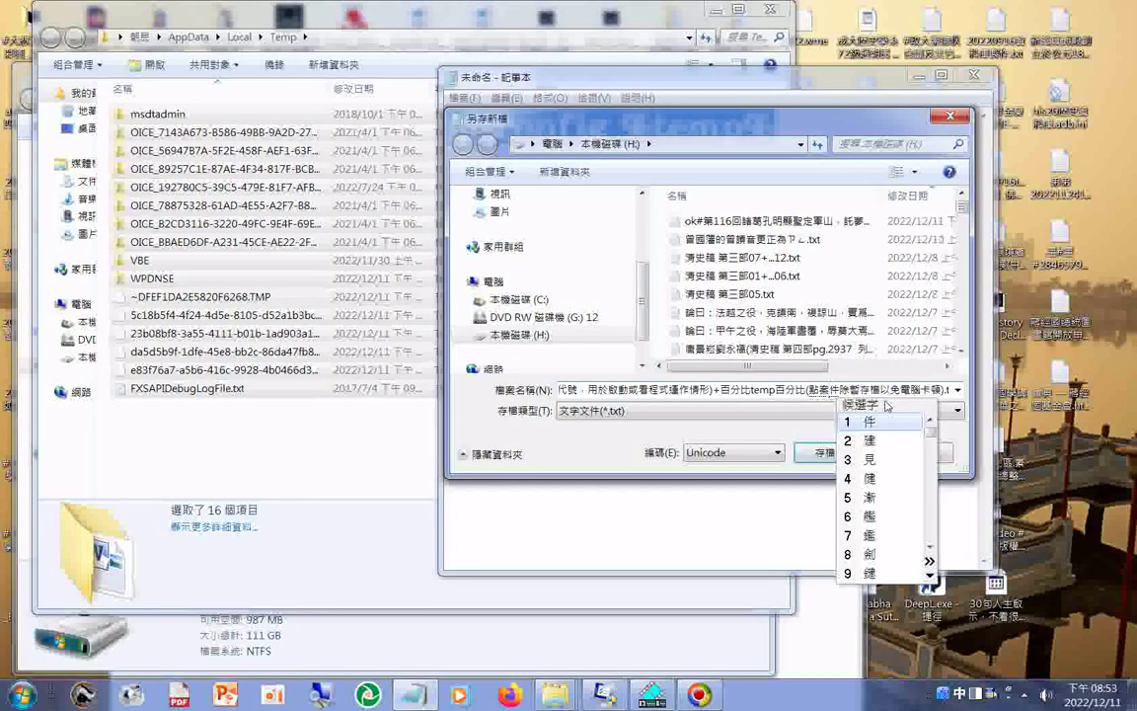
text(2)
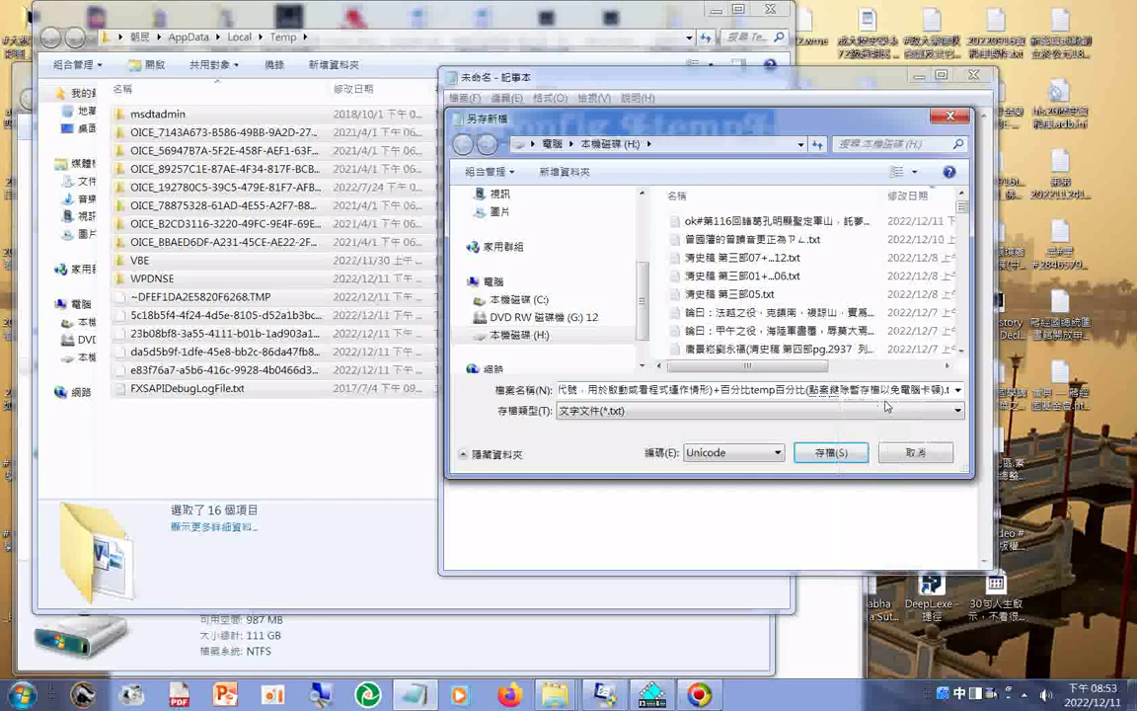
text(用於清)
text(-)
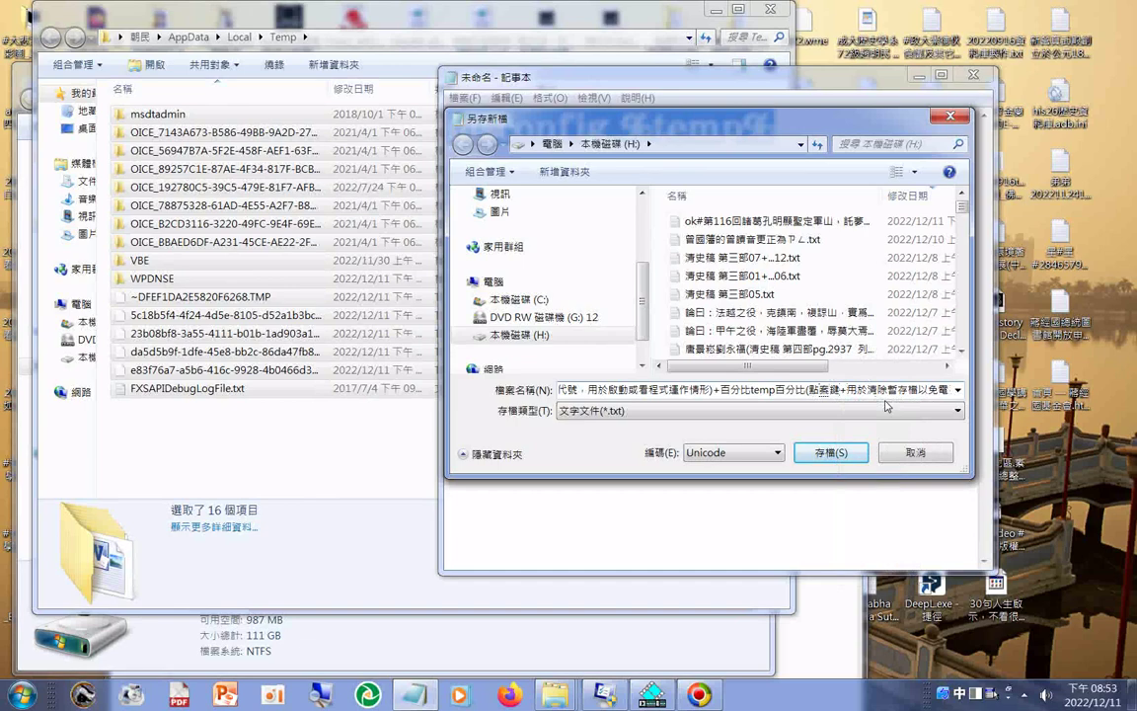
- Replace 案 with 按視窗鍵加R in the bracketed temp remark so it begins 點按視窗鍵加R鍵+用於
key(BackSpace)
text(按)
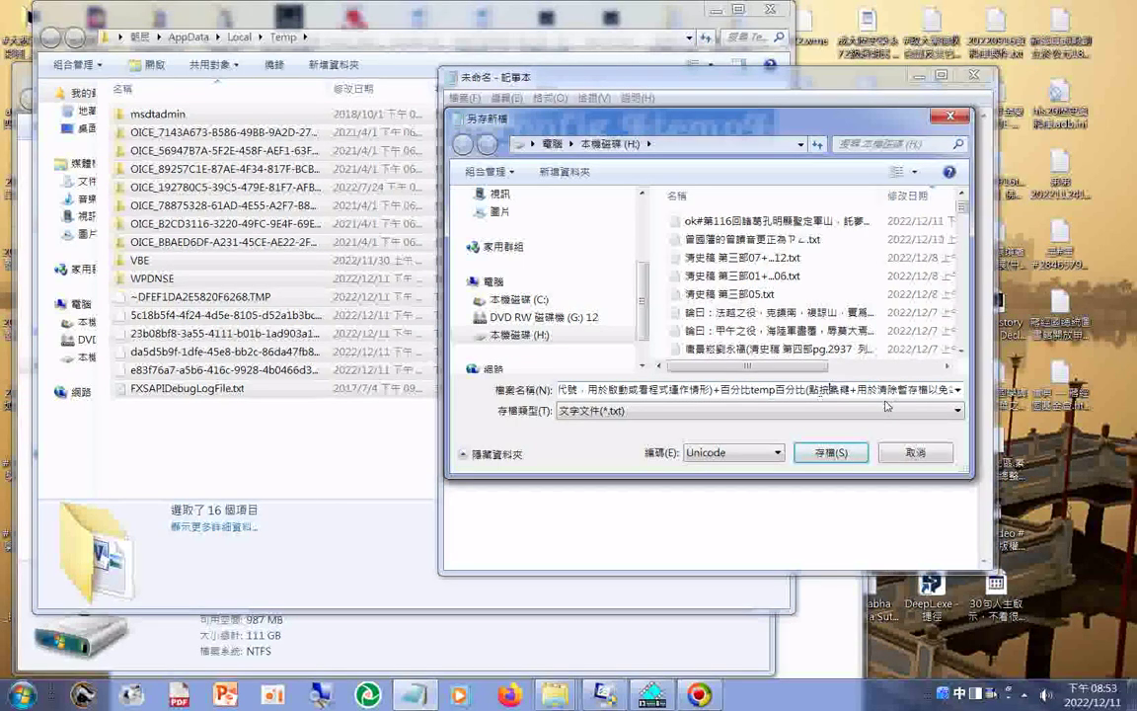
text(視窗)
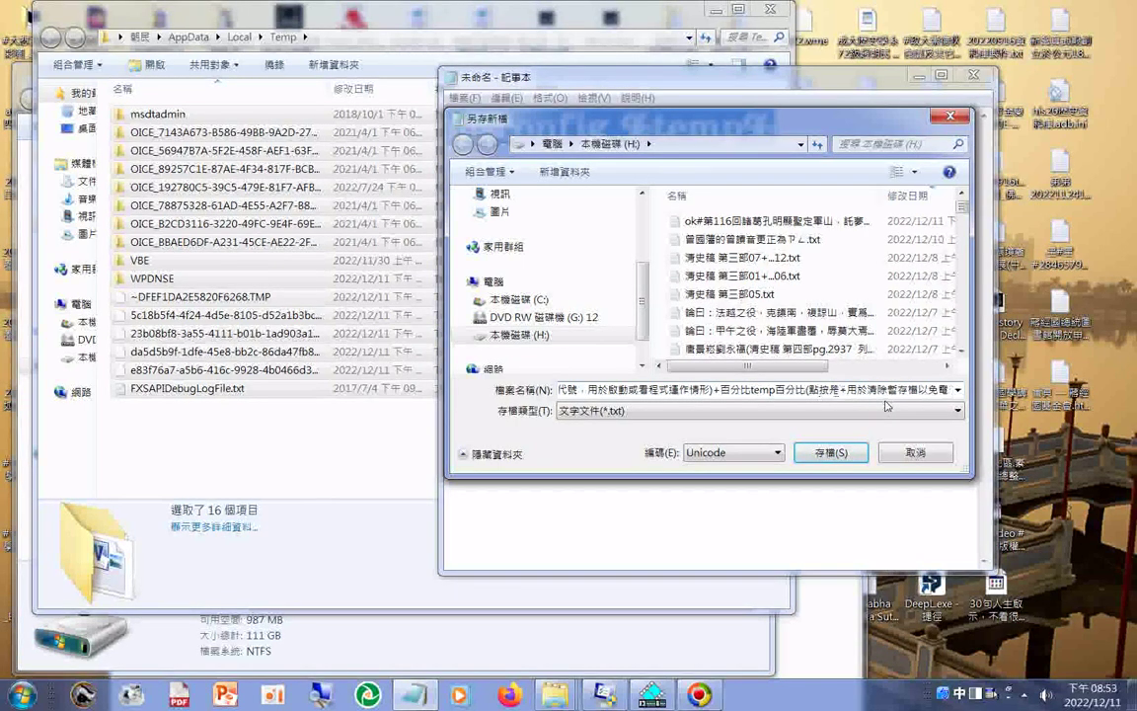
text(ㄐ)
text(鍵)
key(Down)
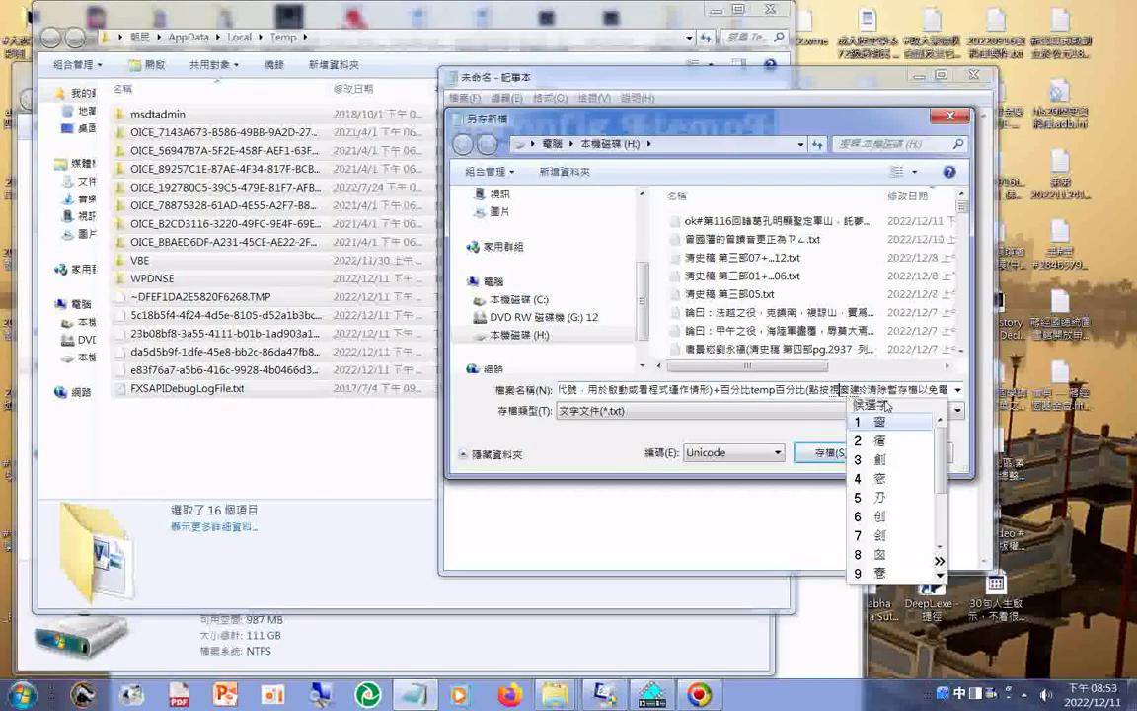
key(Return)
key(Left)
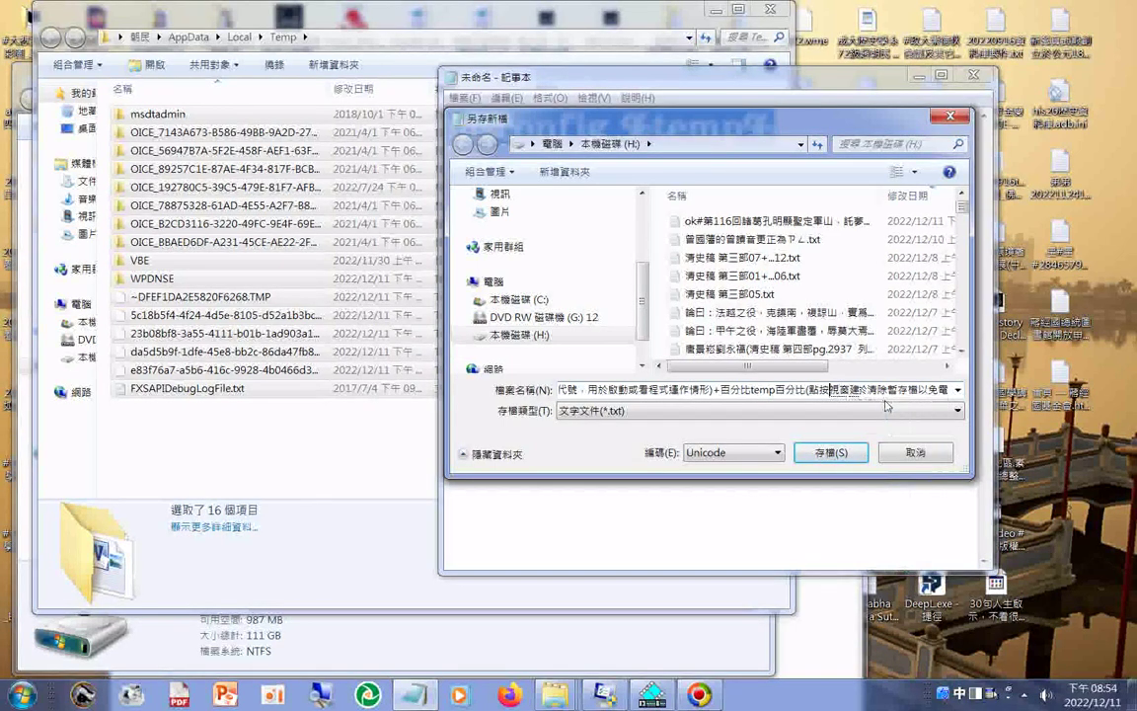
key(Down)
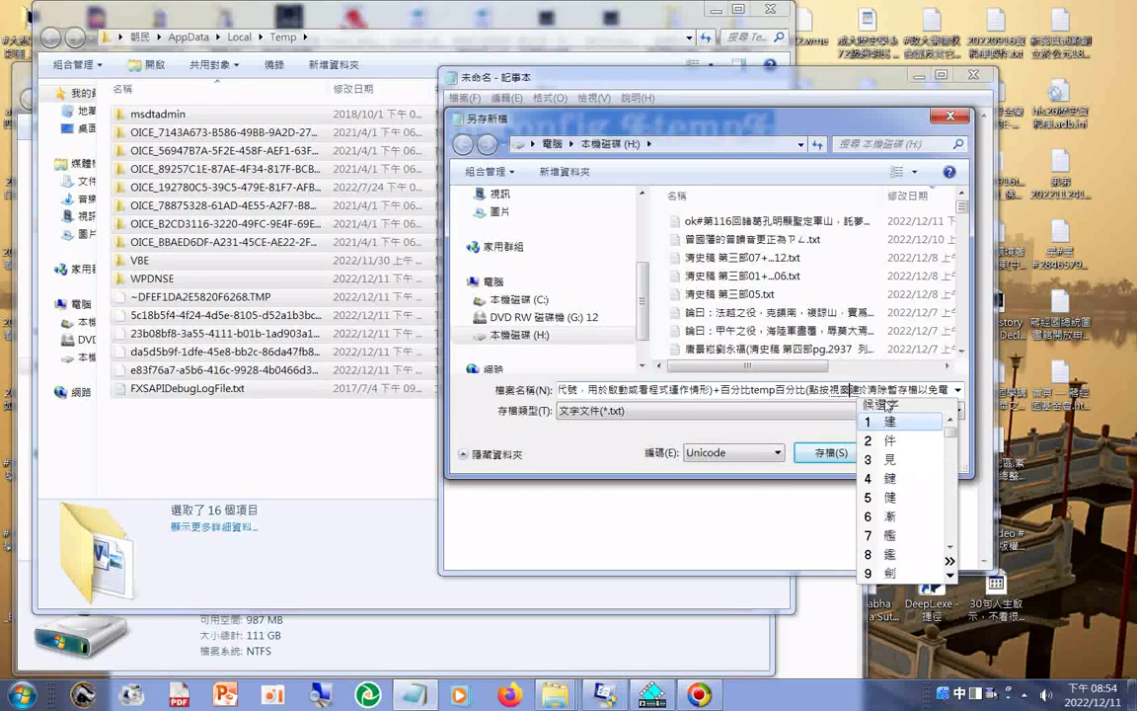
click(950, 560)
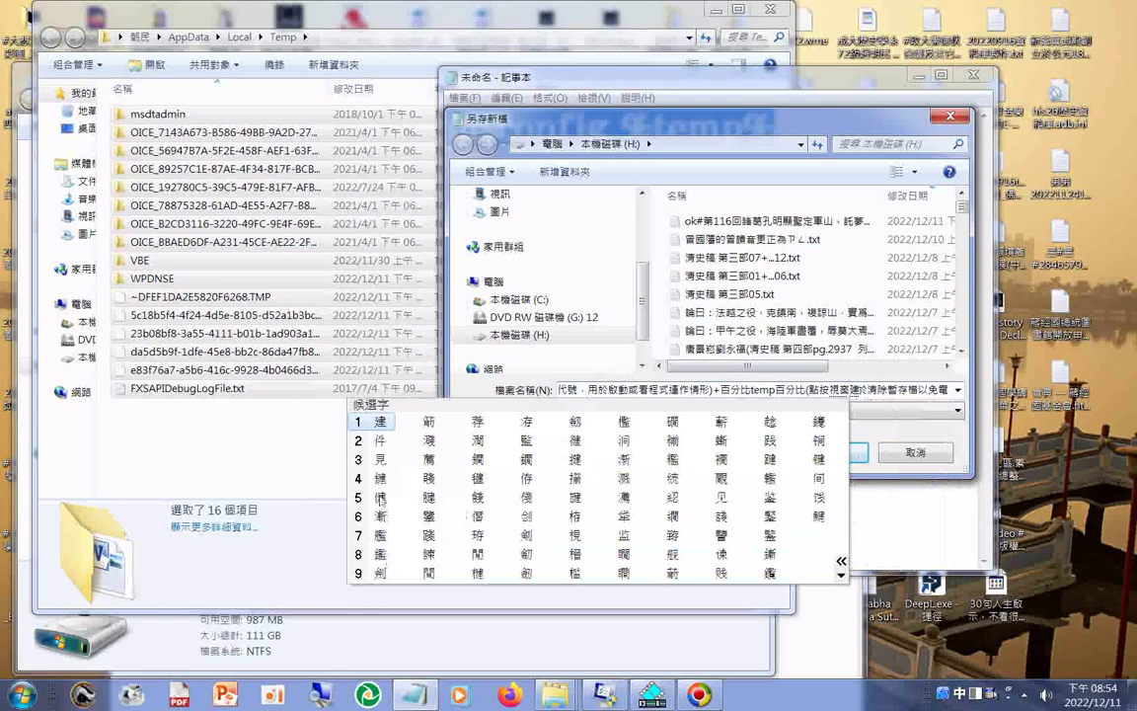
click(382, 481)
text(+用於)
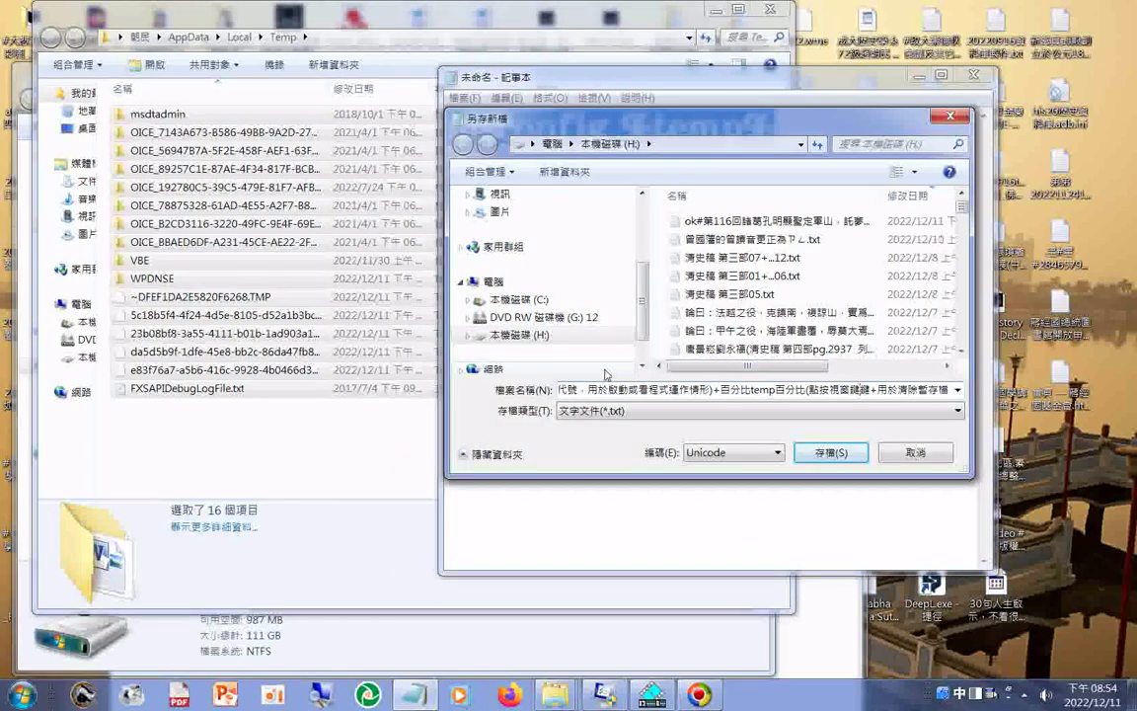
text(加鍵)
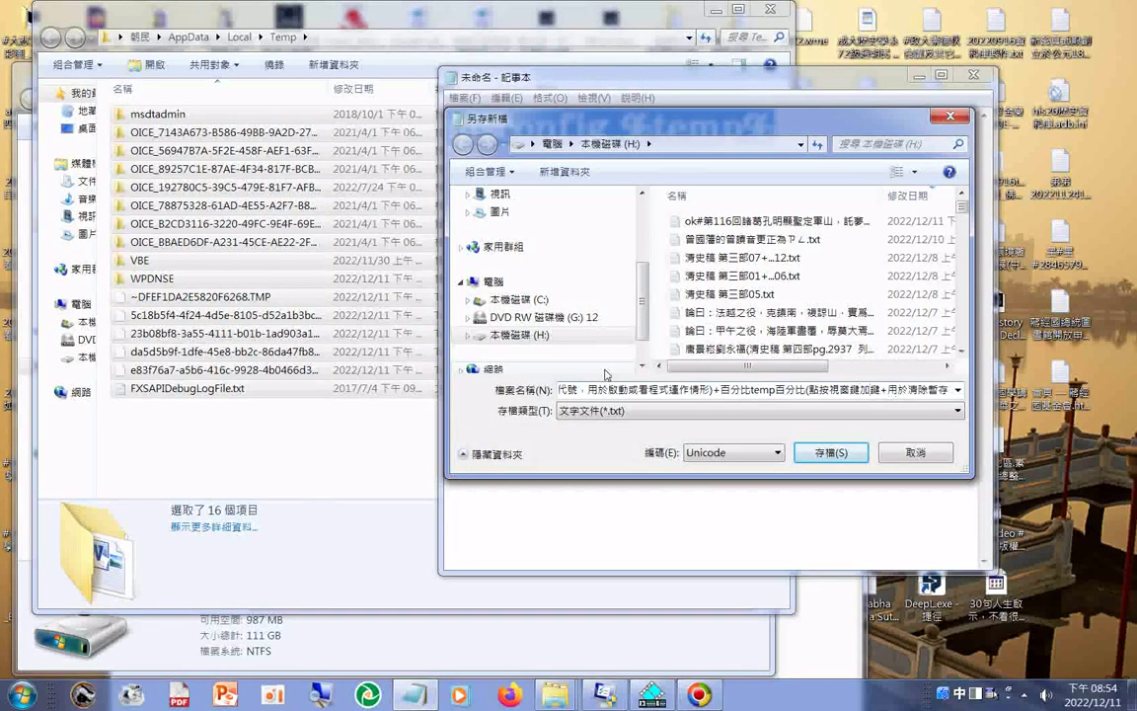
text(R)
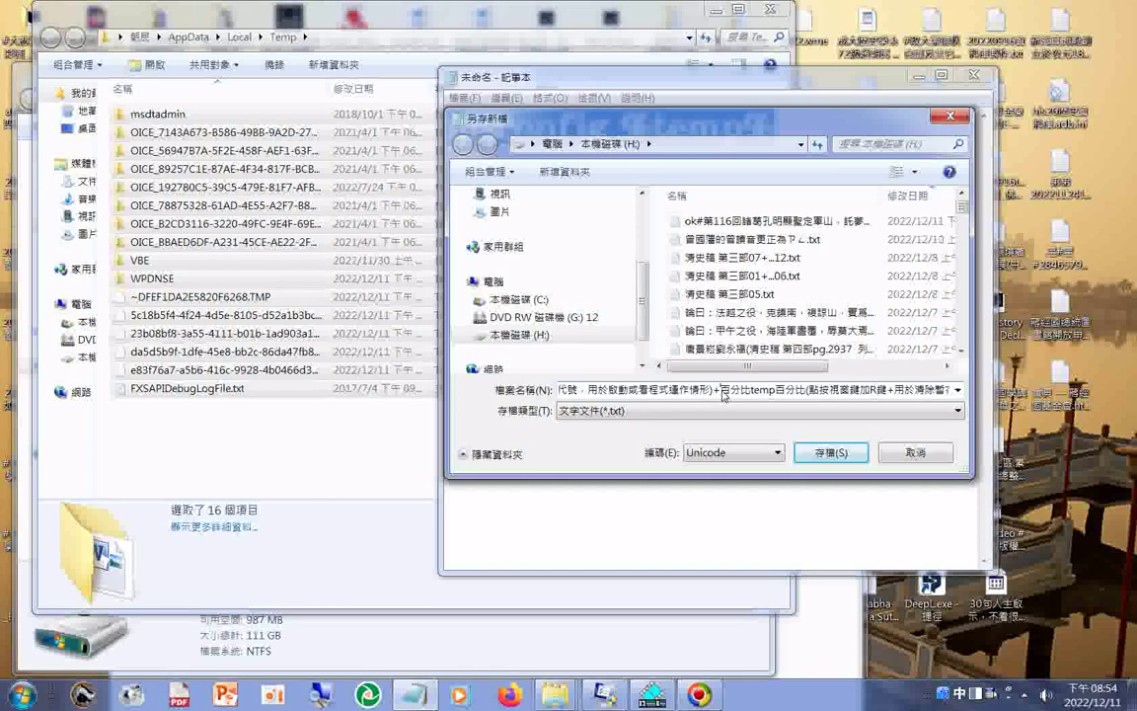
- Copy the file name portion from 百分比temp百分比 through .txt and save the note under the full name
drag(743, 390, 962, 390)
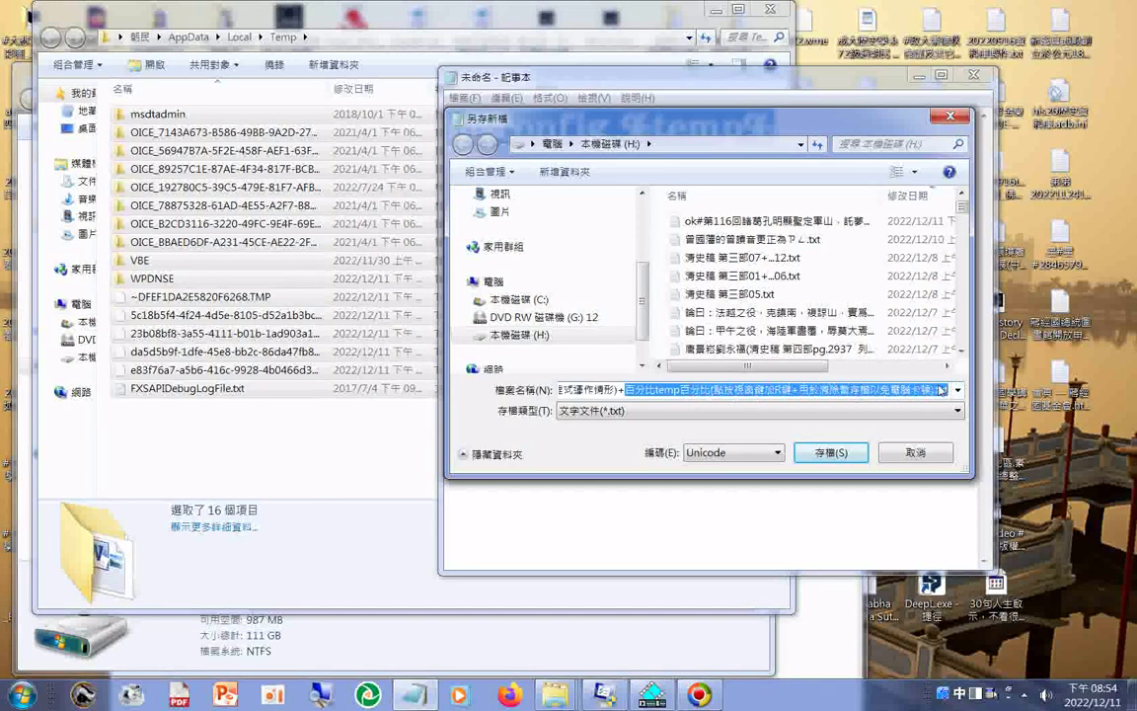
right_click(940, 390)
click(877, 400)
click(827, 453)
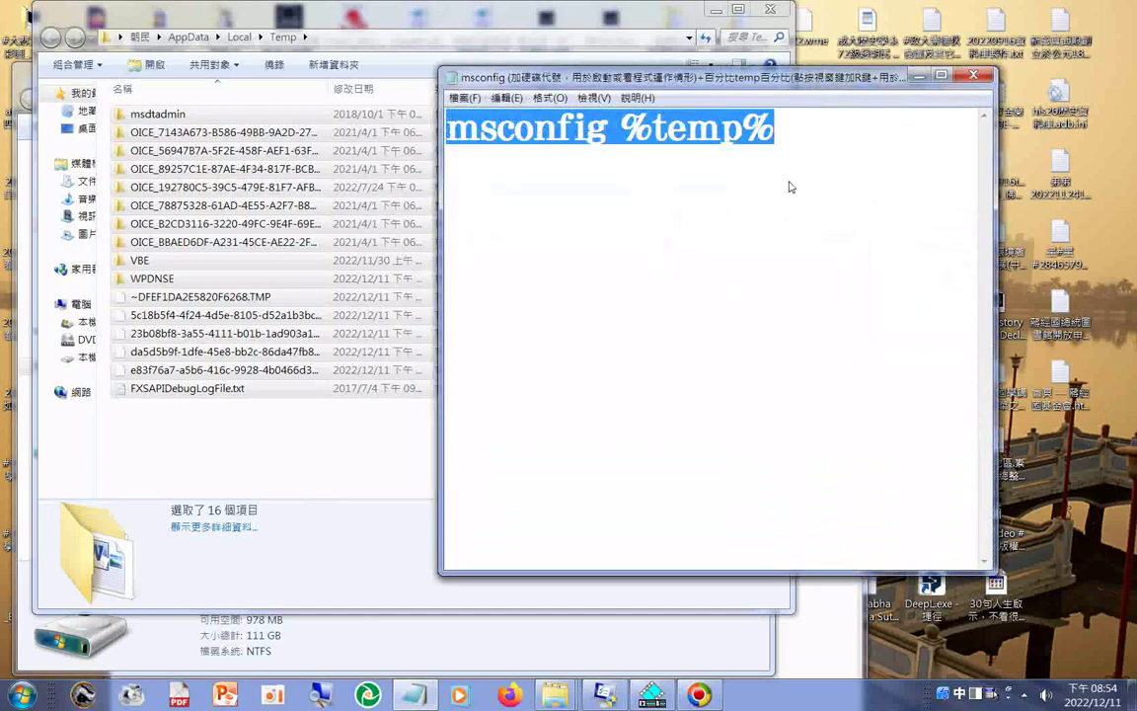
- Paste the copied temp description on a new line below "msconfig %temp%" in the note
click(828, 150)
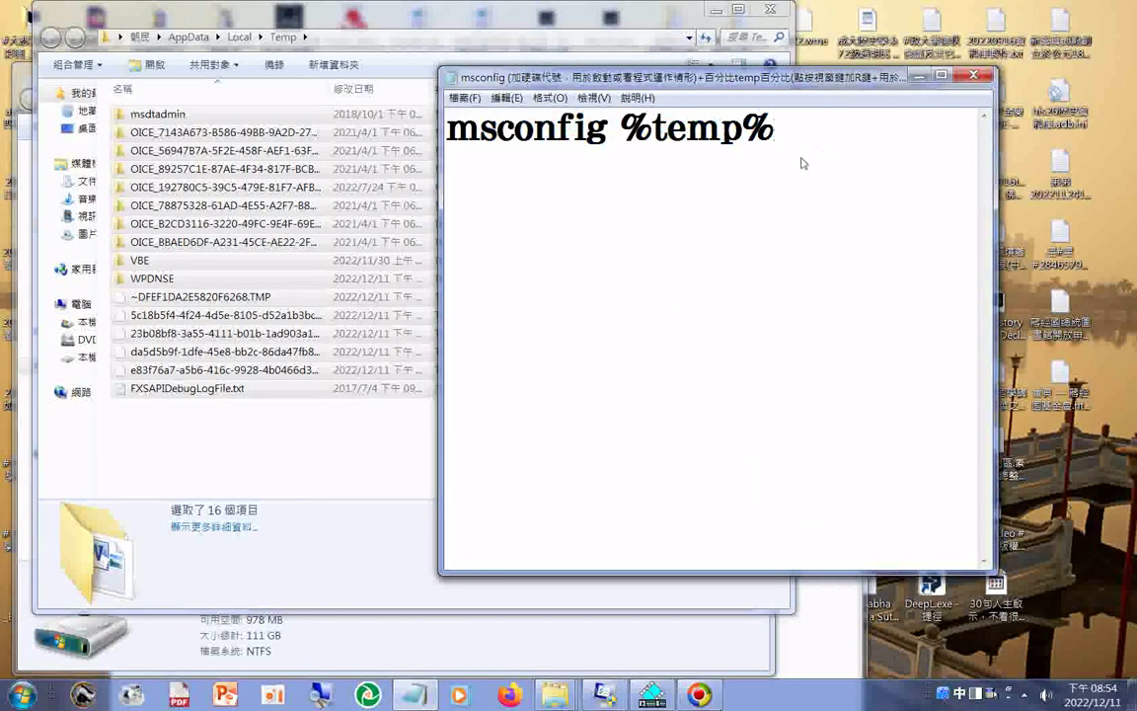
key(Return)
right_click(634, 281)
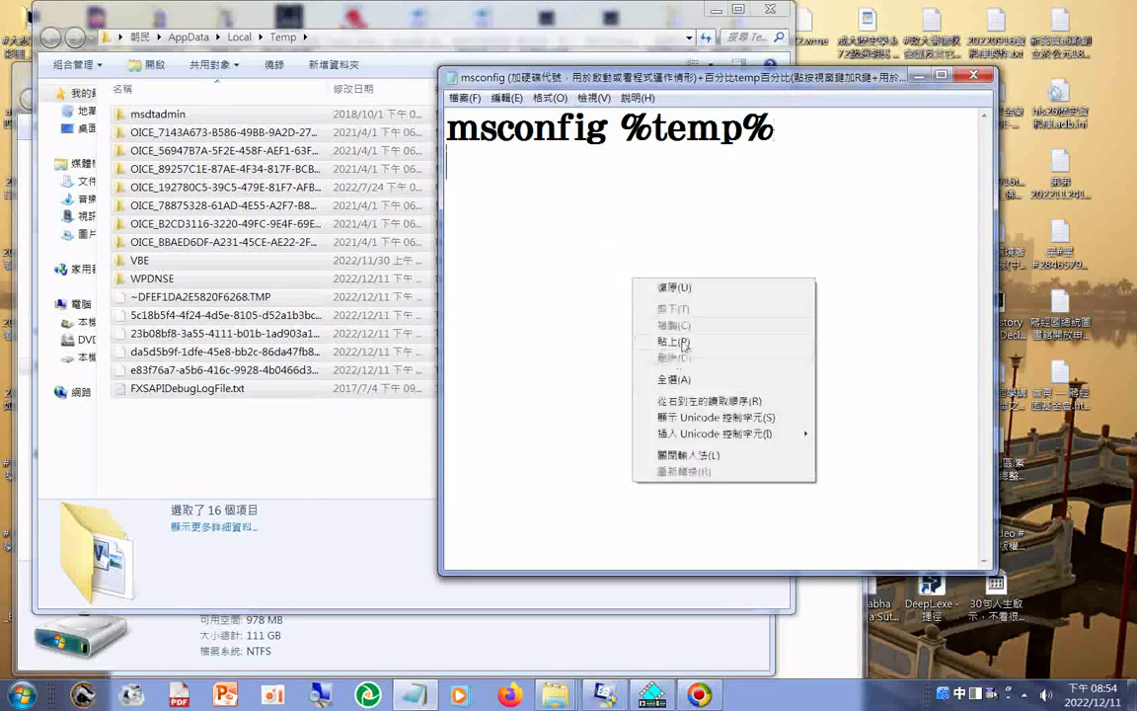
click(684, 342)
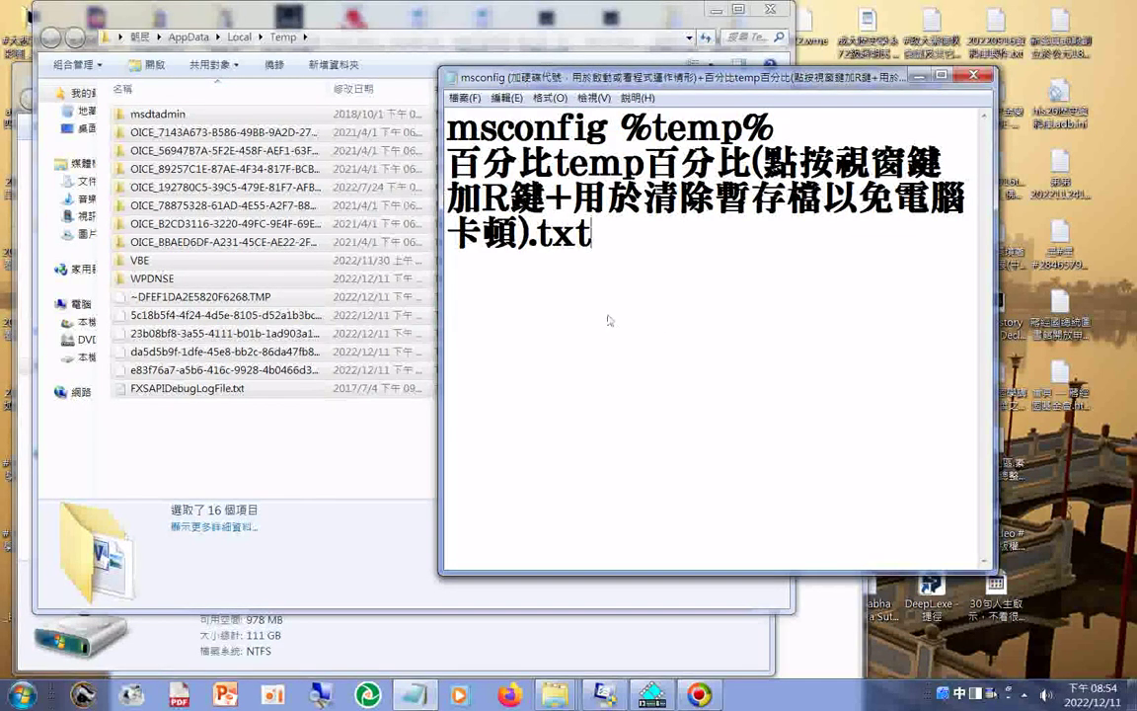
click(468, 98)
click(583, 263)
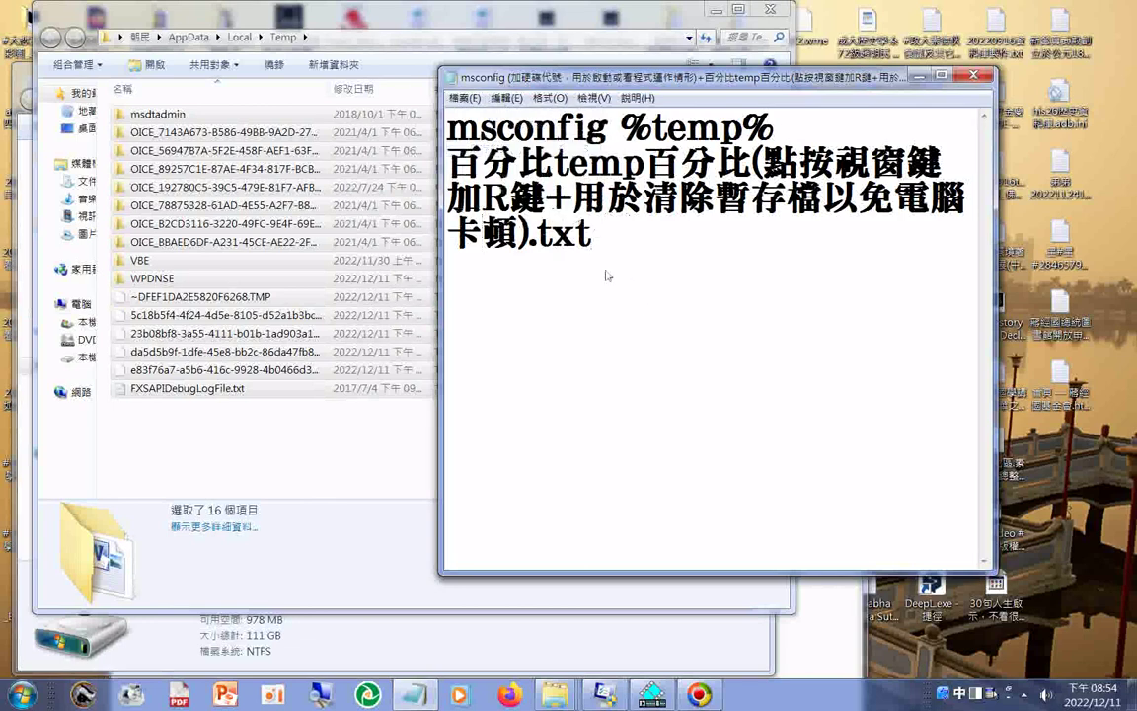